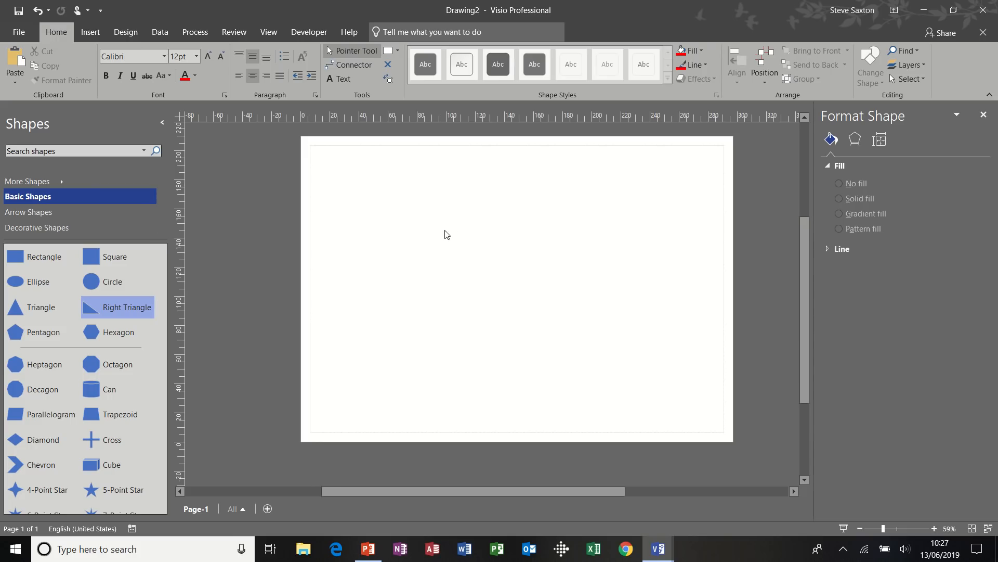
- Place a rectangle at the page's upper left, a square at upper right, a circle below the rectangle and two adjacent right triangles below the square
{"action": "left_click_drag", "start_coordinate": [20, 258], "coordinate": [381, 191]}
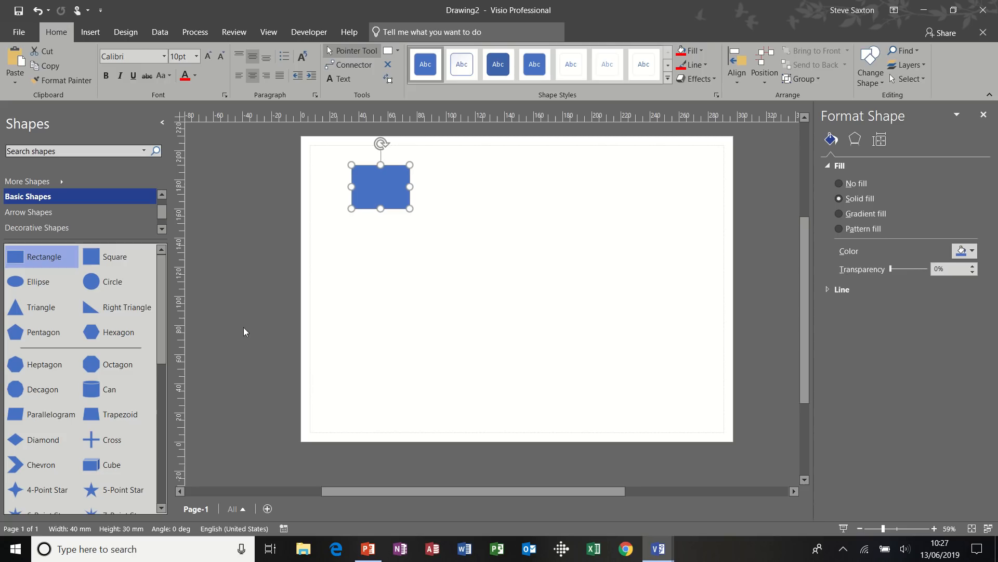
{"action": "left_click_drag", "start_coordinate": [104, 258], "coordinate": [557, 186]}
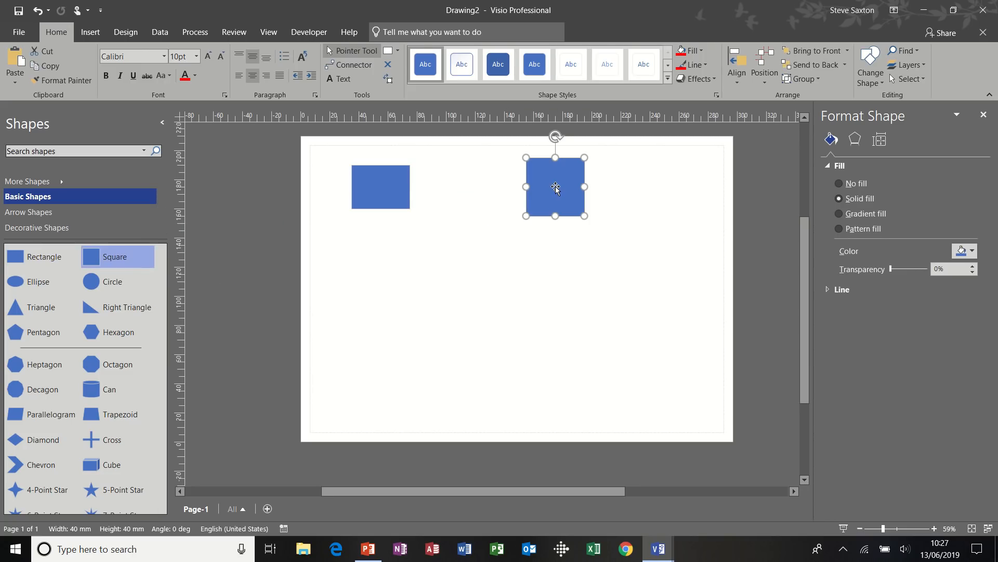
{"action": "left_click_drag", "start_coordinate": [111, 279], "coordinate": [383, 259]}
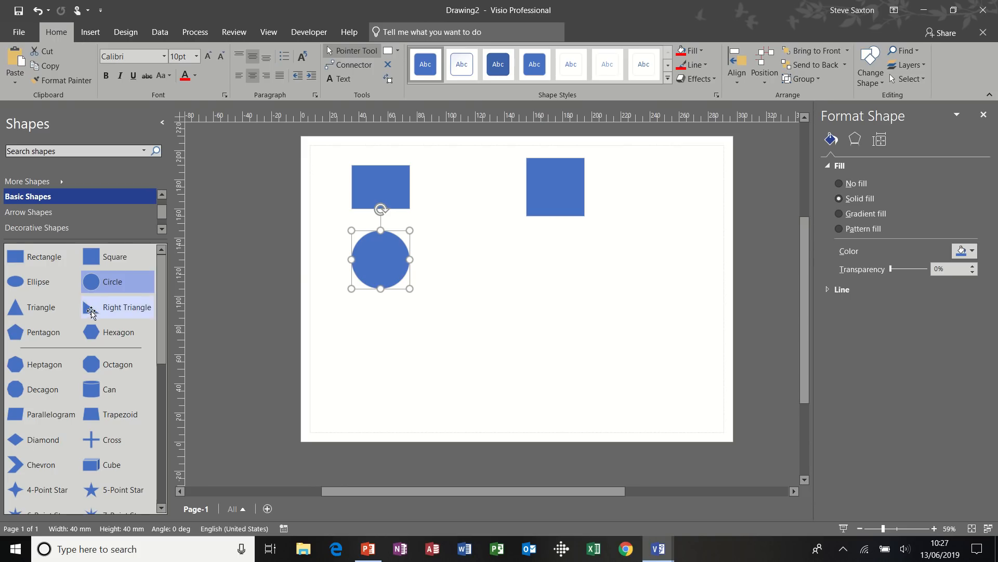
{"action": "left_click_drag", "start_coordinate": [96, 309], "coordinate": [585, 284]}
{"action": "left_click_drag", "start_coordinate": [91, 315], "coordinate": [527, 290]}
- Add the text "Test 1" to the rectangle
{"action": "left_click", "coordinate": [394, 185]}
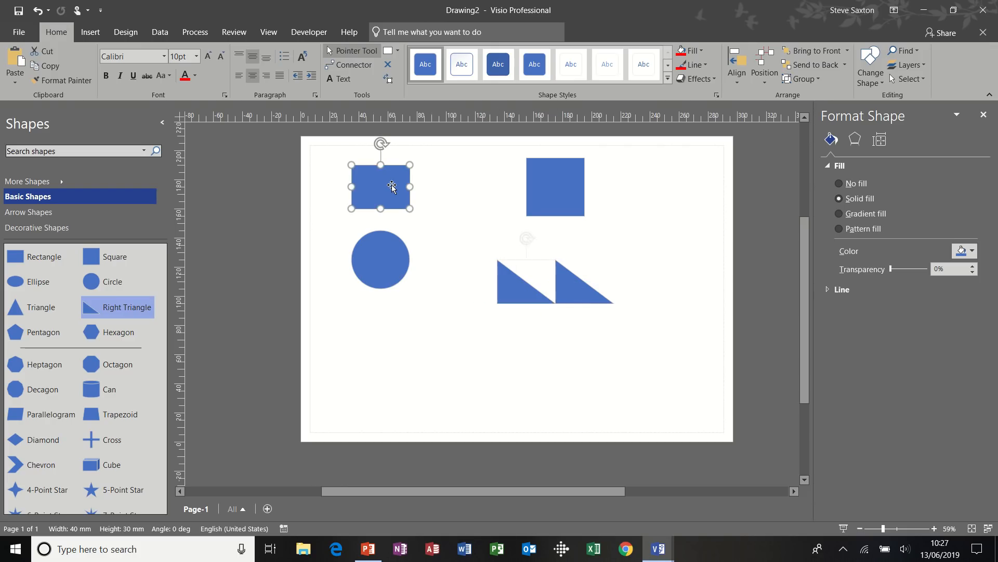
{"action": "left_click", "coordinate": [375, 243]}
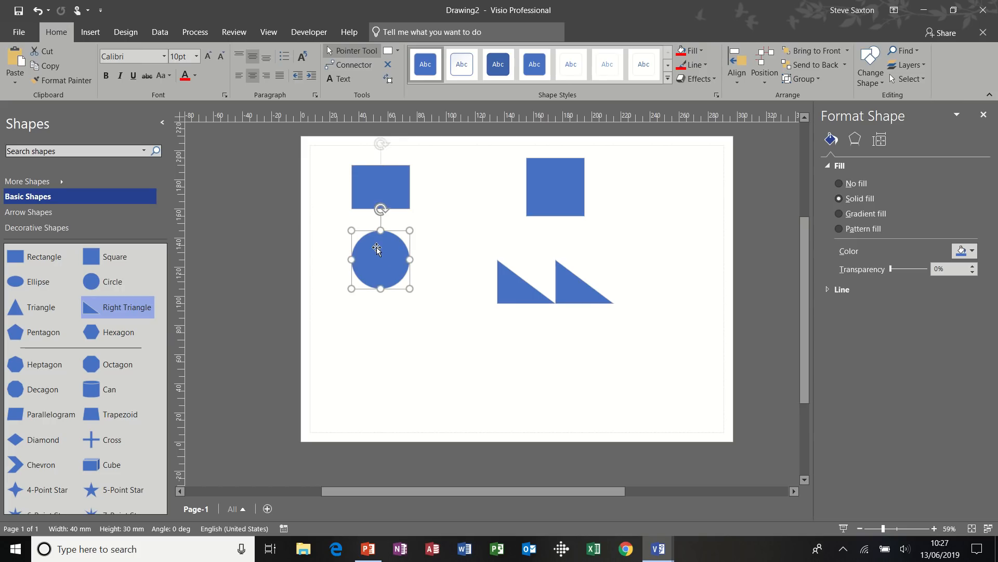
{"action": "left_click", "coordinate": [377, 181]}
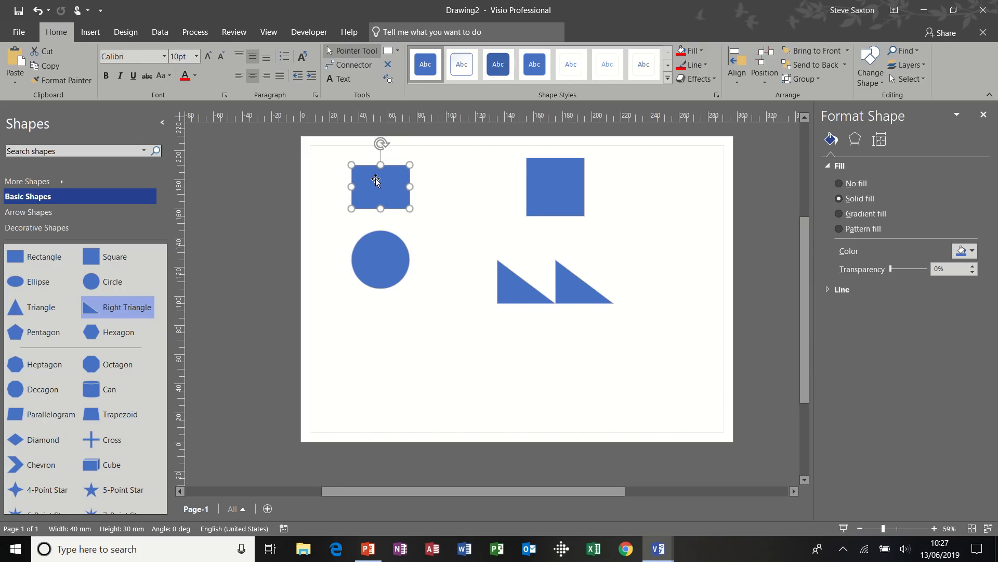
{"action": "type", "text": "tes"}
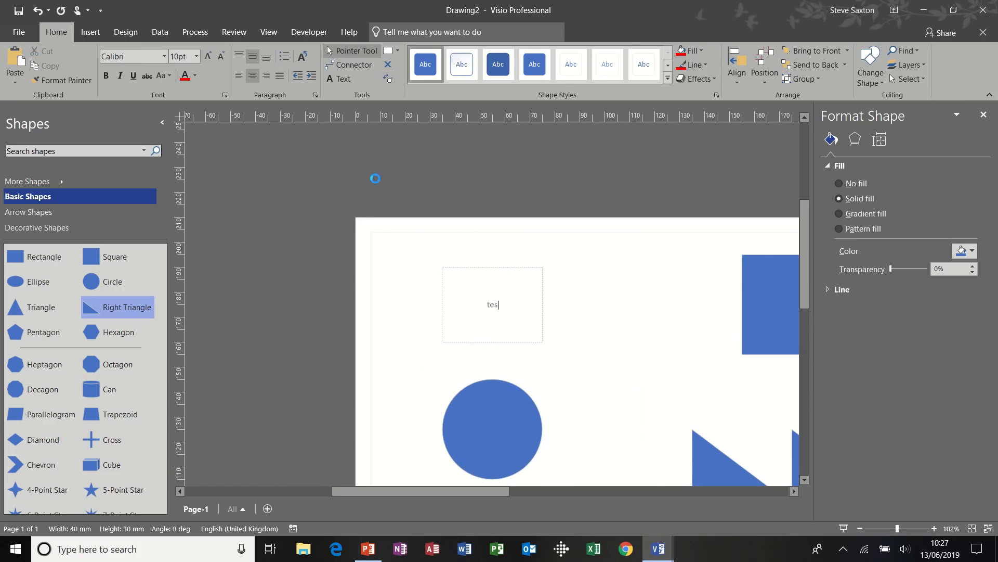
{"action": "type", "text": "t 1"}
{"action": "left_click", "coordinate": [578, 277]}
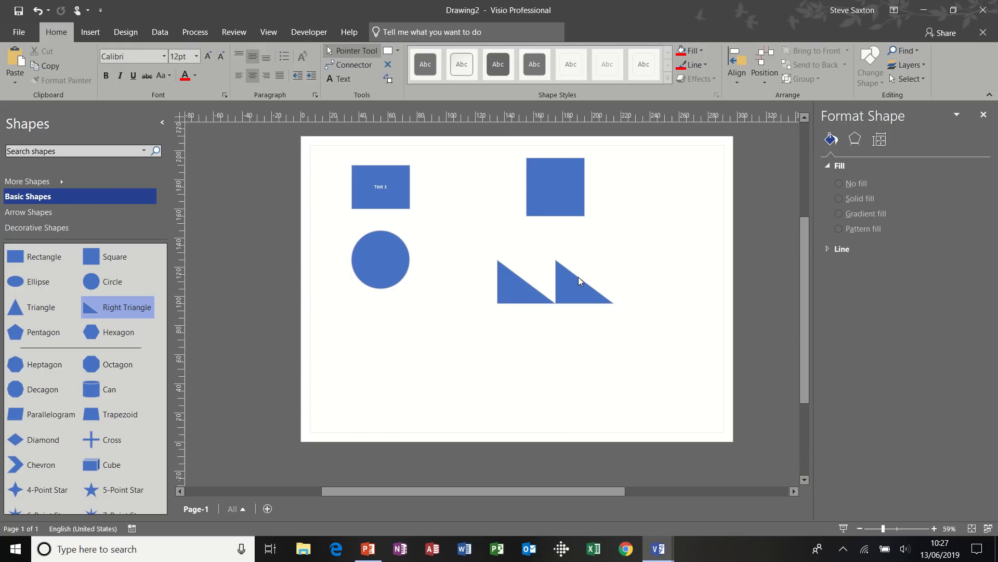
- Align the rectangle's text to the top and left and format it as a bulleted list
{"action": "left_click", "coordinate": [378, 188]}
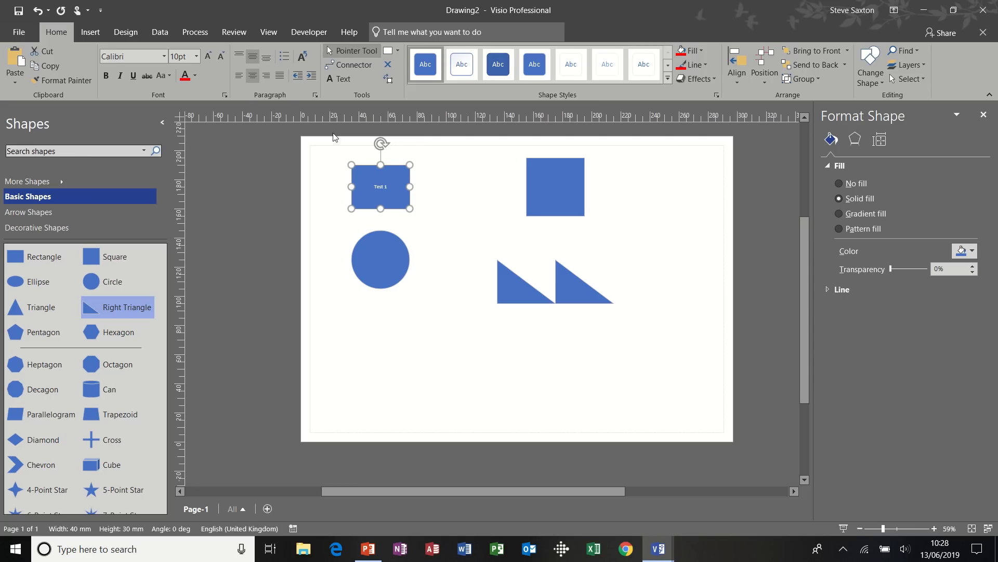
{"action": "left_click", "coordinate": [239, 56]}
{"action": "left_click", "coordinate": [239, 77]}
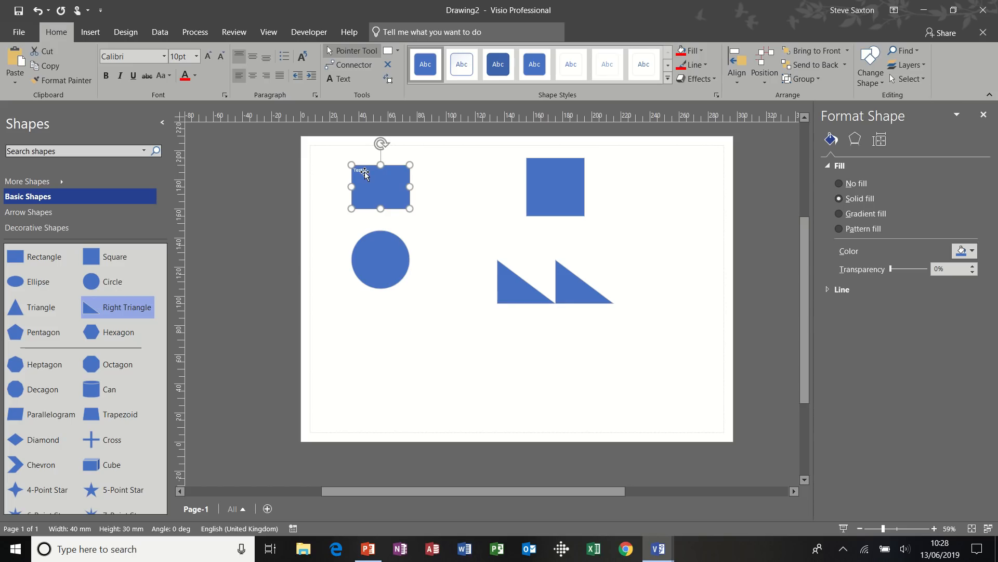
{"action": "left_click", "coordinate": [285, 56]}
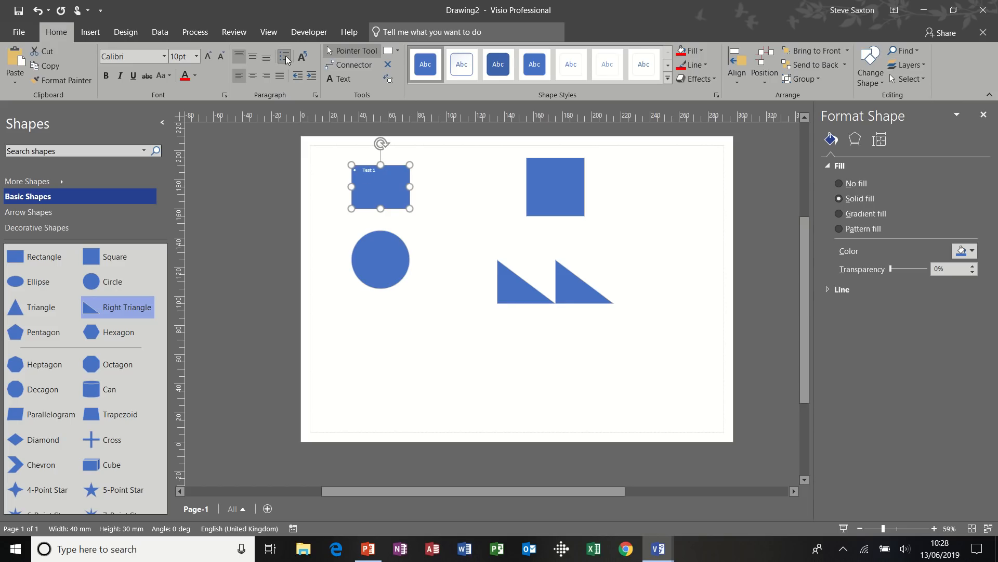
- Add "Test 2" and "Test 3" as further bullet items below "Test 1" in the rectangle
{"action": "double_click", "coordinate": [379, 168]}
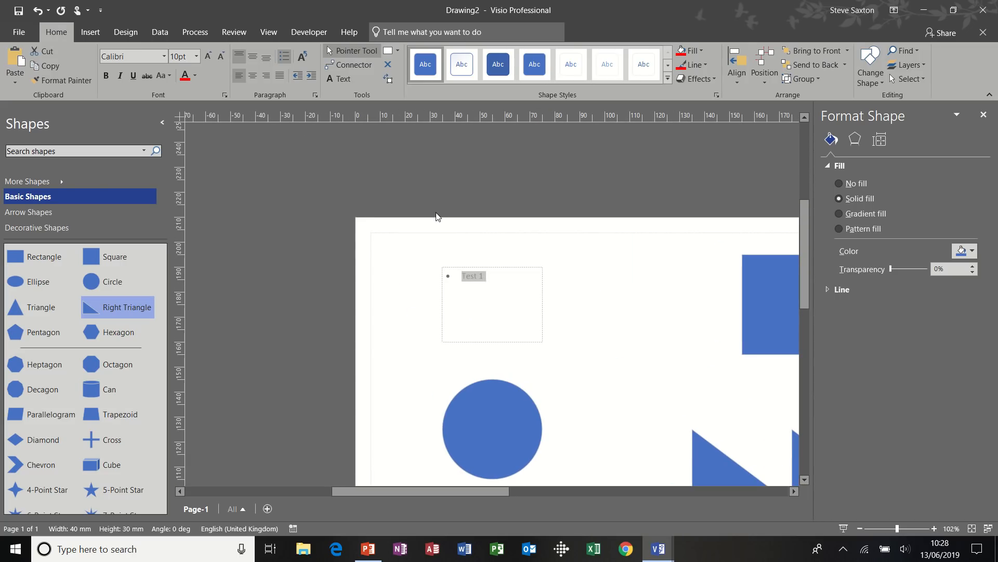
{"action": "left_click", "coordinate": [488, 276]}
{"action": "type", "text": "Test 2"}
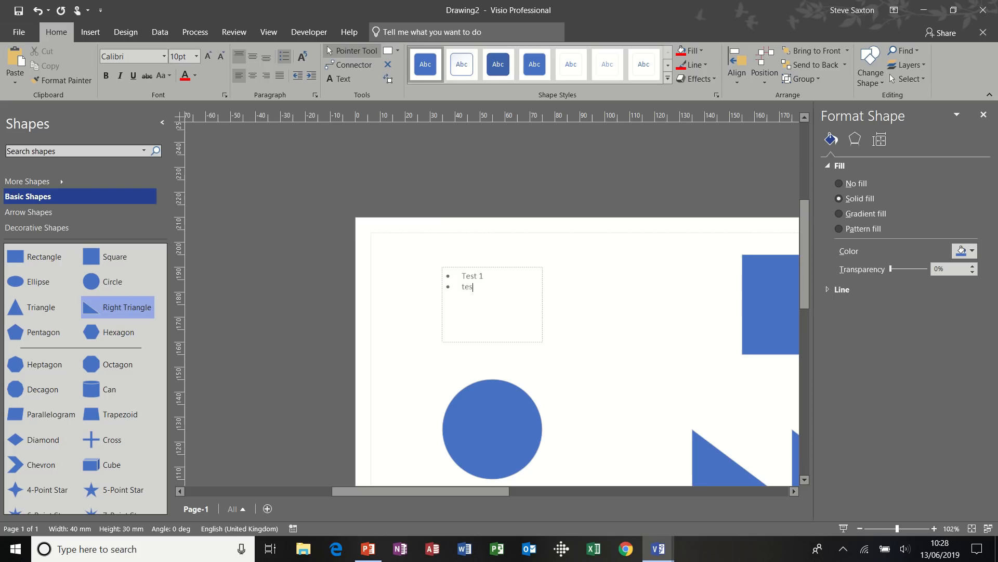
{"action": "key", "text": "Return"}
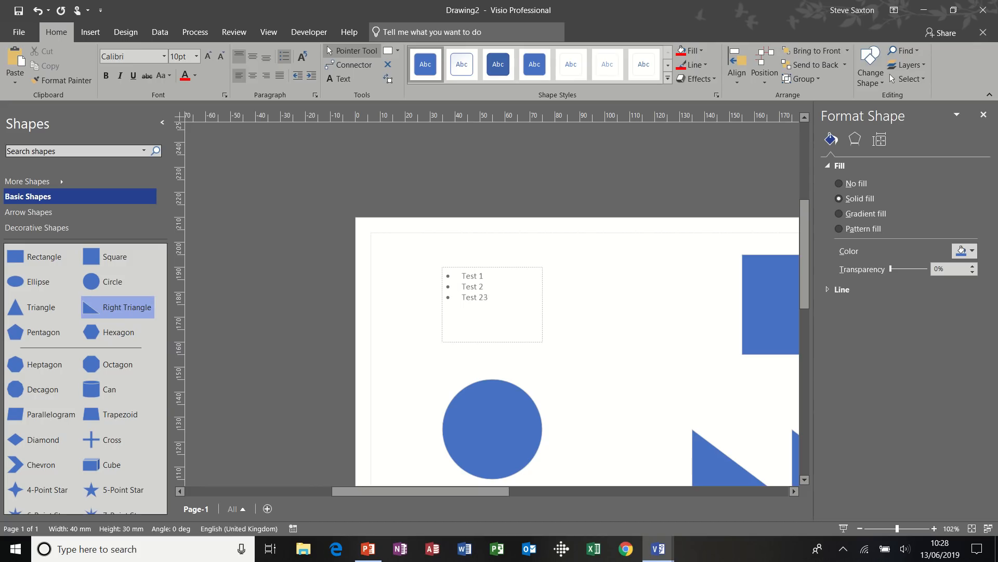
{"action": "type", "text": "Test 3"}
{"action": "left_click", "coordinate": [606, 296]}
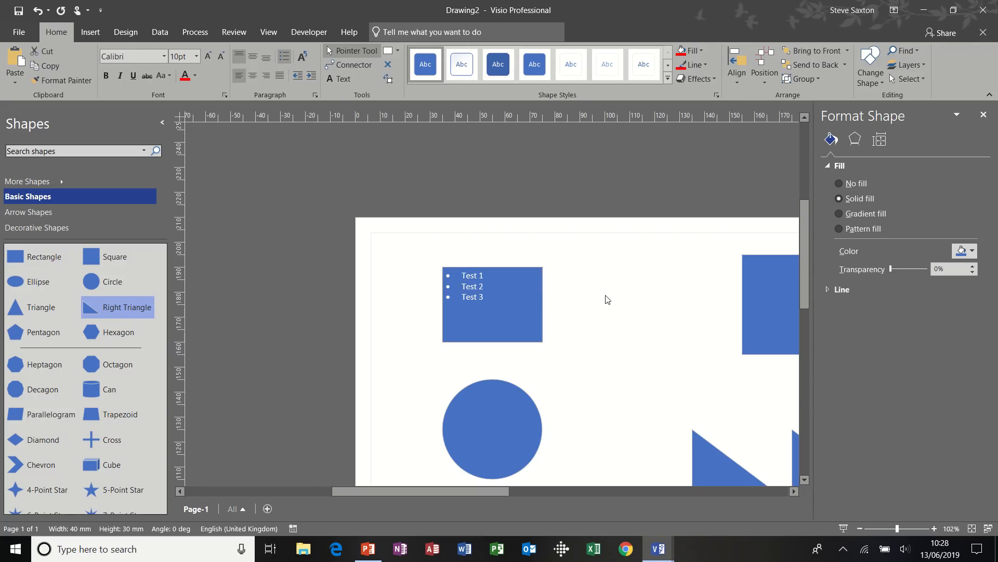
{"action": "key", "text": "ctrl+shift+w"}
- Examine the square's font, character, paragraph and text block settings, including the horizontal and vertical alignment options
{"action": "left_click", "coordinate": [557, 192]}
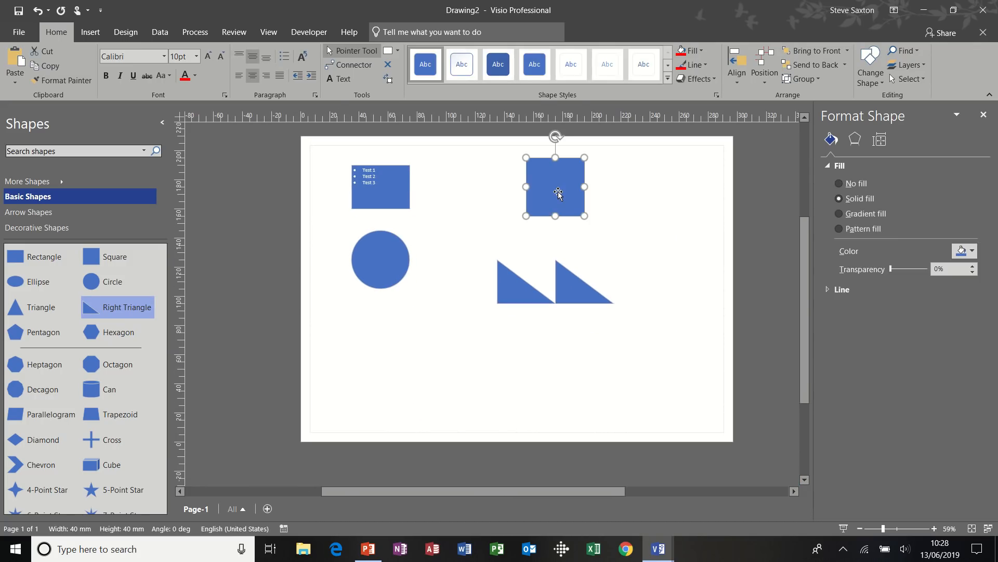
{"action": "left_click", "coordinate": [316, 95]}
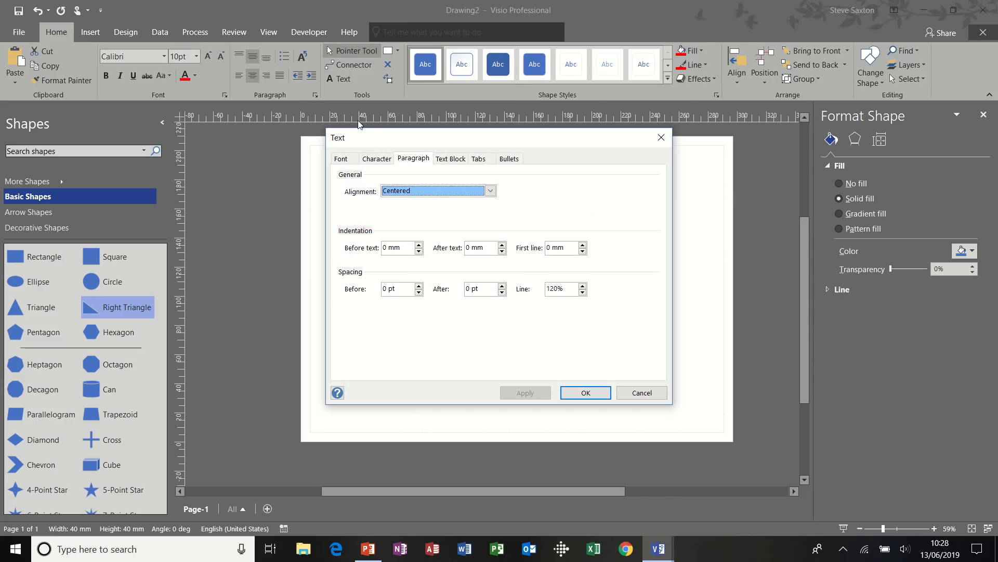
{"action": "left_click_drag", "start_coordinate": [379, 134], "coordinate": [668, 107]}
{"action": "left_click", "coordinate": [635, 128]}
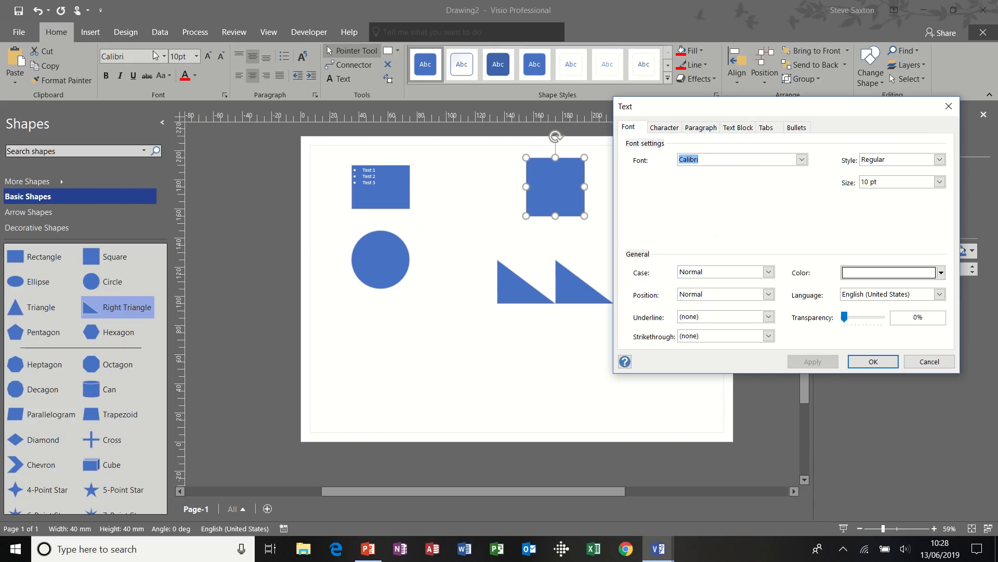
{"action": "left_click", "coordinate": [659, 130]}
{"action": "left_click", "coordinate": [701, 131]}
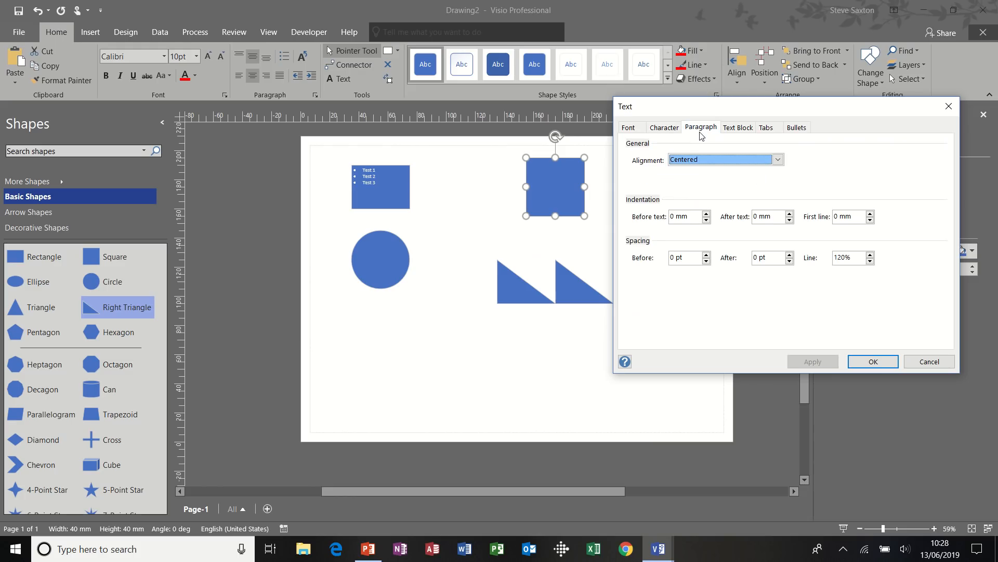
{"action": "left_click", "coordinate": [778, 160]}
{"action": "left_click", "coordinate": [778, 160]}
{"action": "left_click", "coordinate": [737, 129]}
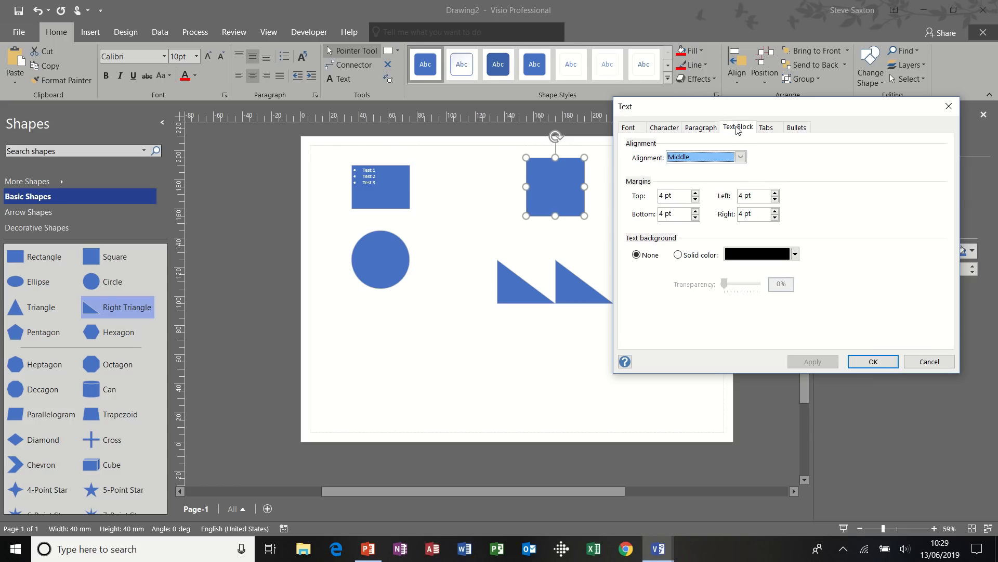
{"action": "left_click", "coordinate": [741, 157]}
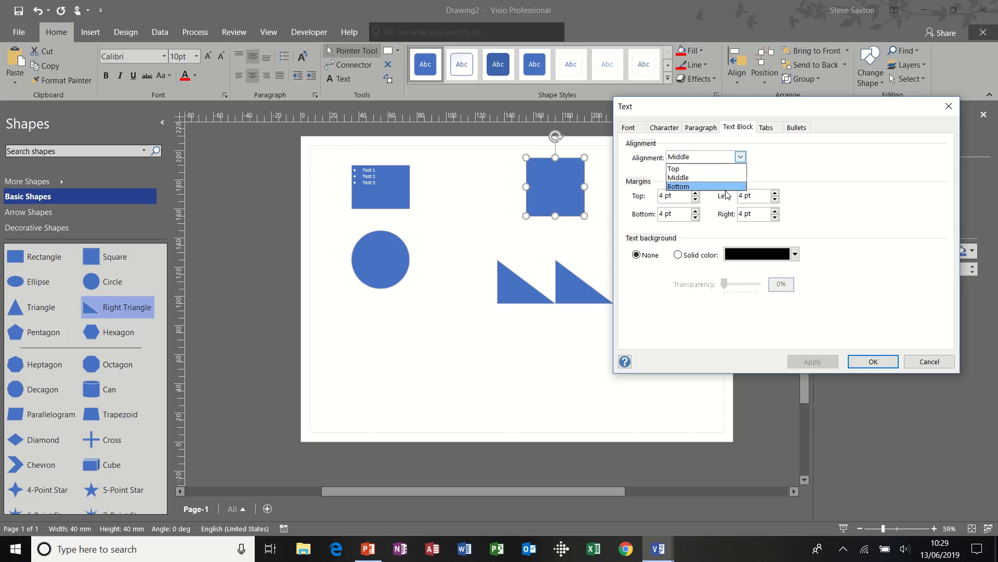
{"action": "left_click", "coordinate": [758, 176]}
- Add left-aligned tab stops at 50 mm and 100 mm to the square's text
{"action": "left_click", "coordinate": [766, 130]}
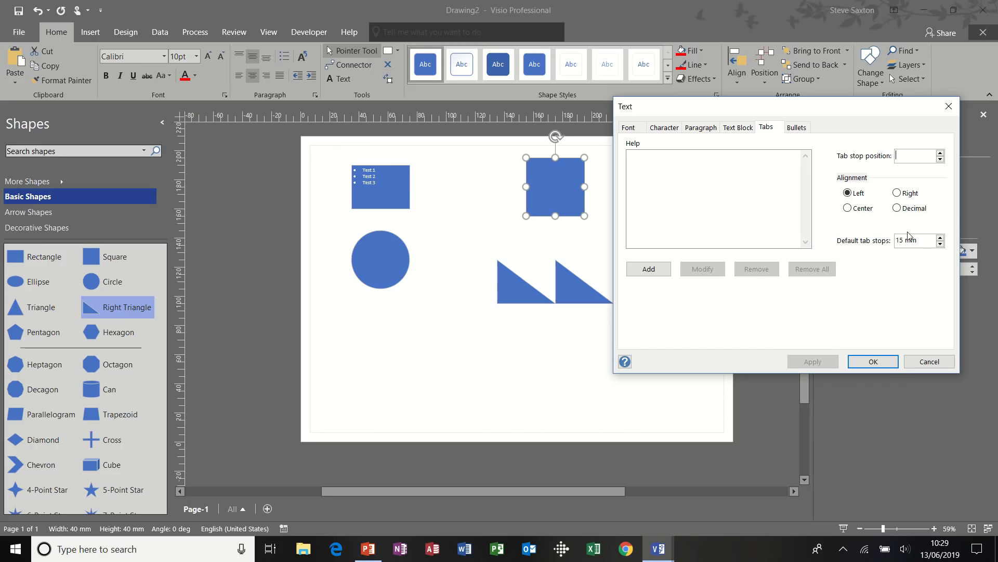
{"action": "left_click", "coordinate": [904, 157]}
{"action": "type", "text": "50"}
{"action": "left_click", "coordinate": [649, 268]}
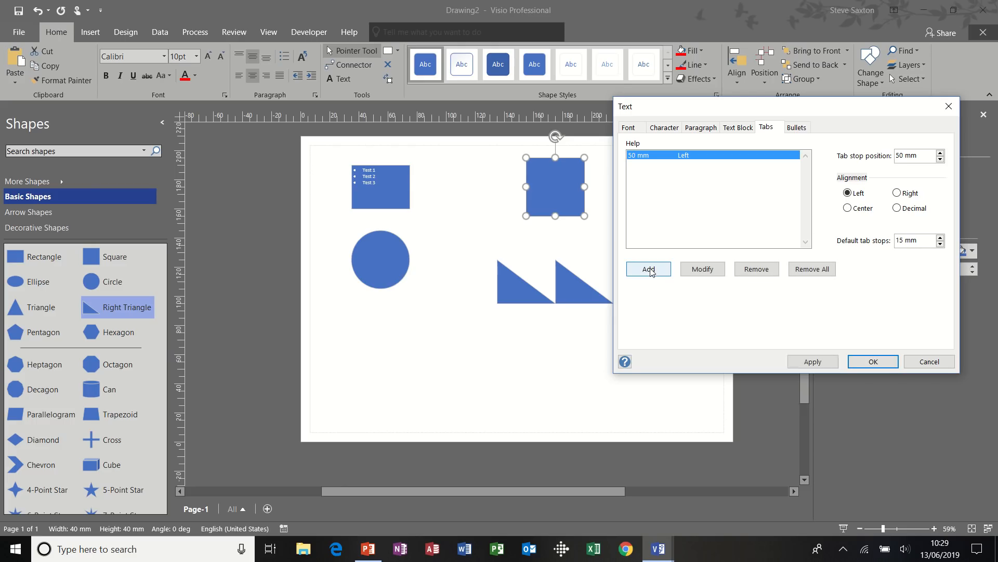
{"action": "left_click_drag", "start_coordinate": [906, 158], "coordinate": [892, 159]}
{"action": "type", "text": "100"}
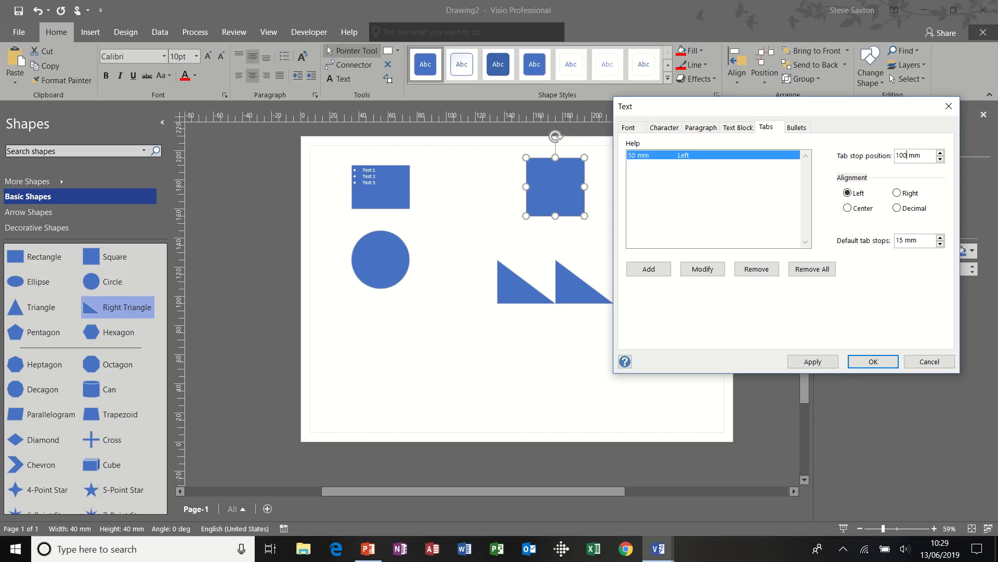
{"action": "left_click", "coordinate": [664, 270]}
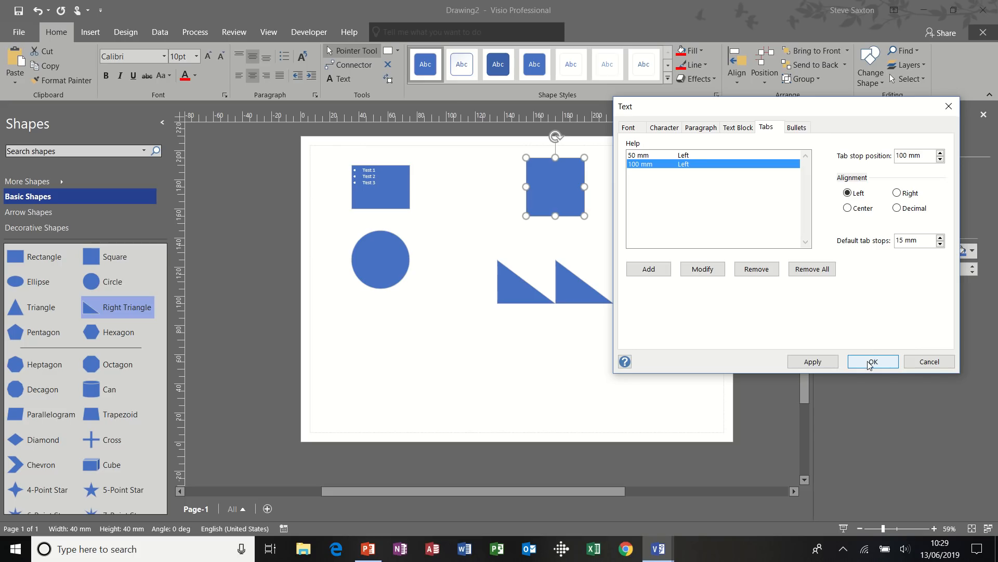
- Choose the four-diamond bullet style for the square's text and apply the text settings
{"action": "left_click", "coordinate": [802, 130]}
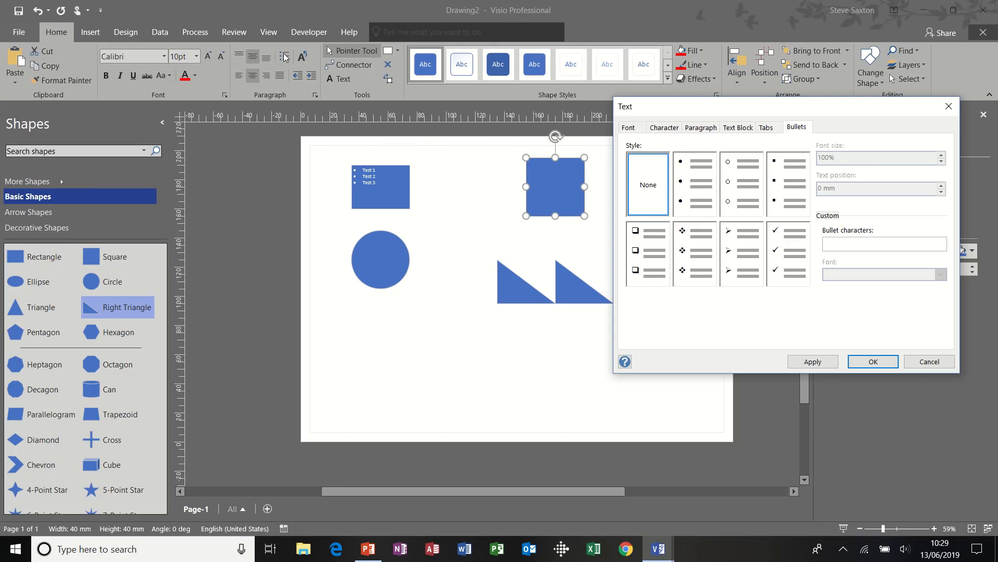
{"action": "left_click", "coordinate": [727, 181]}
{"action": "left_click", "coordinate": [706, 187]}
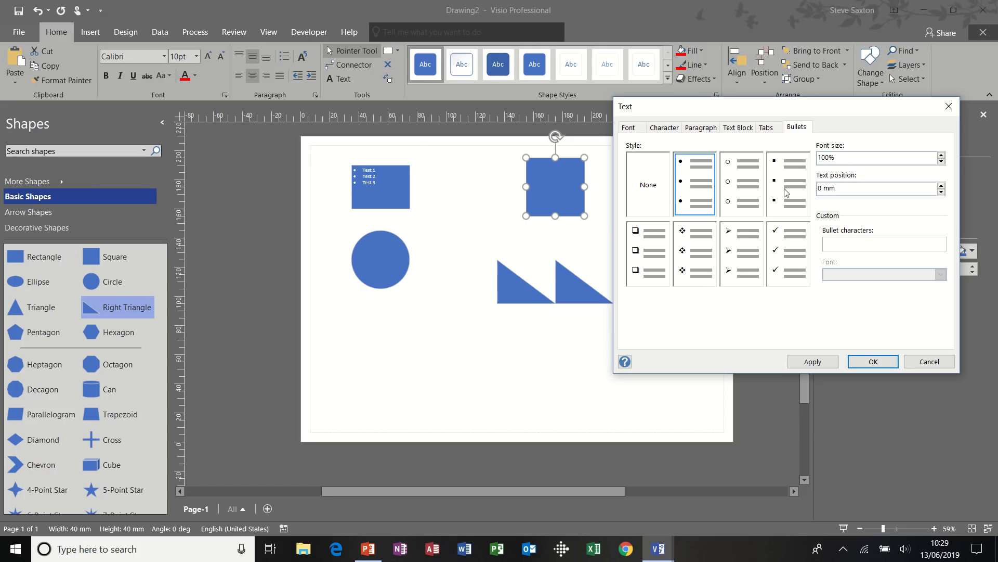
{"action": "left_click", "coordinate": [785, 189]}
{"action": "left_click", "coordinate": [747, 230]}
{"action": "left_click", "coordinate": [697, 245]}
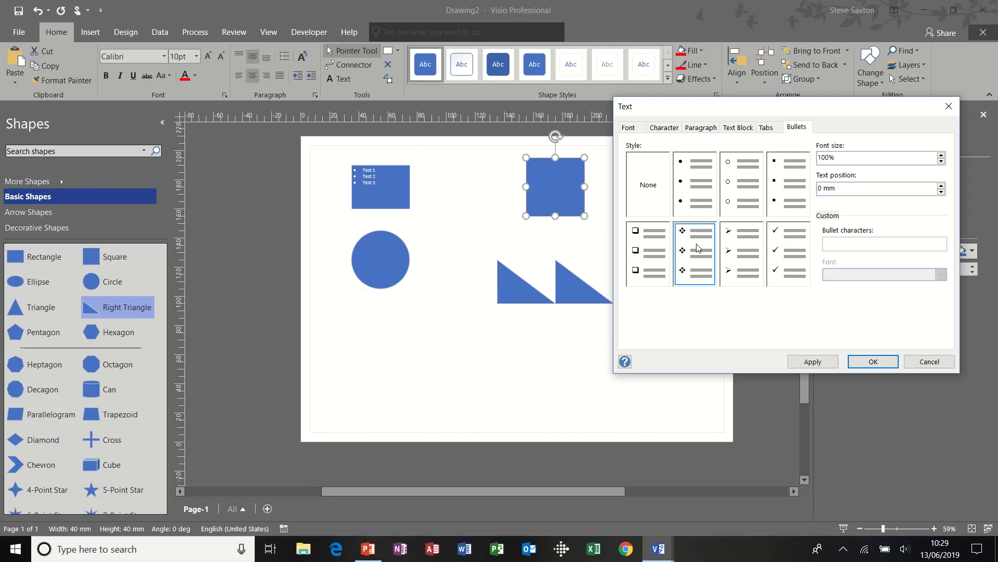
{"action": "left_click", "coordinate": [873, 362]}
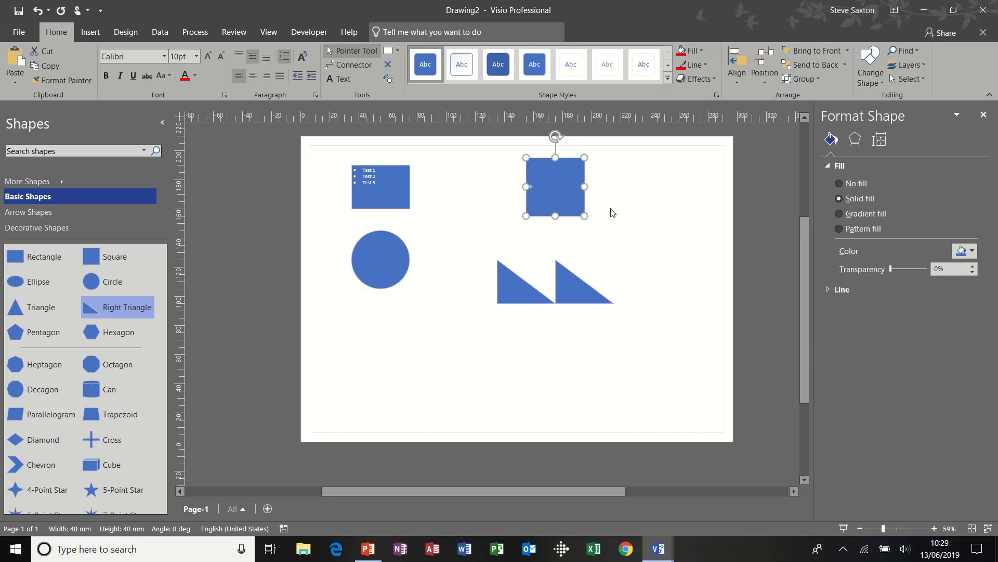
- Align the square's text to the top and enter two first names as separate bullet items
{"action": "double_click", "coordinate": [551, 166]}
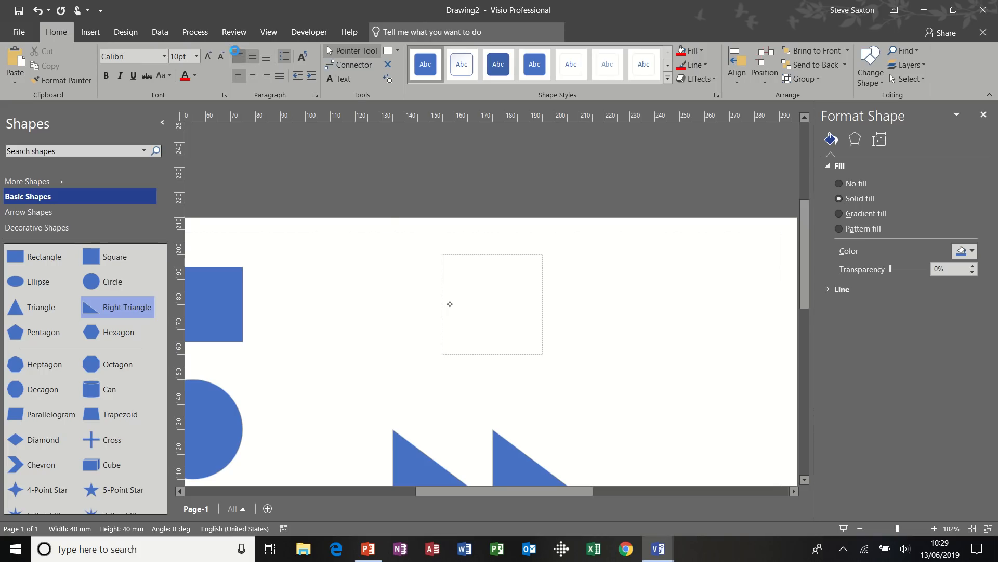
{"action": "left_click", "coordinate": [239, 55]}
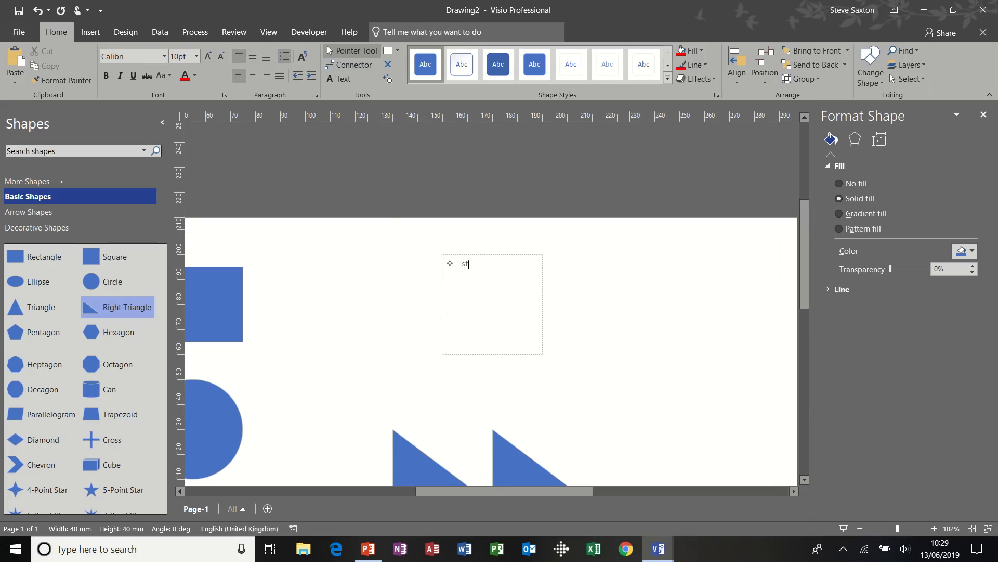
{"action": "type", "text": "Steve"}
{"action": "key", "text": "Return"}
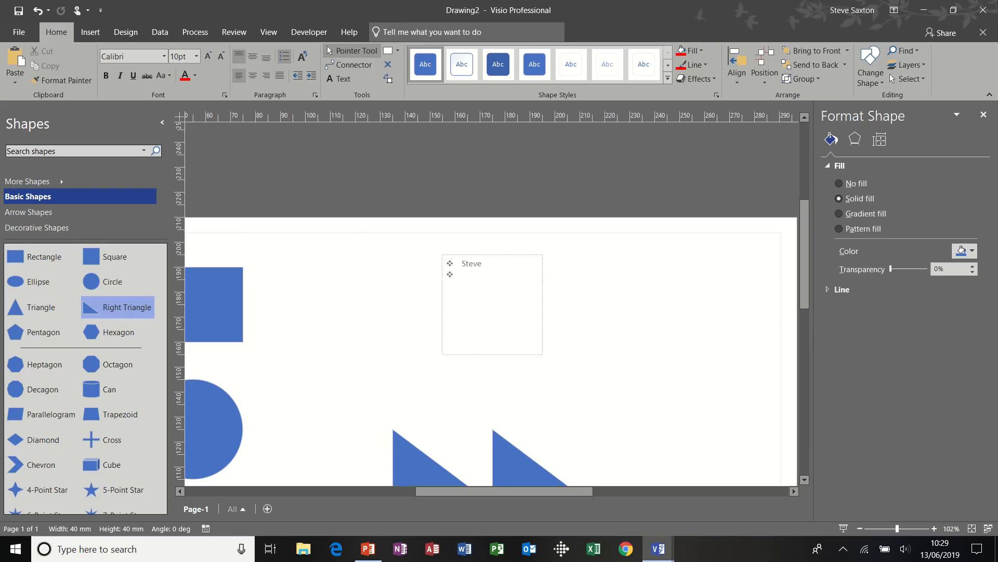
{"action": "type", "text": "Dave"}
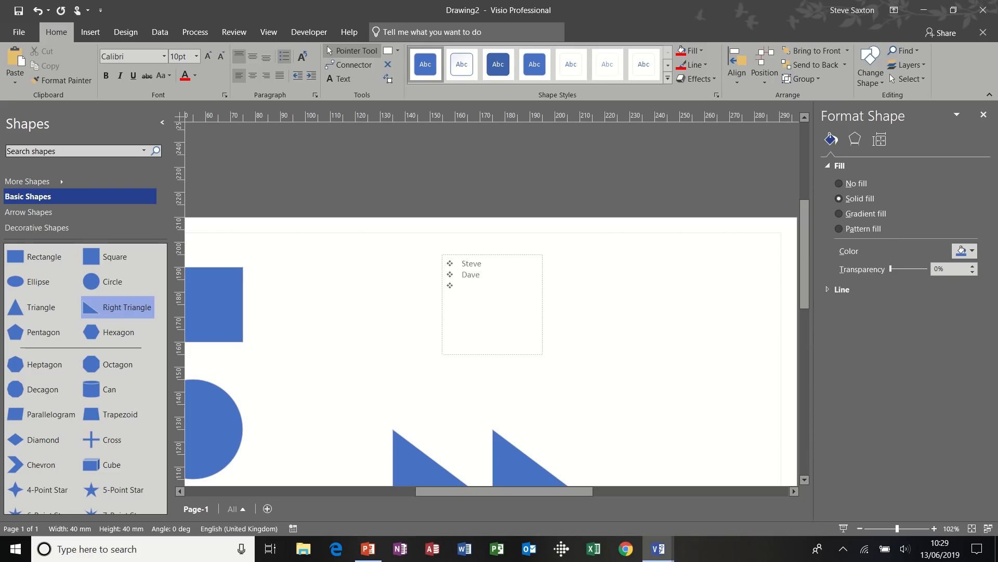
{"action": "left_click", "coordinate": [618, 351]}
{"action": "key", "text": "ctrl+shift+w"}
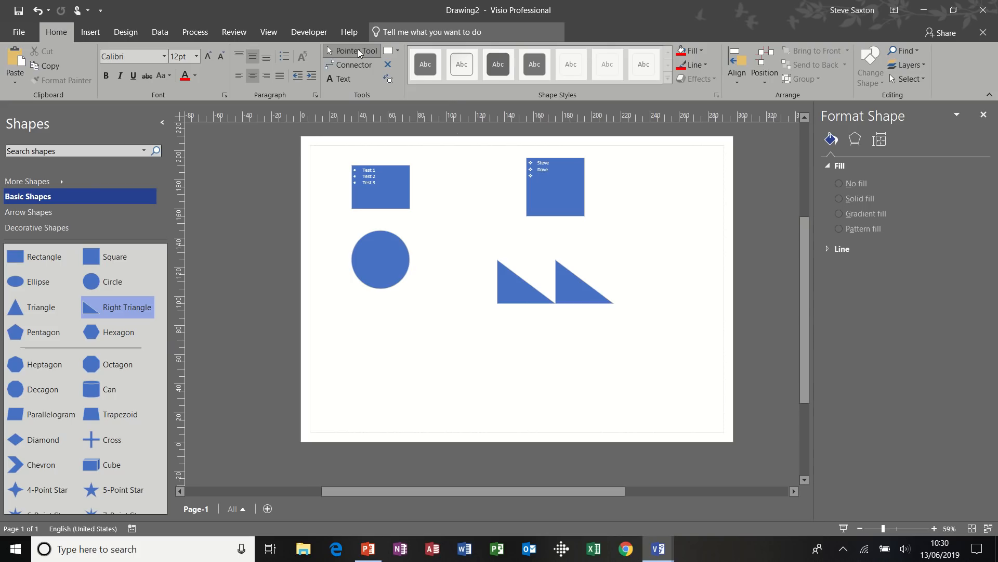
{"action": "left_click", "coordinate": [403, 190]}
{"action": "left_click", "coordinate": [551, 205]}
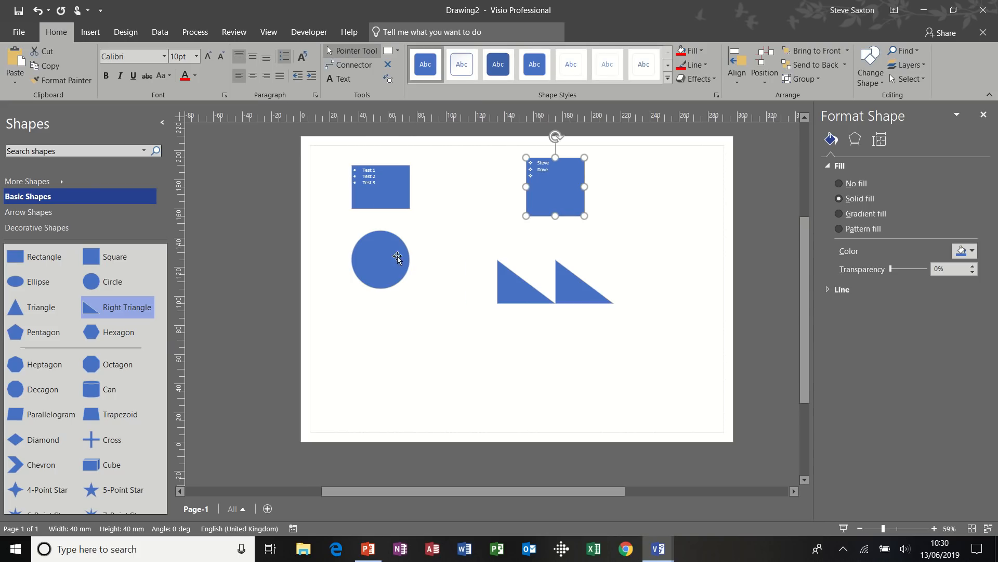
- Move the circle straight down the page to widen the gap beneath the rectangle
{"action": "left_click_drag", "start_coordinate": [398, 258], "coordinate": [399, 338]}
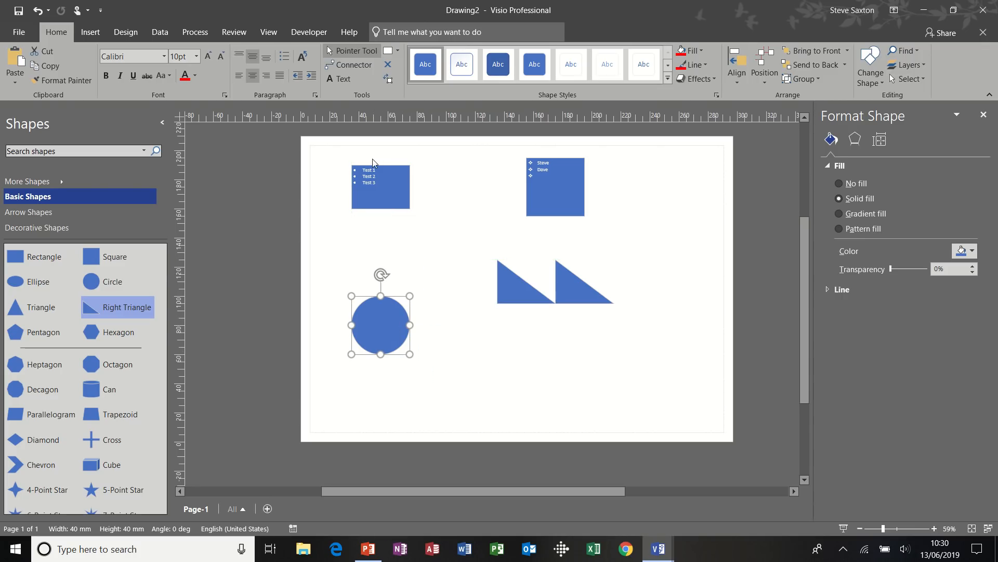
- Connect the rectangle's right-side connection point to the upper corner of the left-hand right triangle
{"action": "left_click", "coordinate": [354, 65]}
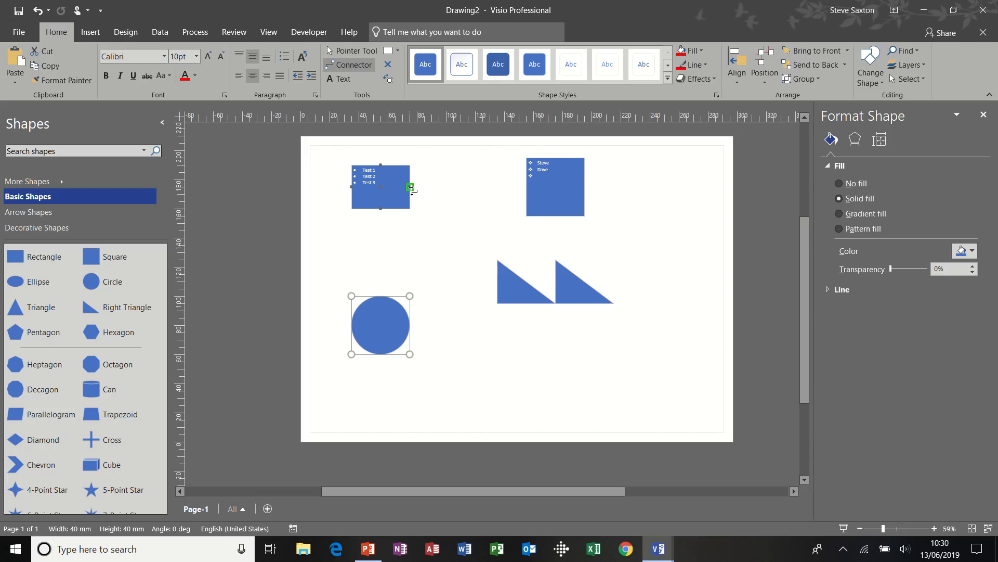
{"action": "left_click_drag", "start_coordinate": [410, 188], "coordinate": [554, 215]}
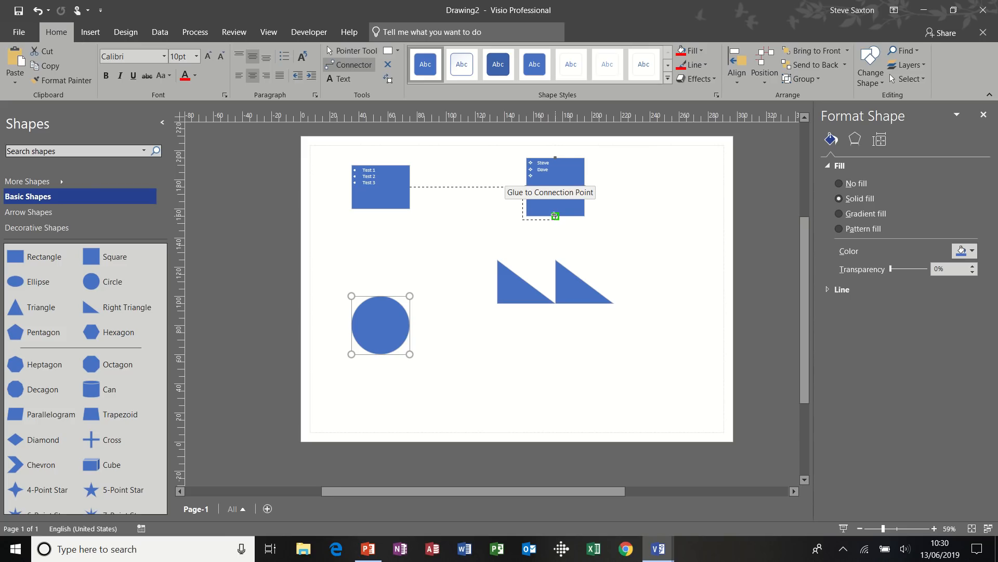
{"action": "left_click_drag", "start_coordinate": [577, 188], "coordinate": [445, 201]}
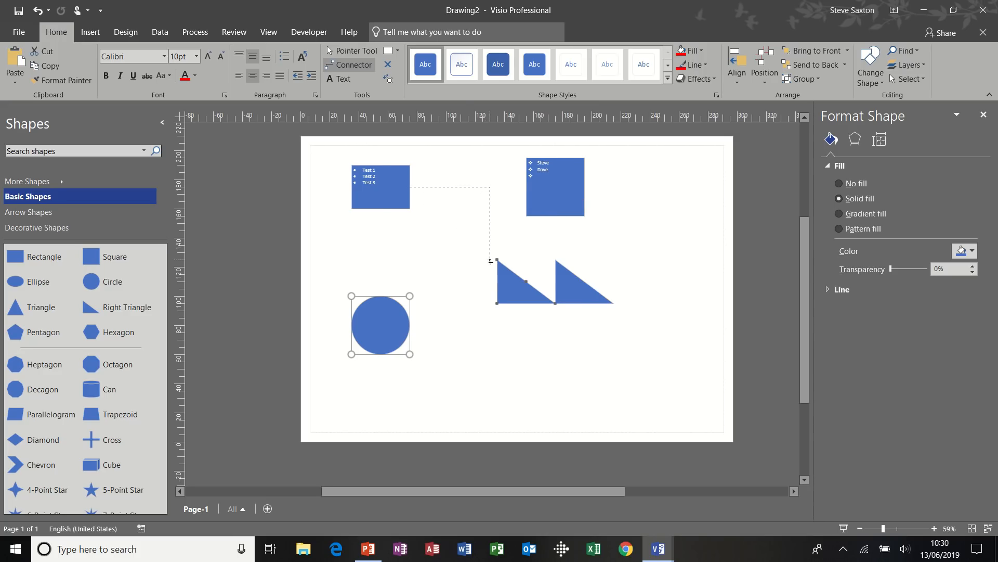
{"action": "left_click_drag", "start_coordinate": [496, 261], "coordinate": [496, 261]}
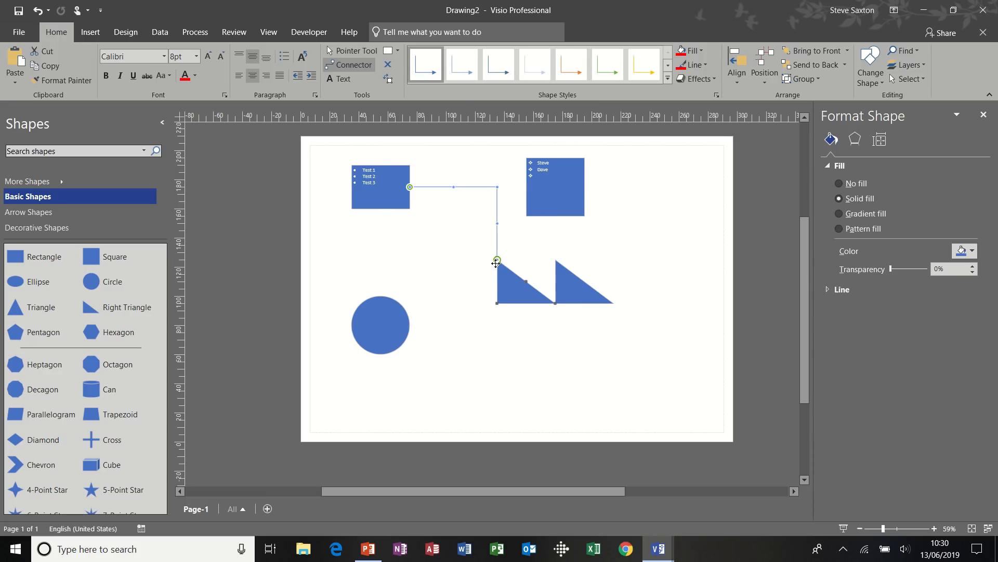
{"action": "left_click", "coordinate": [447, 241]}
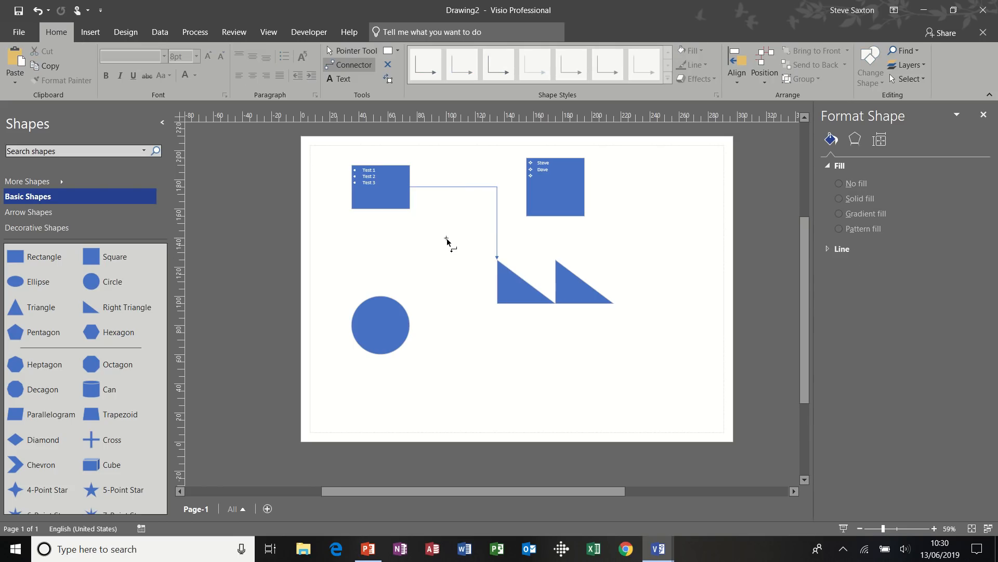
- Move the connected triangle beneath the rectangle and back to the right of the circle, and delete its connector
{"action": "left_click", "coordinate": [344, 52]}
{"action": "left_click_drag", "start_coordinate": [513, 300], "coordinate": [333, 277]}
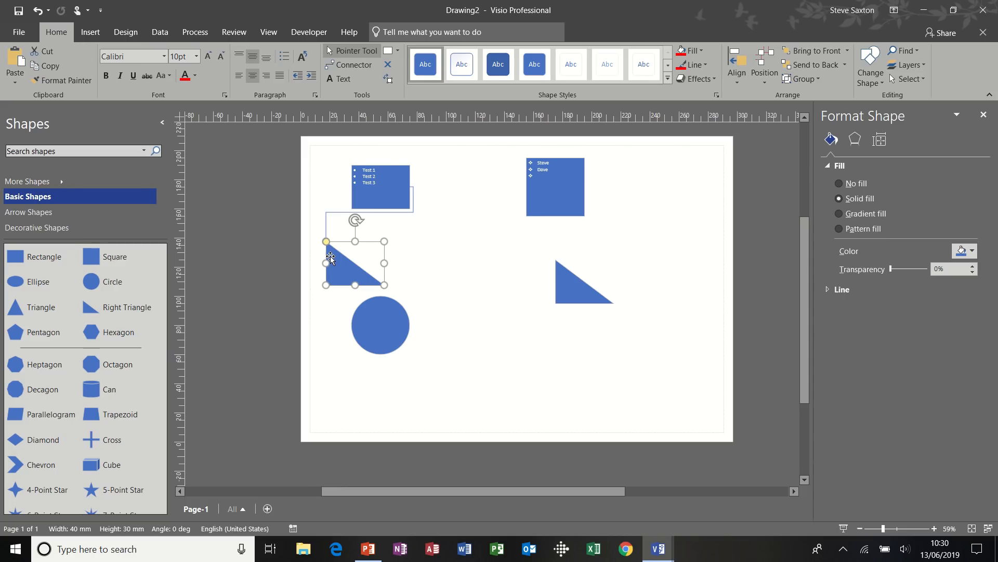
{"action": "left_click_drag", "start_coordinate": [329, 256], "coordinate": [492, 310]}
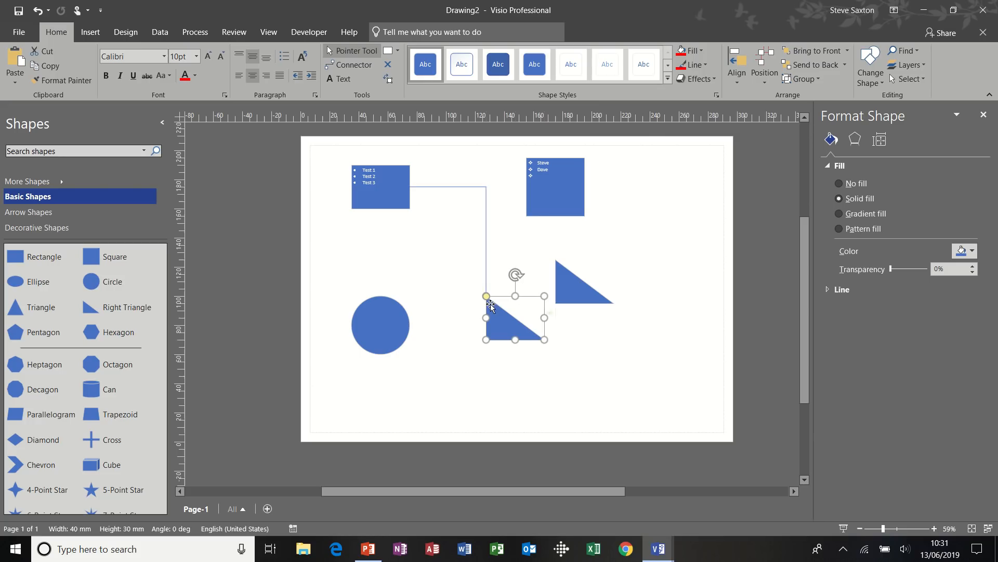
{"action": "left_click", "coordinate": [487, 265]}
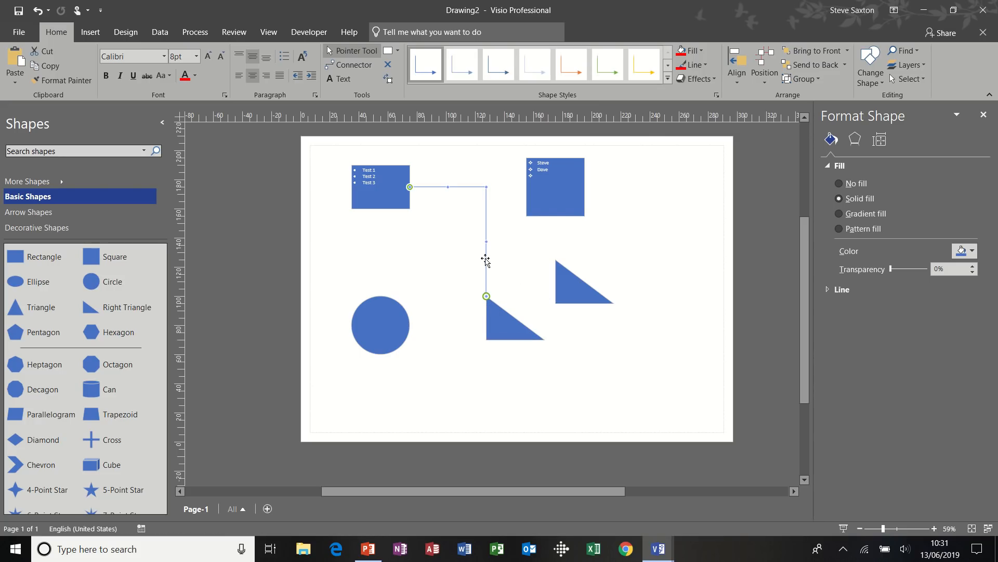
{"action": "key", "text": "Delete"}
- Draw a connector from the rectangle's bottom connection point to the triangle beside the circle, glued to the whole shape
{"action": "left_click", "coordinate": [400, 198]}
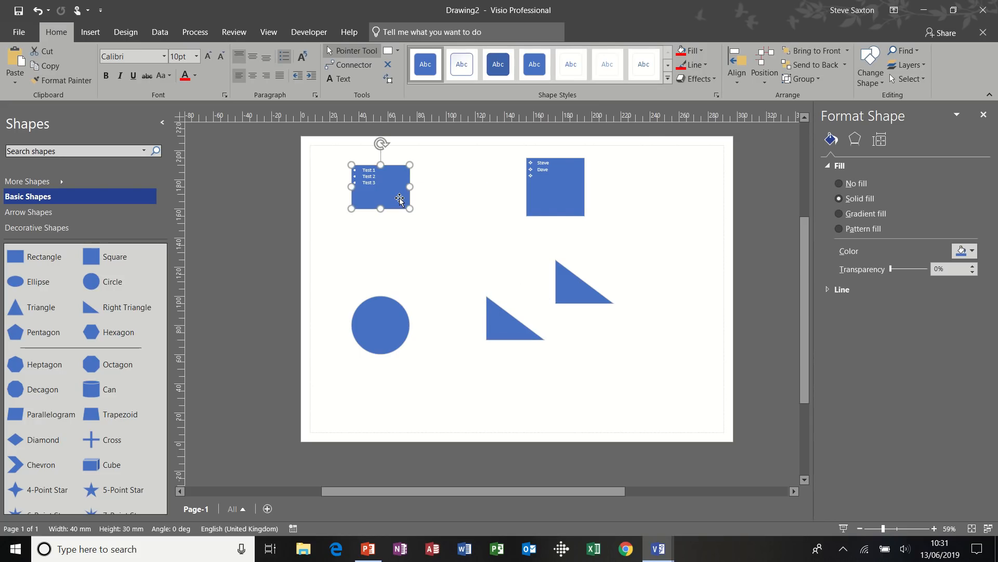
{"action": "left_click", "coordinate": [354, 67]}
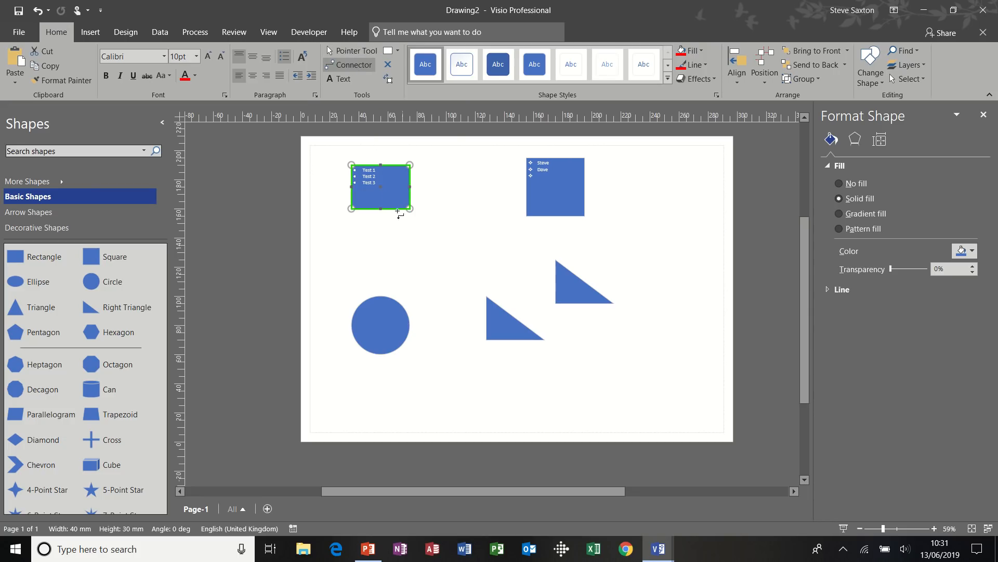
{"action": "left_click_drag", "start_coordinate": [383, 211], "coordinate": [500, 318]}
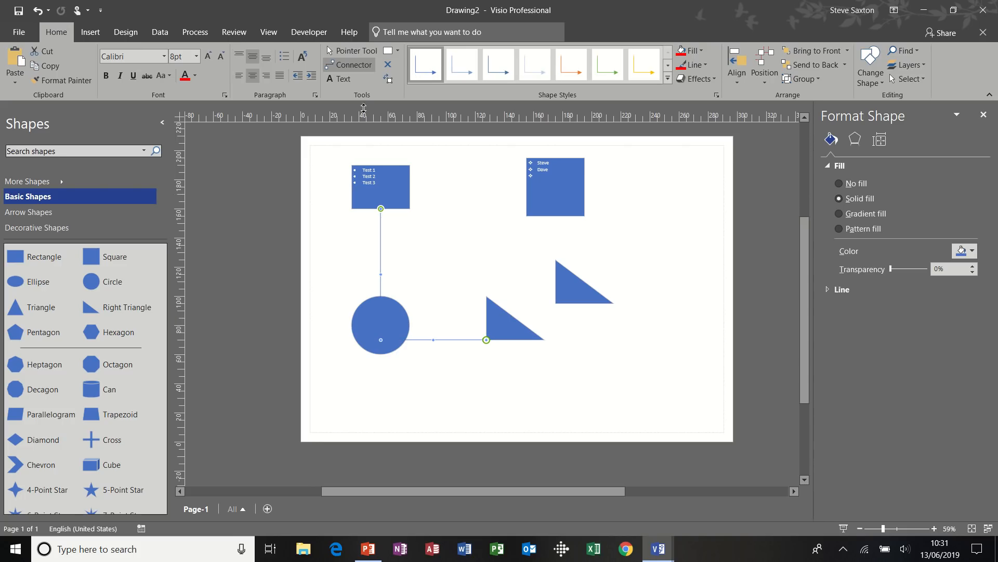
{"action": "left_click", "coordinate": [347, 49]}
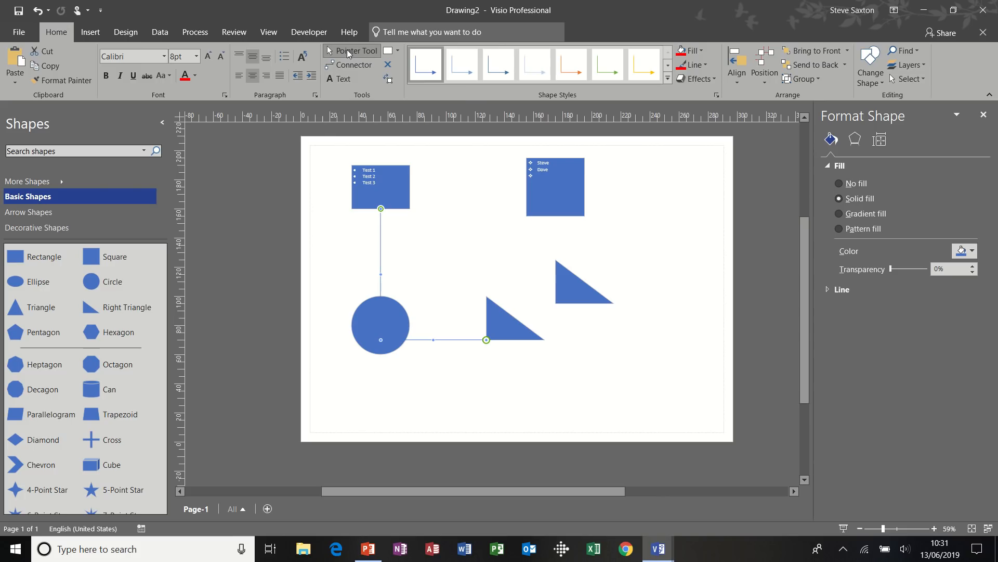
- Move the connected triangle above the rectangle, shift it there, and place it between the rectangle and the circle
{"action": "left_click_drag", "start_coordinate": [500, 316], "coordinate": [362, 126]}
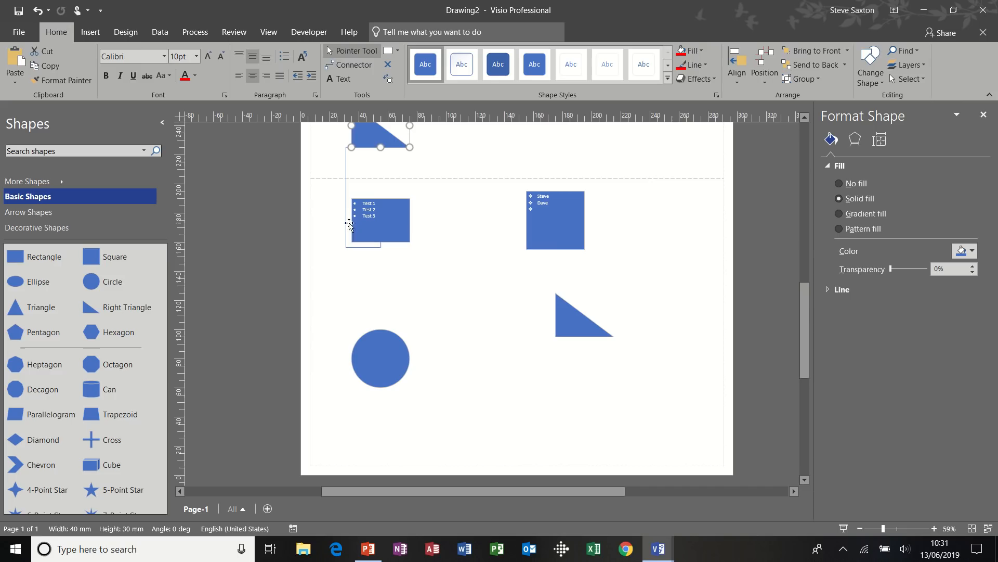
{"action": "left_click_drag", "start_coordinate": [373, 134], "coordinate": [394, 161]}
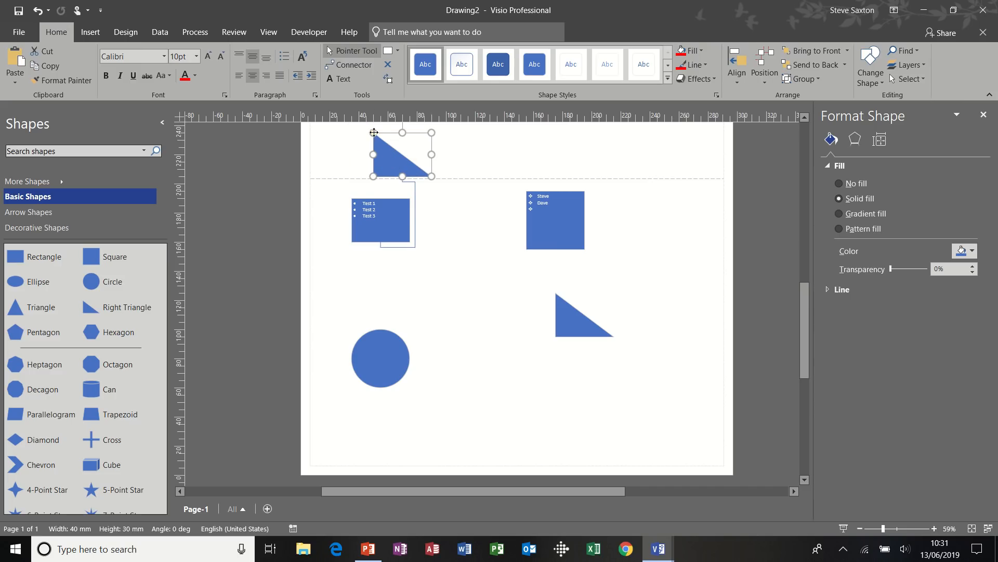
{"action": "left_click_drag", "start_coordinate": [374, 134], "coordinate": [325, 280]}
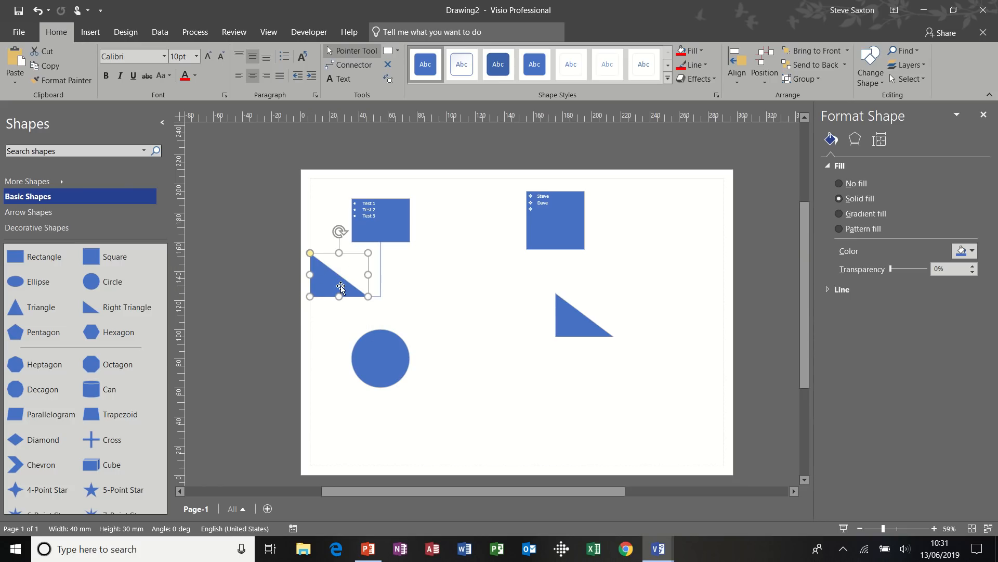
- Delete the connector between the rectangle and the triangle, and move the triangle back beside the other triangle
{"action": "left_click", "coordinate": [381, 262]}
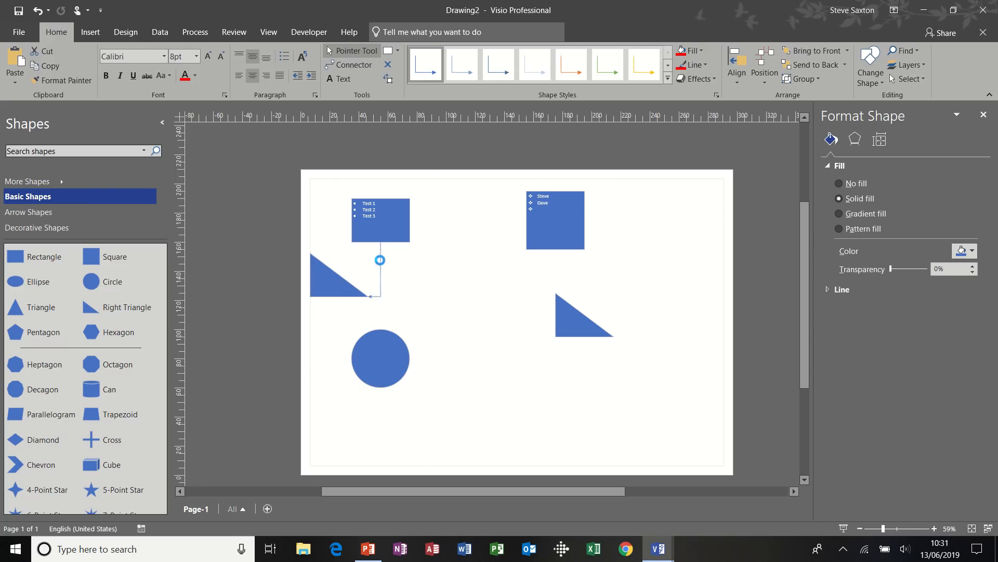
{"action": "key", "text": "Delete"}
{"action": "left_click_drag", "start_coordinate": [333, 287], "coordinate": [519, 325]}
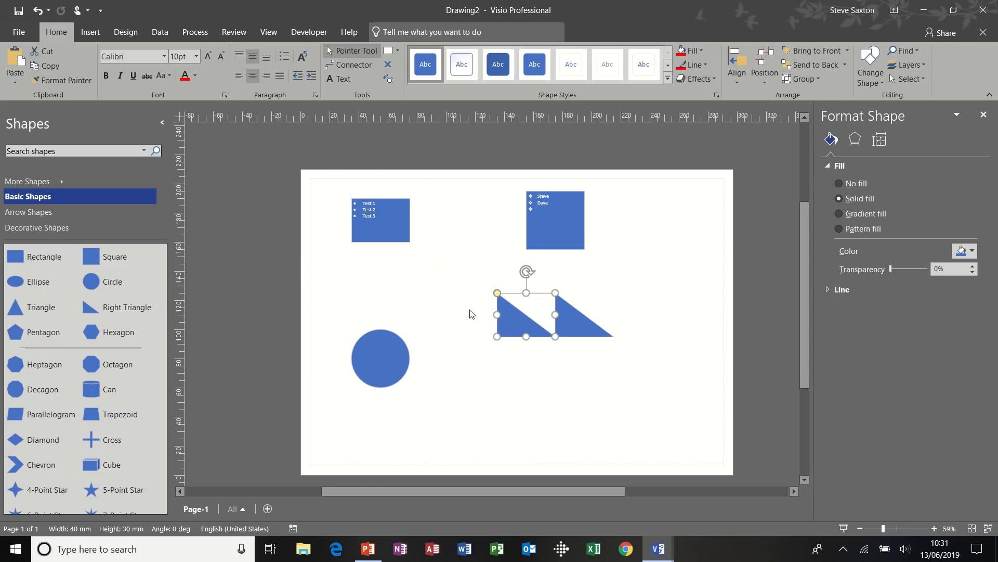
- Draw a straight connector from the rectangle's right connection point to the square's left connection point
{"action": "left_click", "coordinate": [399, 229]}
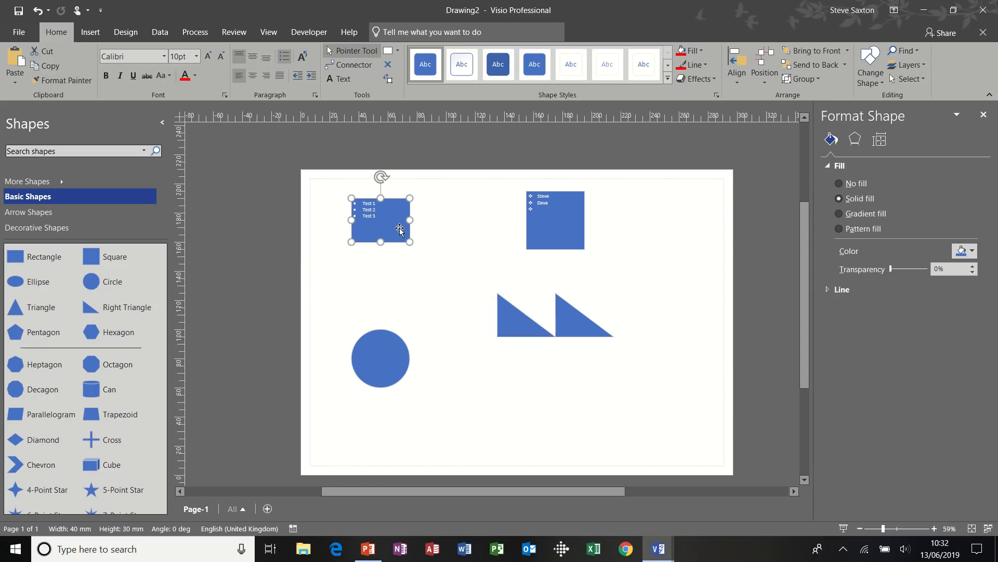
{"action": "left_click", "coordinate": [353, 65]}
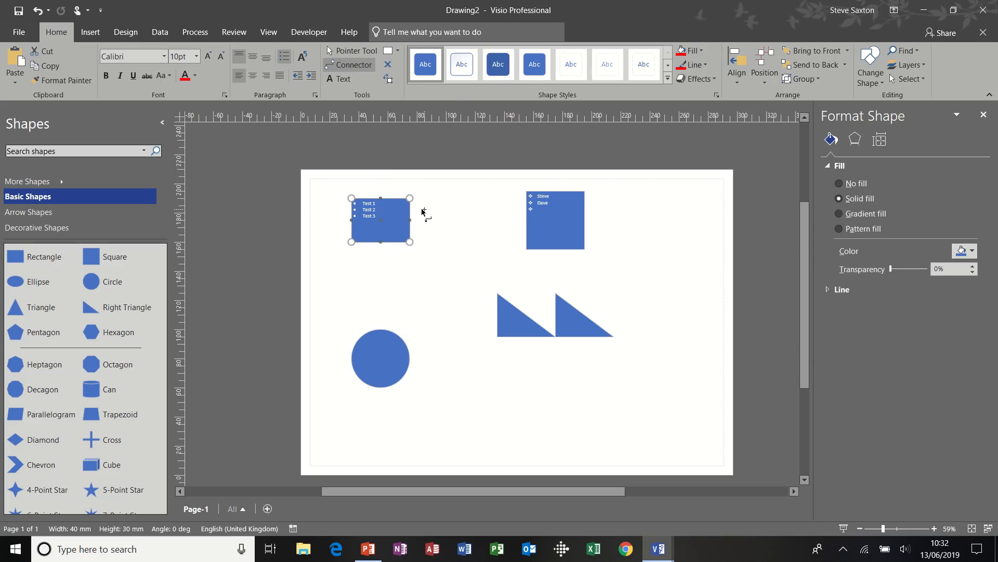
{"action": "left_click_drag", "start_coordinate": [411, 221], "coordinate": [530, 219]}
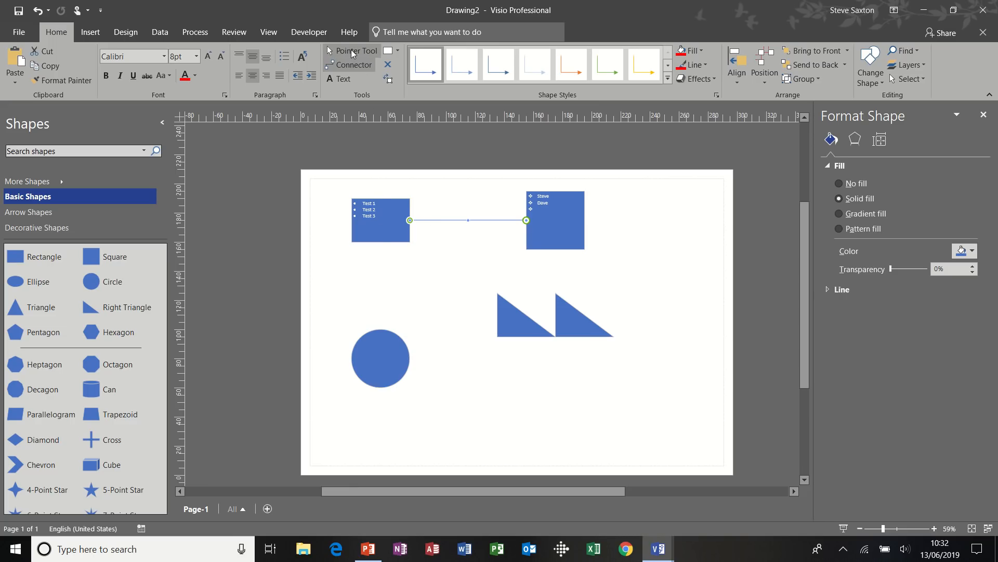
{"action": "left_click", "coordinate": [351, 49]}
- Label the connector between the rectangle and the square "Test 1"
{"action": "double_click", "coordinate": [463, 220]}
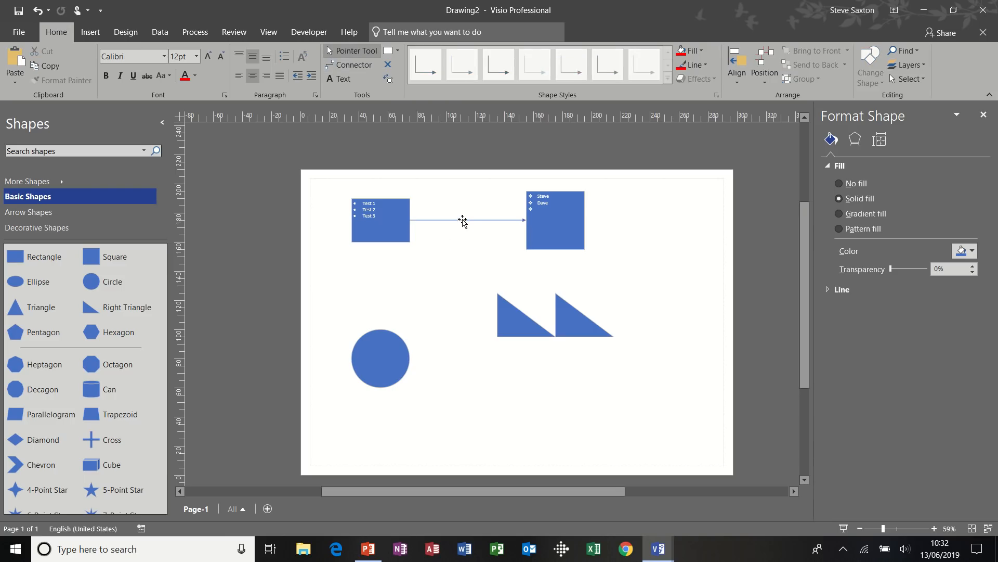
{"action": "type", "text": "Test"}
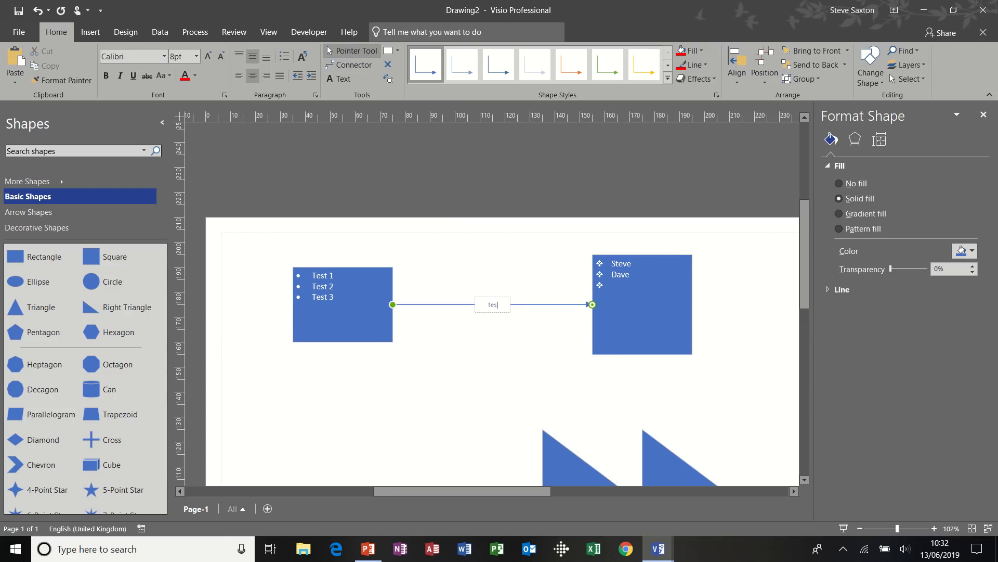
{"action": "type", "text": " 1"}
{"action": "left_click", "coordinate": [510, 375]}
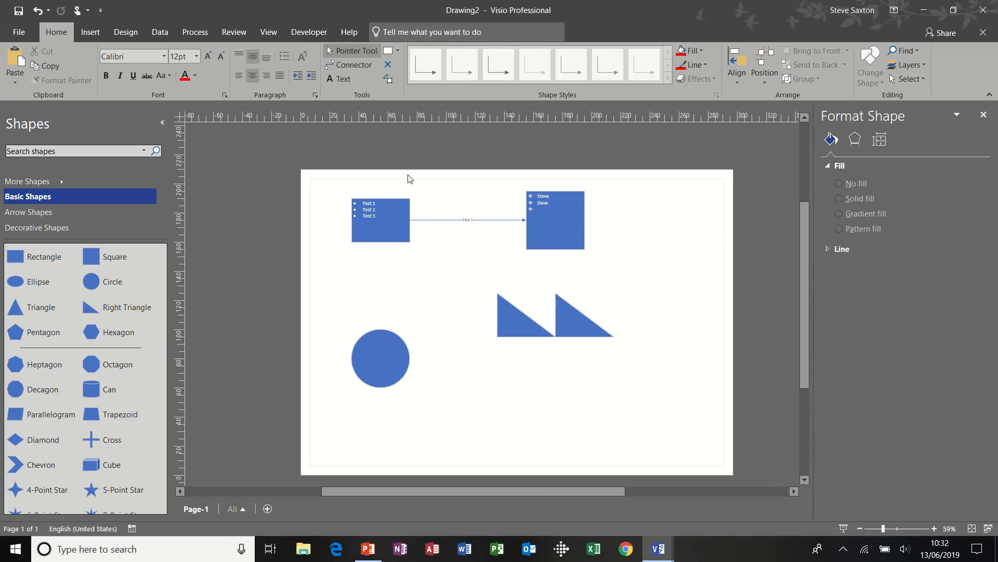
- Draw two short unattached connectors in the empty space and one connector linking the two triangles
{"action": "left_click", "coordinate": [353, 64]}
{"action": "left_click_drag", "start_coordinate": [451, 280], "coordinate": [461, 311]}
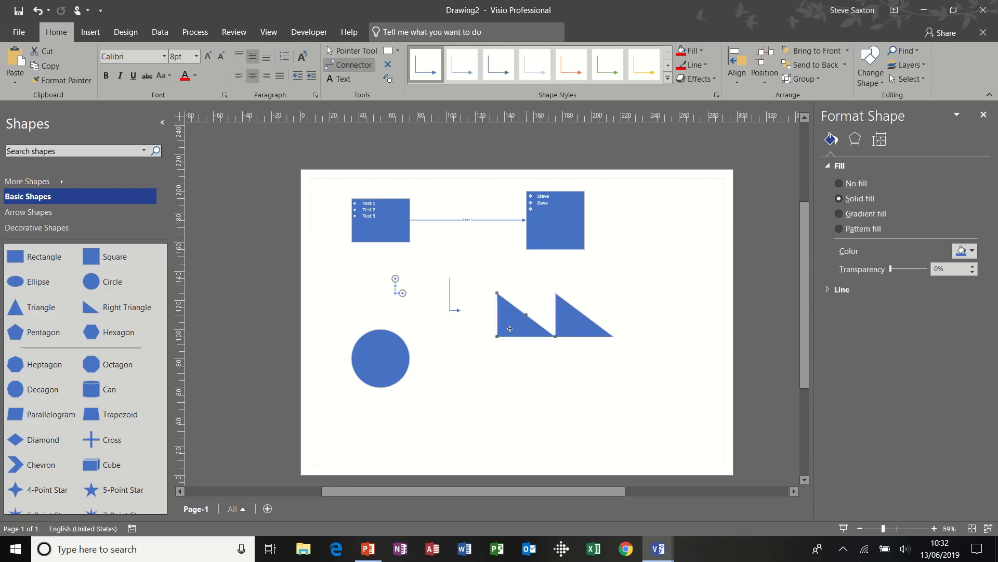
{"action": "left_click_drag", "start_coordinate": [512, 330], "coordinate": [565, 329]}
{"action": "left_click", "coordinate": [353, 52]}
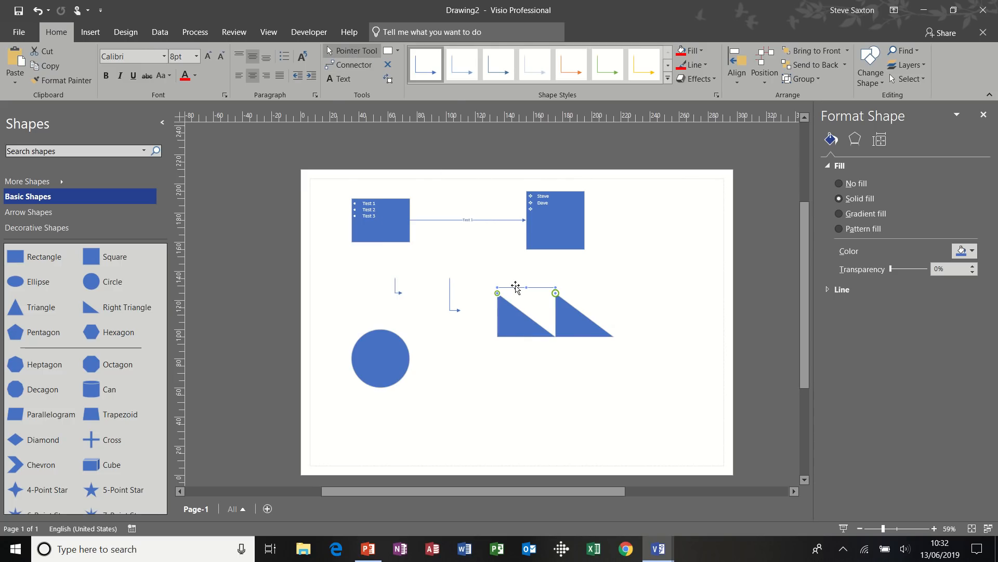
- Undo the two unattached connectors and the connector between the triangles
{"action": "key", "text": "ctrl+z"}
{"action": "key", "text": "ctrl+z"}
{"action": "key", "text": "ctrl+z"}
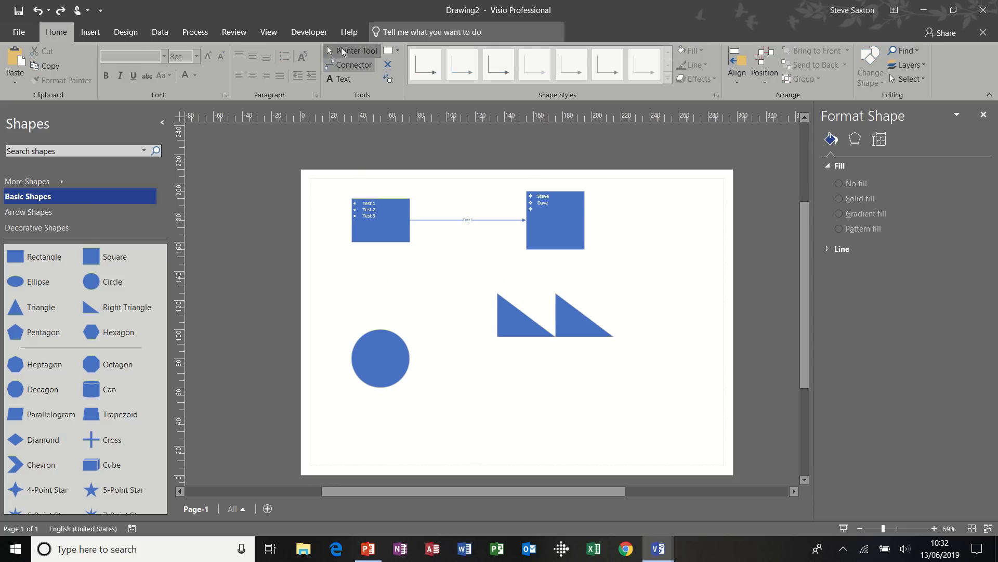
- Add a text box about 60 mm by 22.5 mm between the rectangle and the circle, containing a first name
{"action": "left_click", "coordinate": [349, 51]}
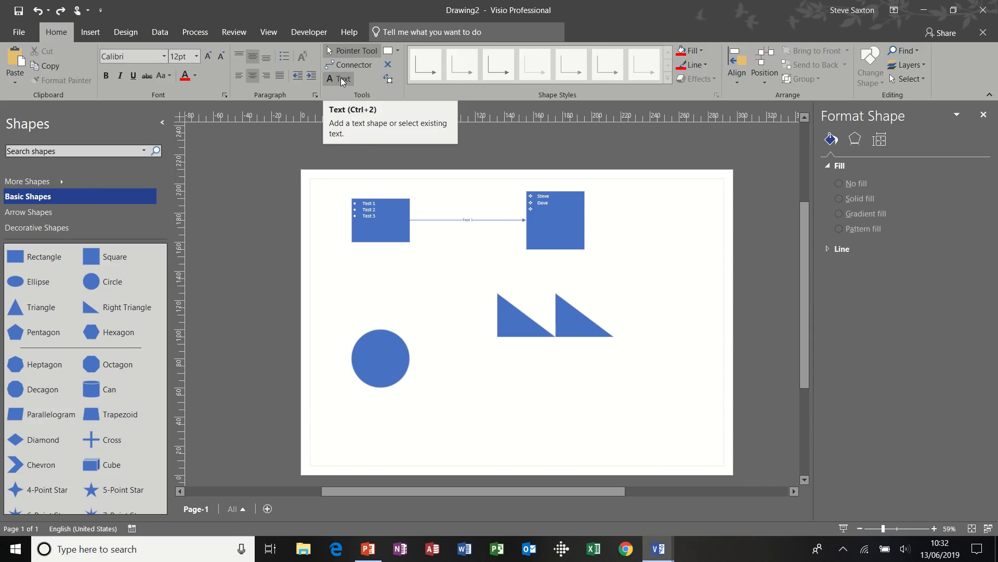
{"action": "left_click", "coordinate": [342, 81]}
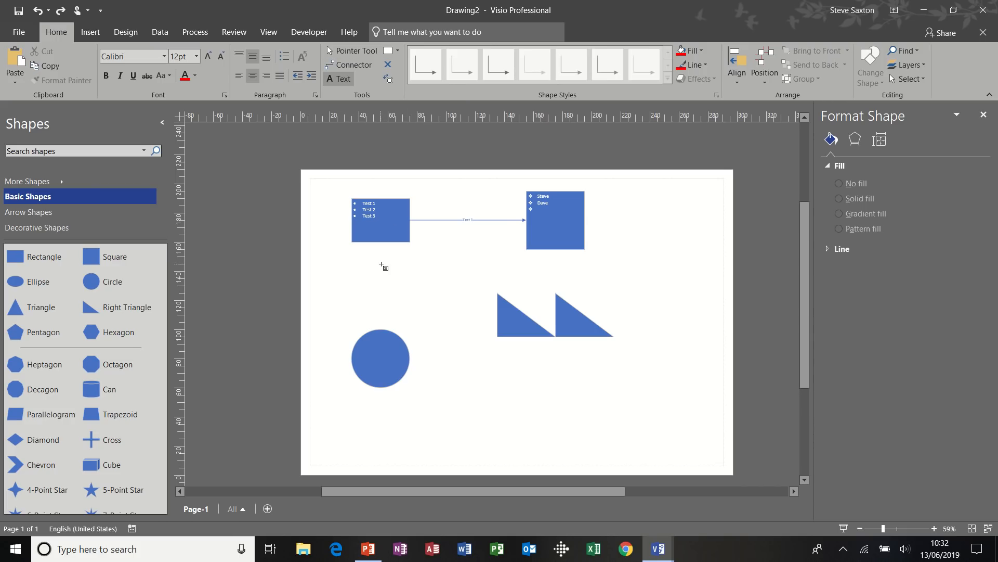
{"action": "left_click_drag", "start_coordinate": [381, 264], "coordinate": [468, 296]}
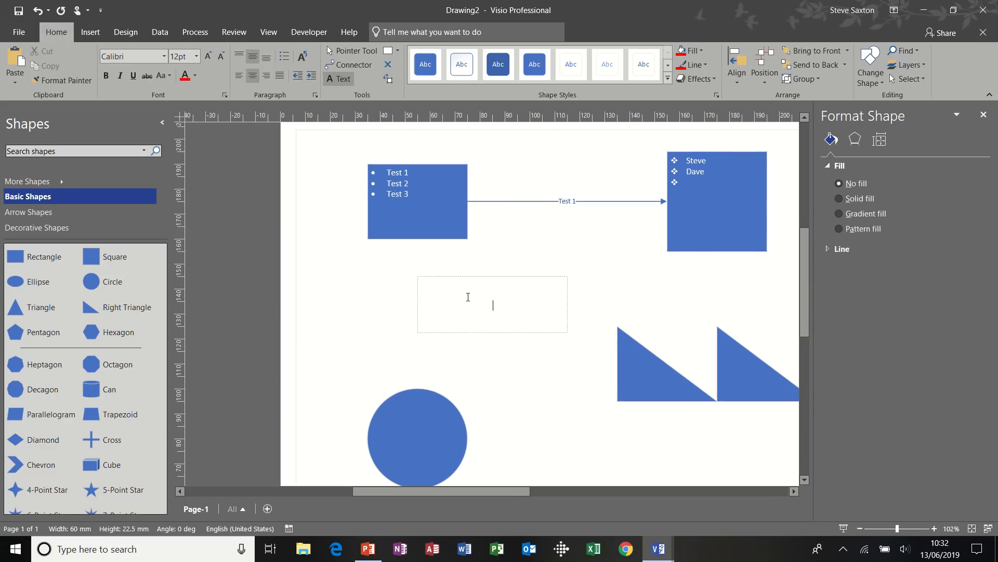
{"action": "type", "text": "Steve"}
{"action": "left_click", "coordinate": [355, 52]}
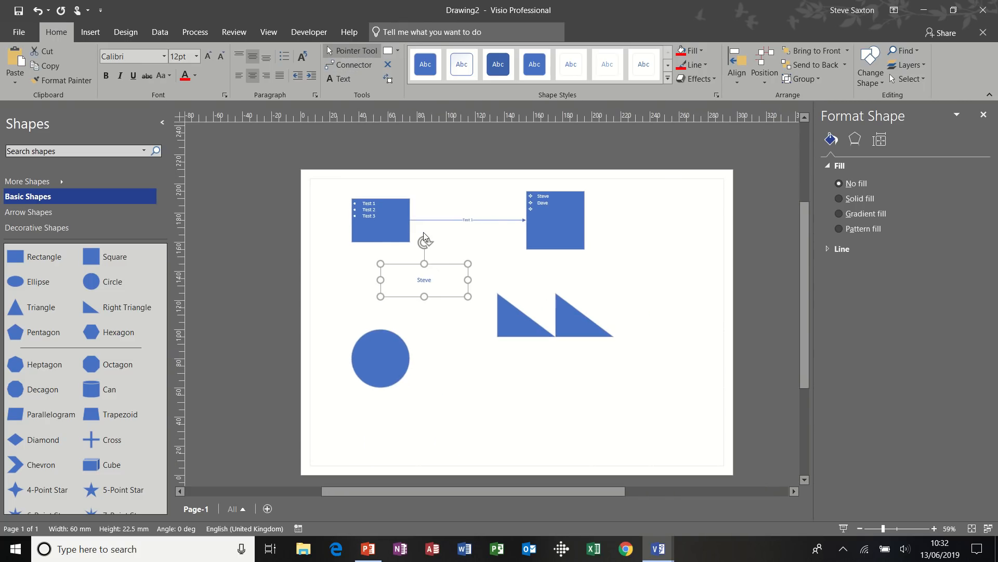
{"action": "left_click", "coordinate": [450, 333]}
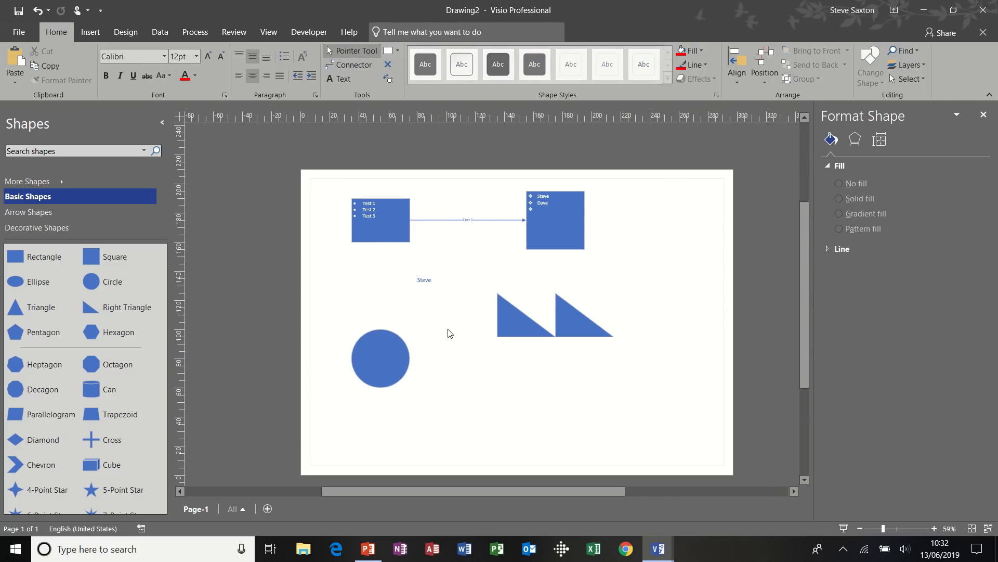
- Fill the text box above the circle with a light orange theme color
{"action": "left_click", "coordinate": [422, 282]}
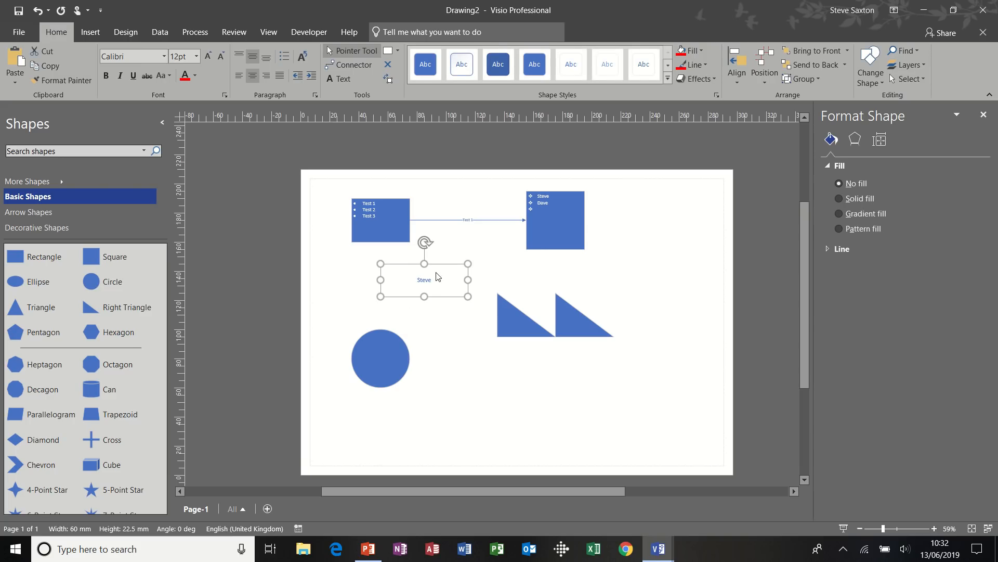
{"action": "left_click", "coordinate": [693, 52]}
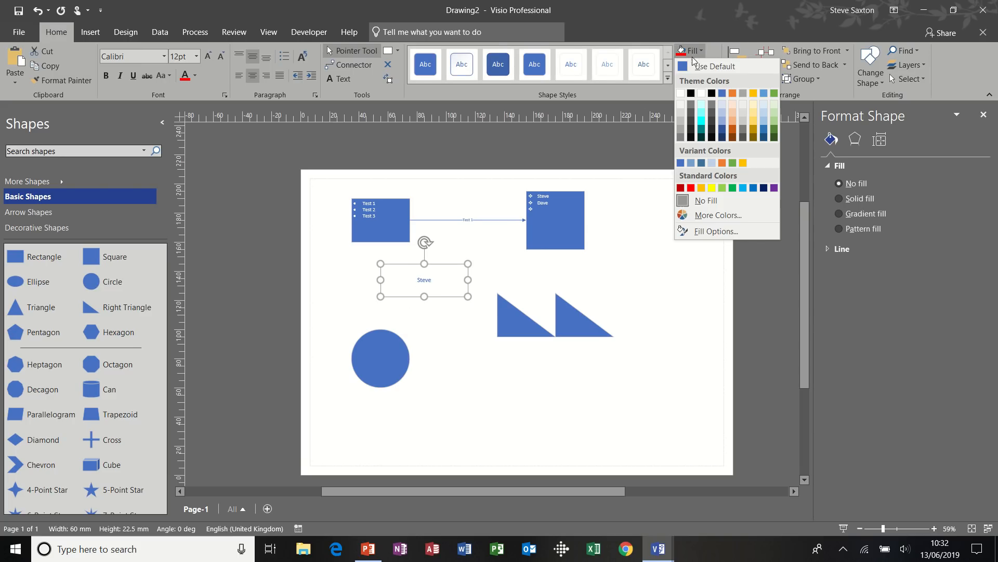
{"action": "left_click", "coordinate": [732, 124]}
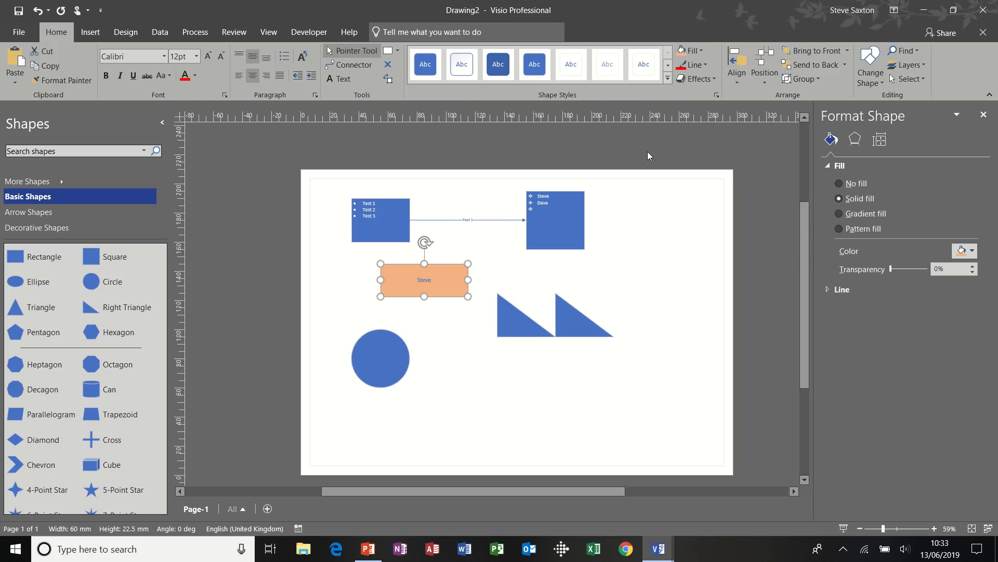
- Give the orange text box a red outline with a 3 pt weight and a long-dash pattern
{"action": "left_click", "coordinate": [705, 68]}
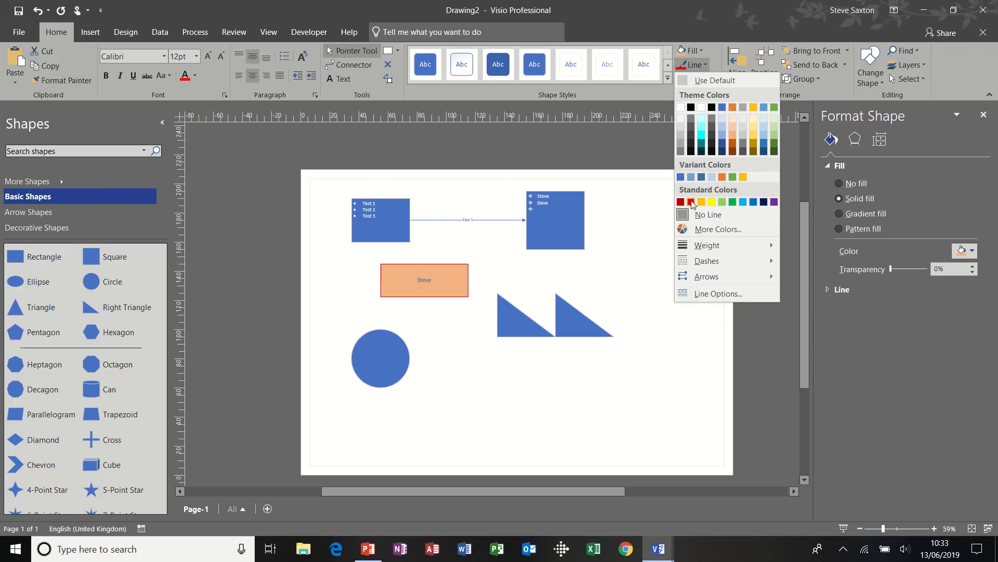
{"action": "left_click", "coordinate": [692, 202]}
{"action": "left_click", "coordinate": [705, 65]}
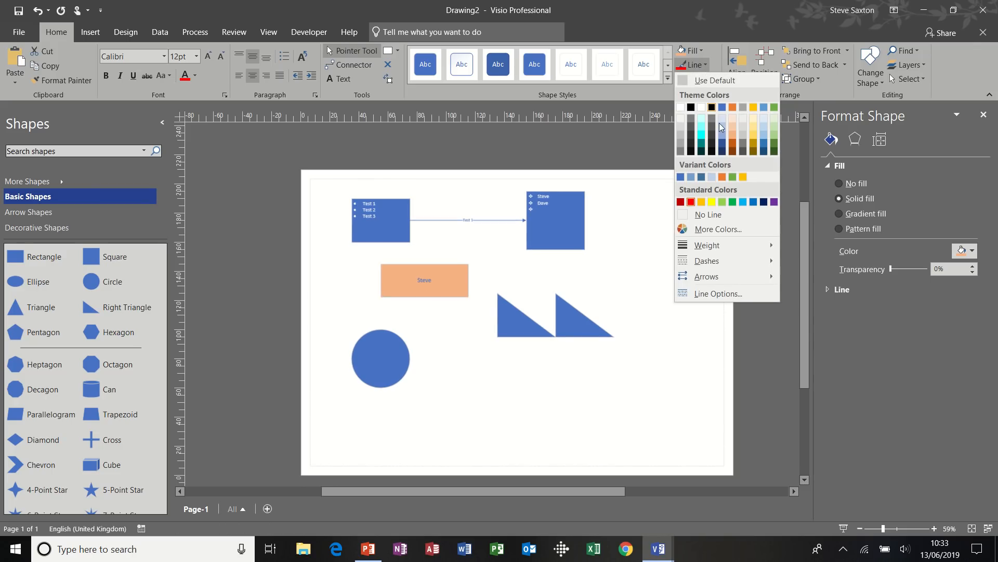
{"action": "mouse_move", "coordinate": [720, 242]}
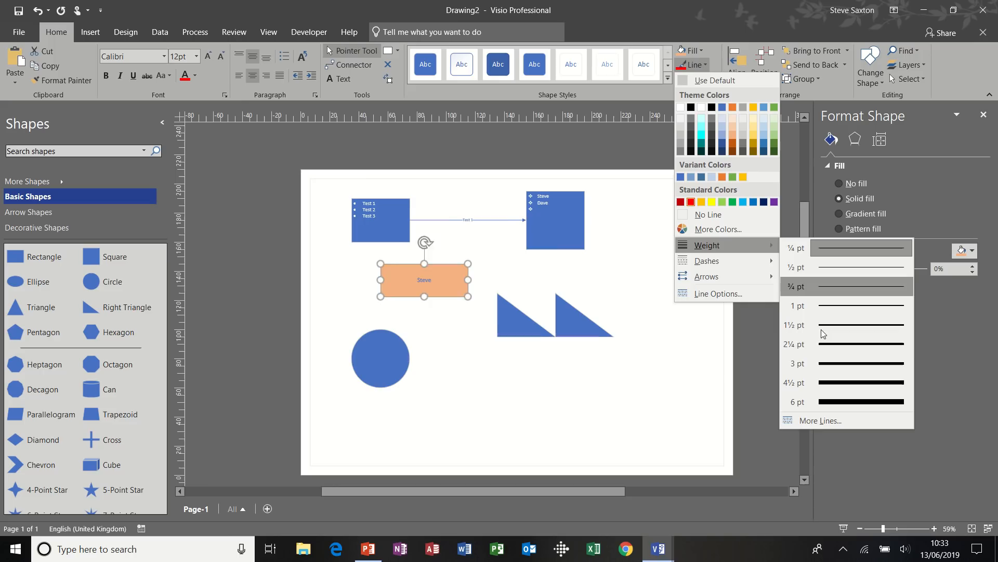
{"action": "left_click", "coordinate": [834, 361]}
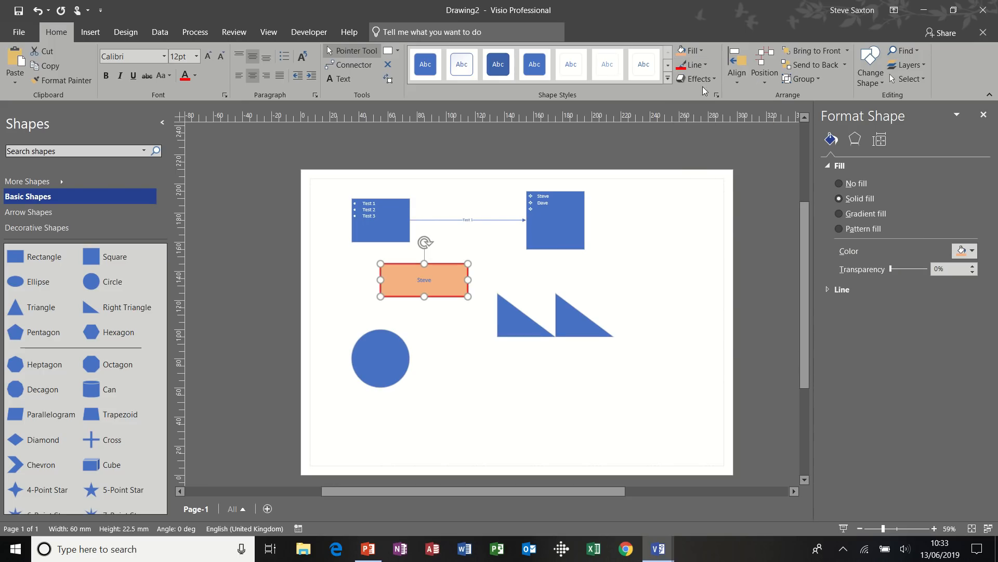
{"action": "left_click", "coordinate": [702, 68]}
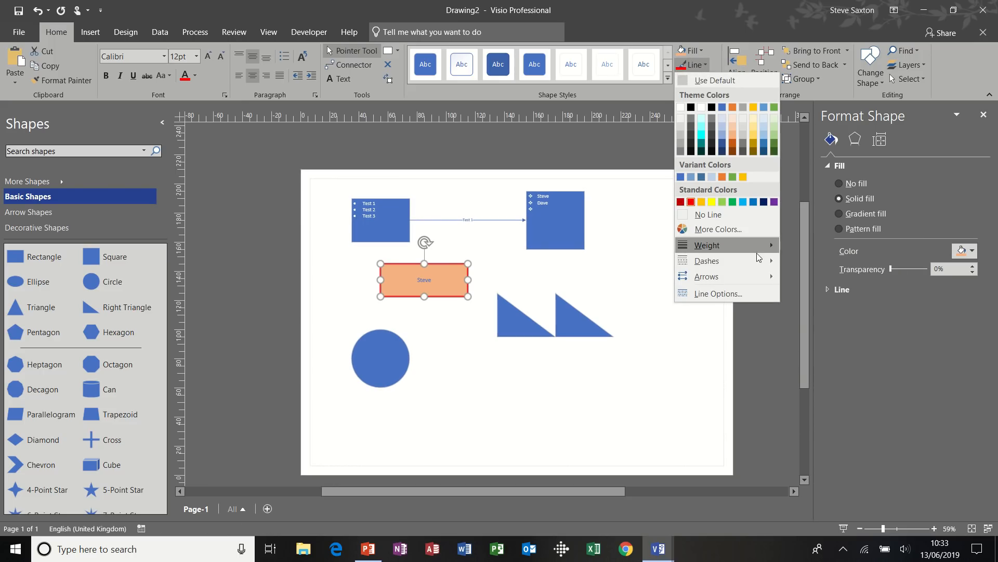
{"action": "mouse_move", "coordinate": [759, 262]}
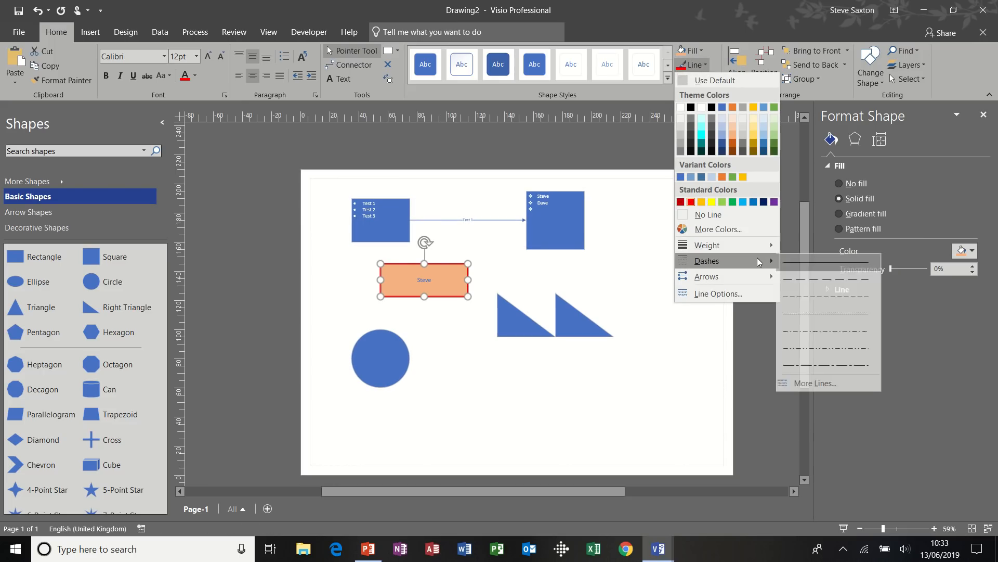
{"action": "left_click", "coordinate": [811, 297]}
- Move the orange text box so its left edge lines up with the bulleted rectangle above it
{"action": "mouse_move", "coordinate": [459, 278]}
{"action": "left_mouse_down"}
{"action": "mouse_move", "coordinate": [414, 281]}
{"action": "mouse_move", "coordinate": [451, 280]}
{"action": "left_mouse_up"}
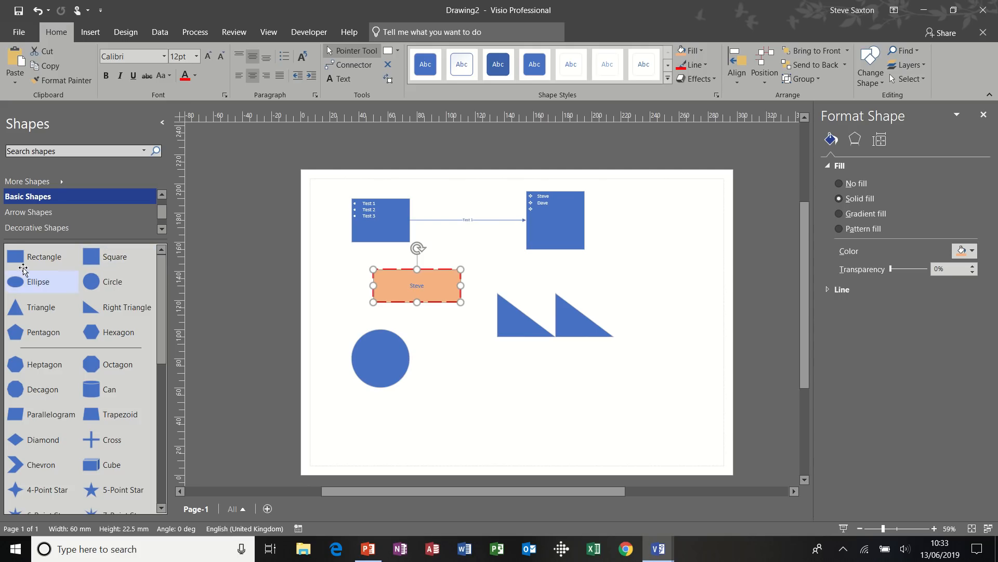
{"action": "left_click", "coordinate": [464, 373]}
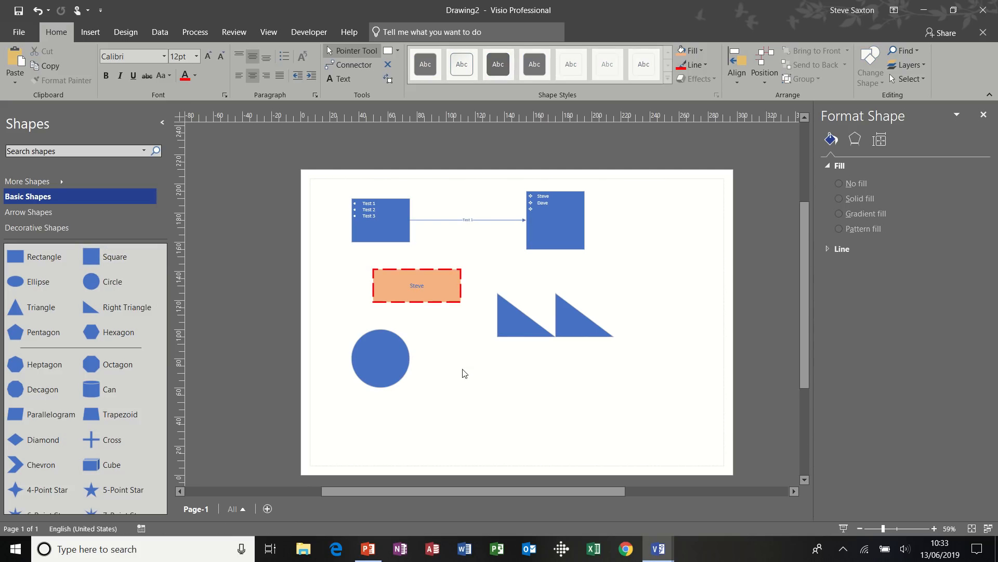
{"action": "left_click", "coordinate": [446, 286]}
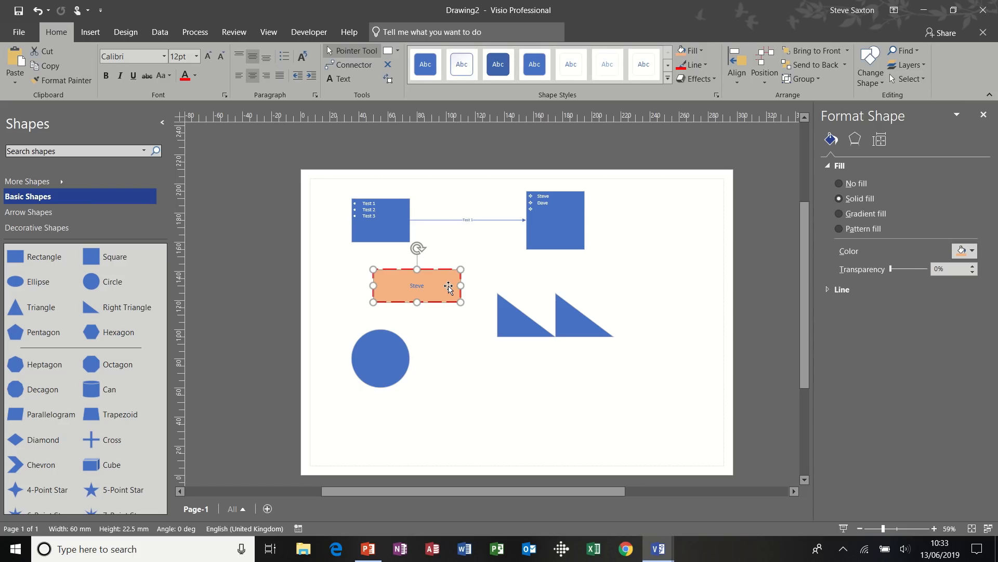
{"action": "left_click_drag", "start_coordinate": [448, 288], "coordinate": [425, 271]}
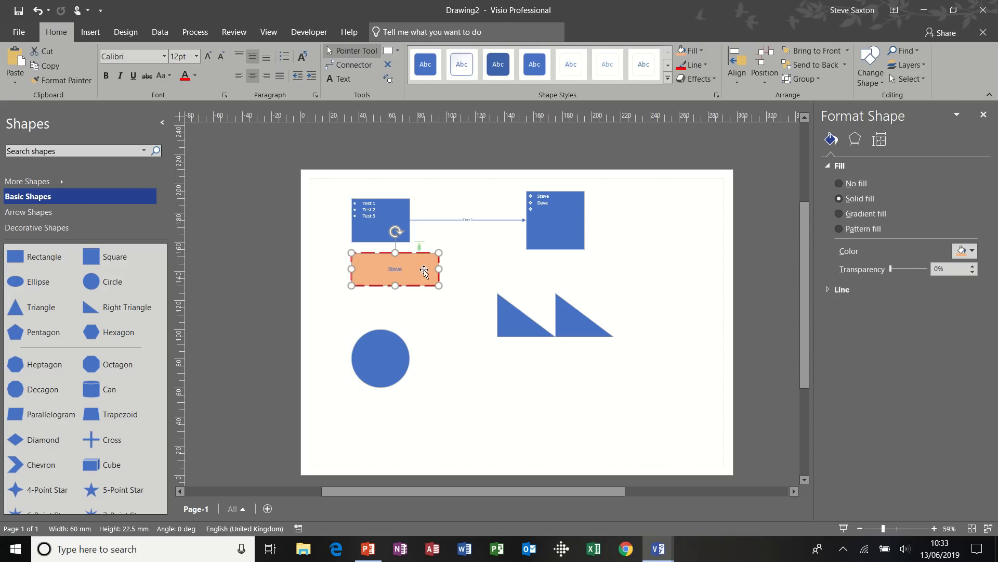
- Align the orange text box's text to its top-left corner
{"action": "left_click", "coordinate": [242, 56]}
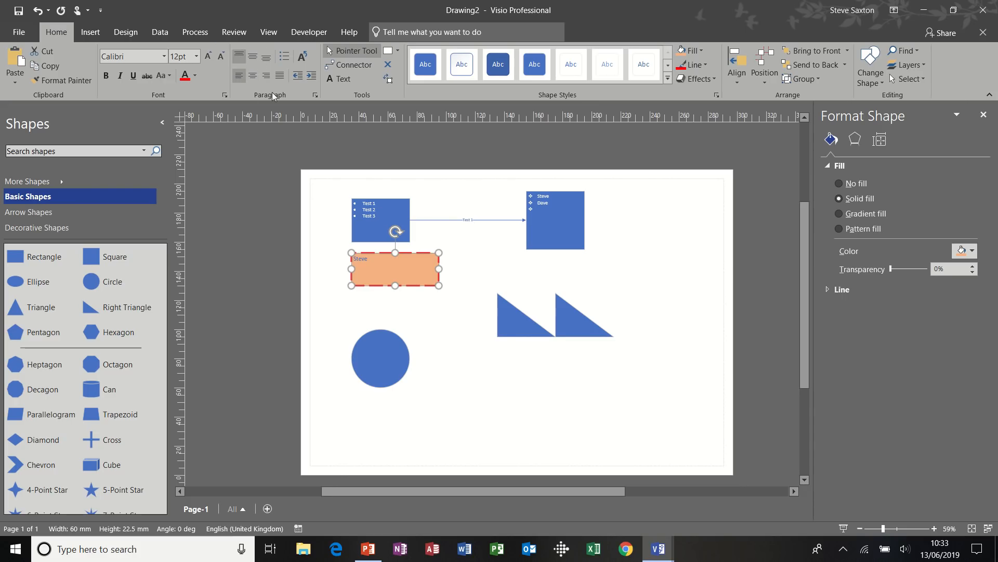
{"action": "left_click", "coordinate": [439, 307]}
{"action": "left_click", "coordinate": [412, 279]}
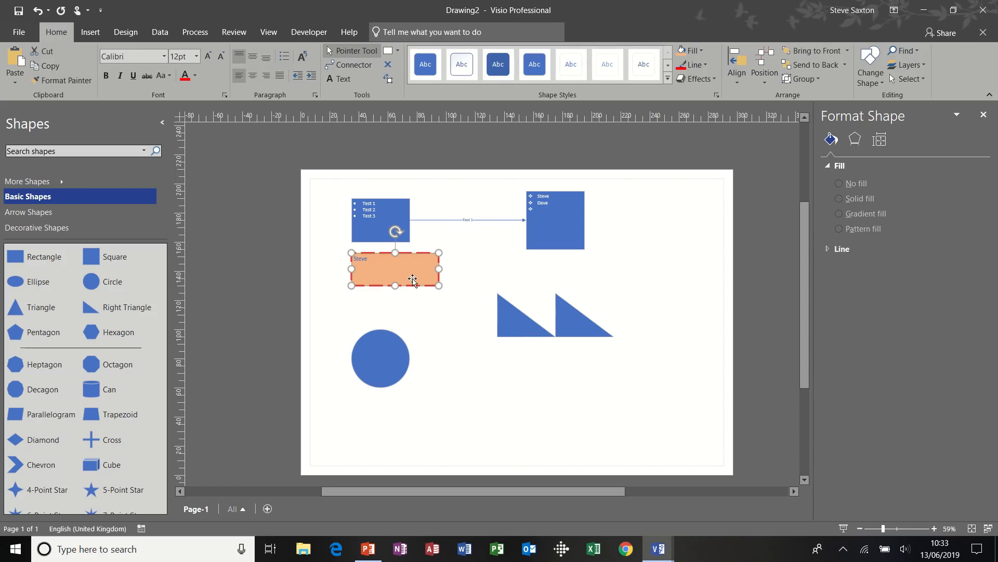
- Connect the left triangle's top corner to the right side of the orange text box and move the box slightly down
{"action": "left_click", "coordinate": [355, 65]}
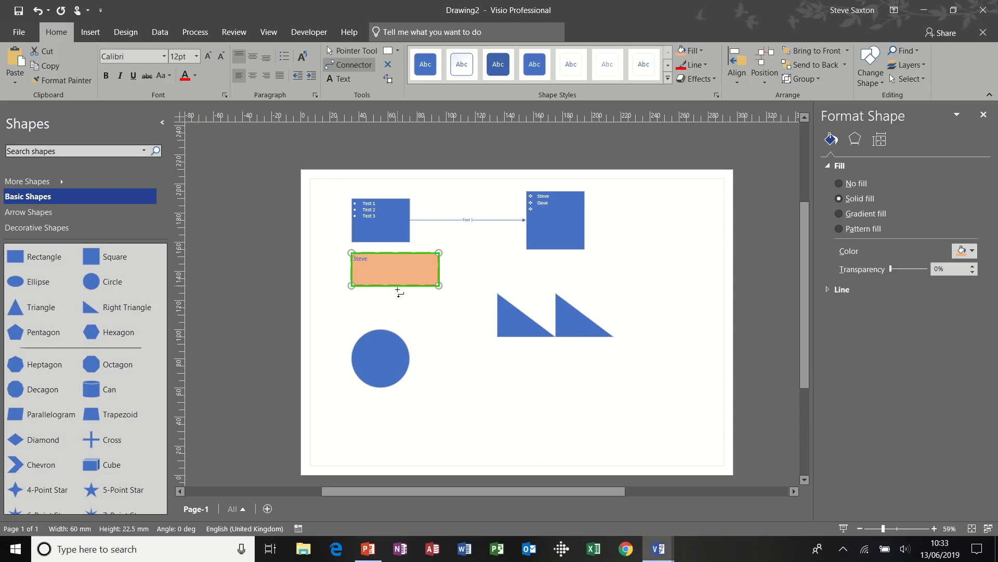
{"action": "left_click_drag", "start_coordinate": [397, 290], "coordinate": [498, 294]}
{"action": "left_click_drag", "start_coordinate": [435, 272], "coordinate": [436, 271]}
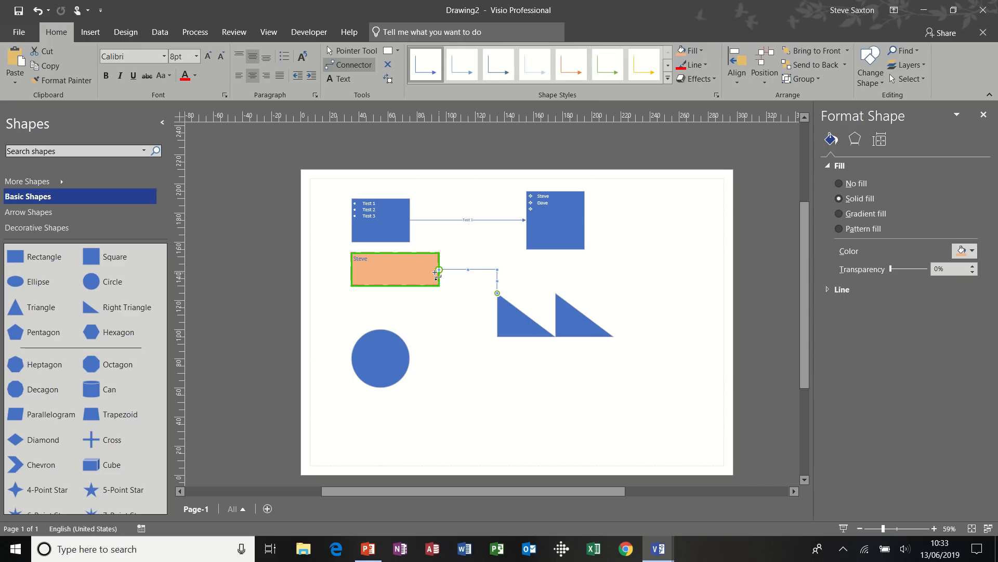
{"action": "left_click", "coordinate": [352, 54]}
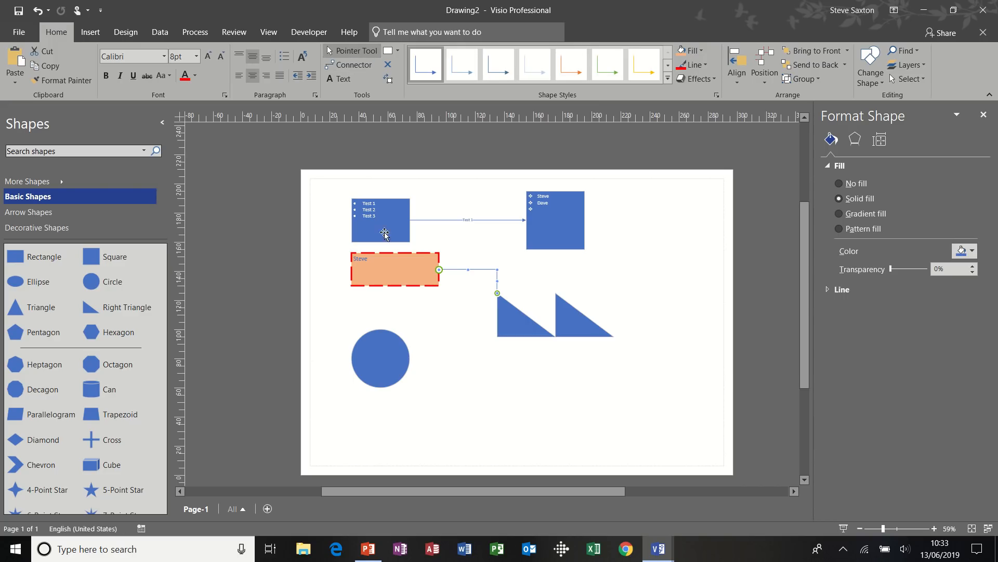
{"action": "left_click_drag", "start_coordinate": [391, 270], "coordinate": [409, 294]}
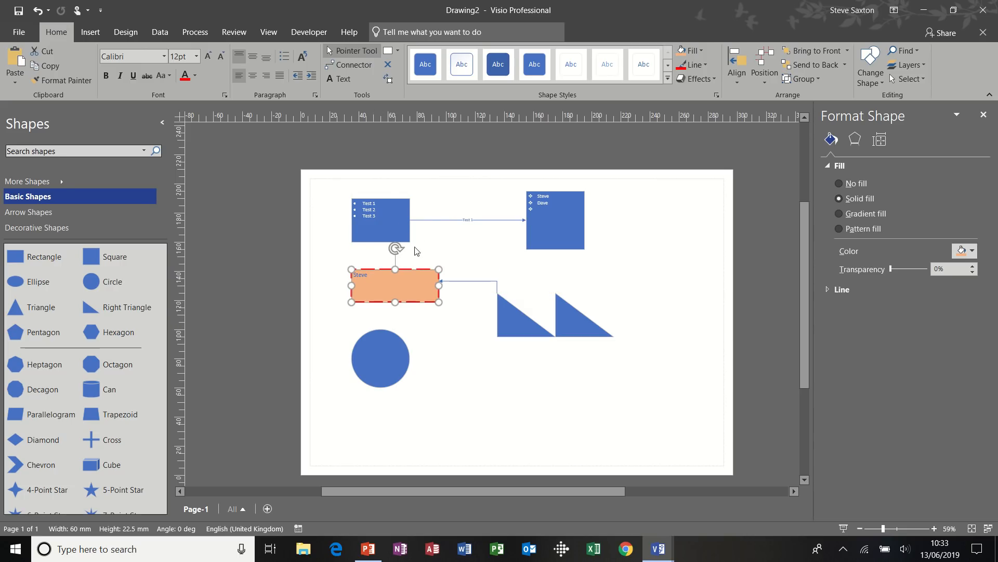
- Reattach the arrow end of the labelled connector from the square's left side to its bottom midpoint
{"action": "left_click", "coordinate": [398, 225]}
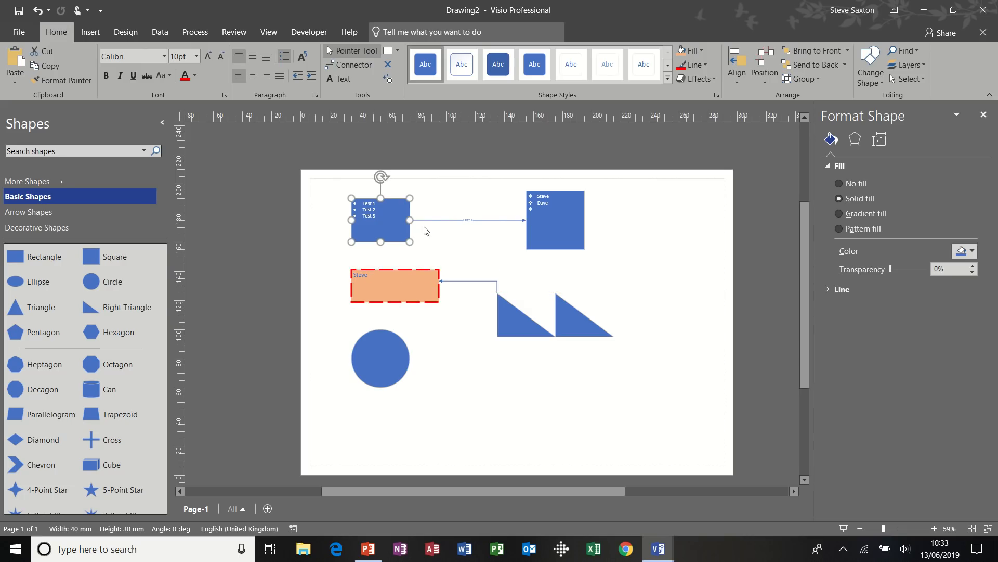
{"action": "left_click", "coordinate": [526, 220]}
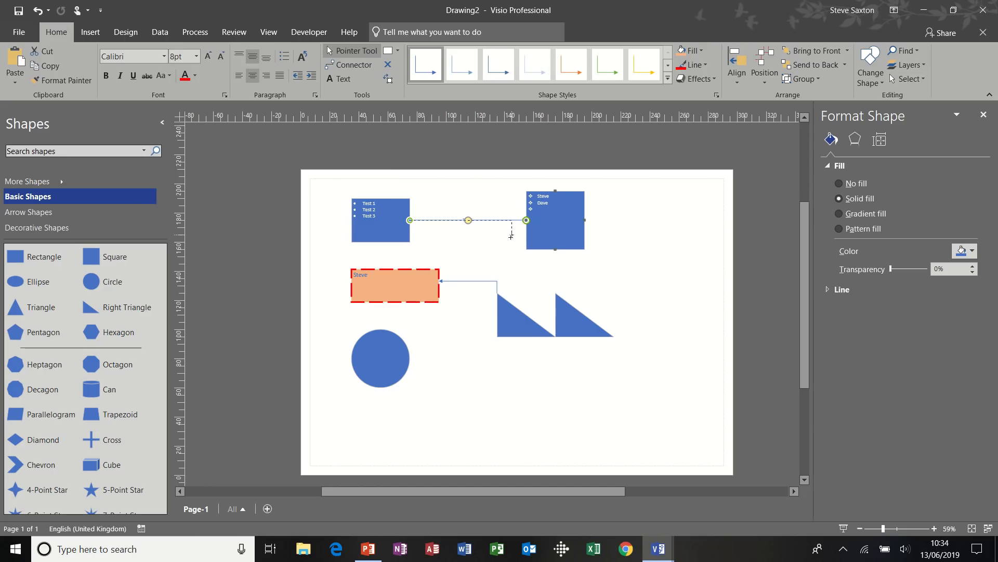
{"action": "left_click_drag", "start_coordinate": [547, 255], "coordinate": [555, 250]}
{"action": "left_click", "coordinate": [391, 169]}
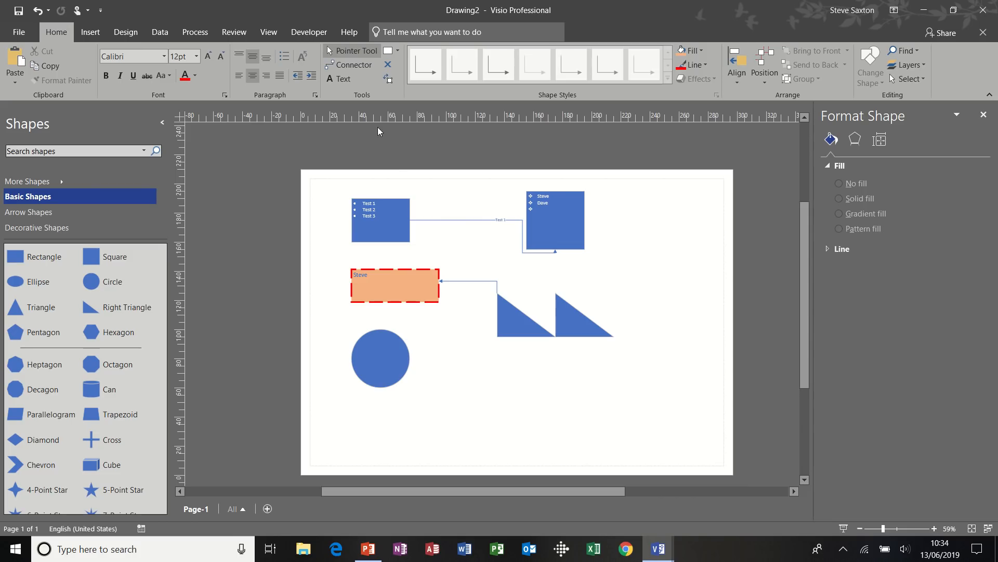
- Draw a rectangle about 85 mm by 30 mm below the triangles
{"action": "left_click", "coordinate": [398, 50]}
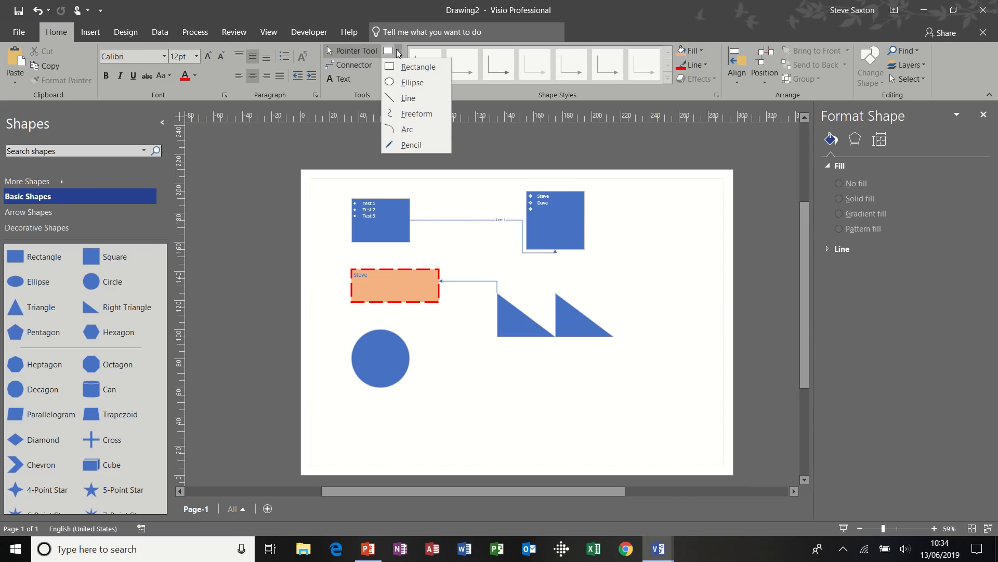
{"action": "left_click", "coordinate": [401, 66]}
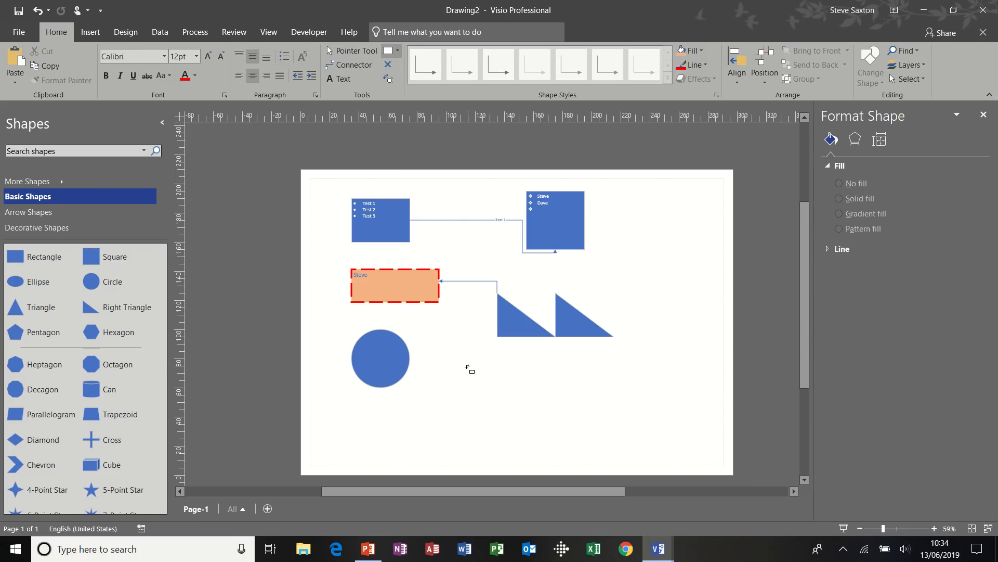
{"action": "left_click_drag", "start_coordinate": [460, 366], "coordinate": [584, 409]}
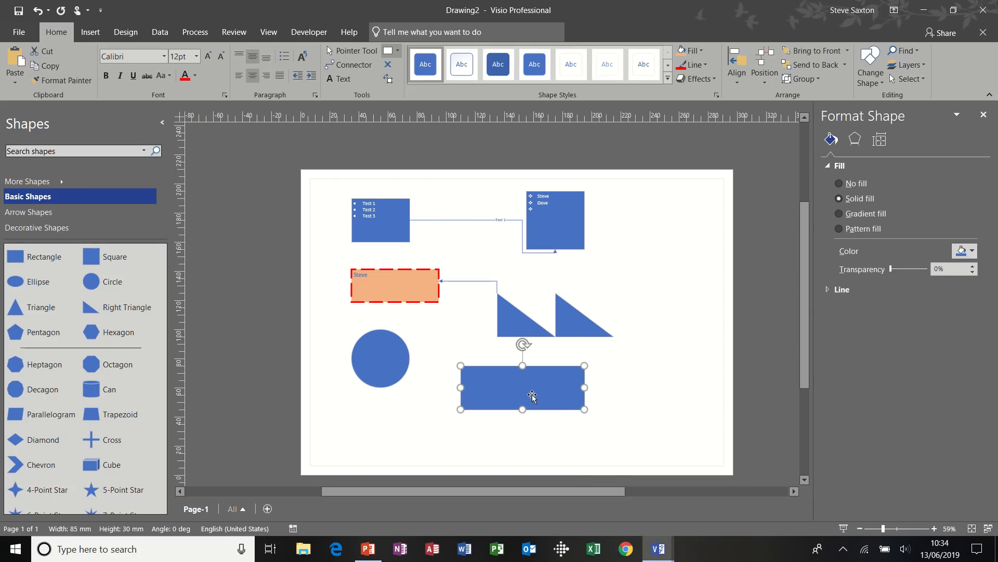
- Add a connector from the circle's right side to the top midpoint of the new rectangle
{"action": "left_click", "coordinate": [399, 359]}
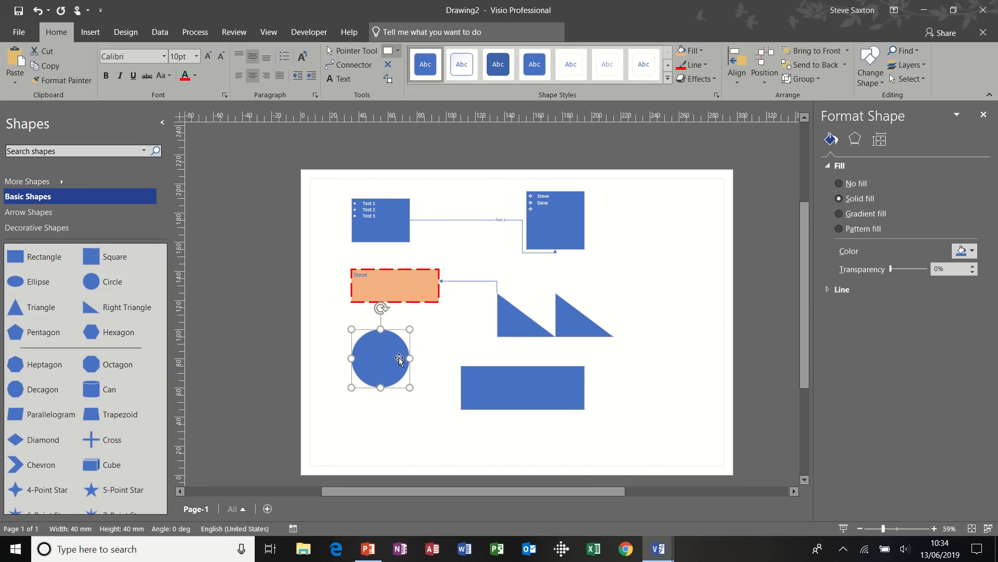
{"action": "left_click", "coordinate": [347, 51]}
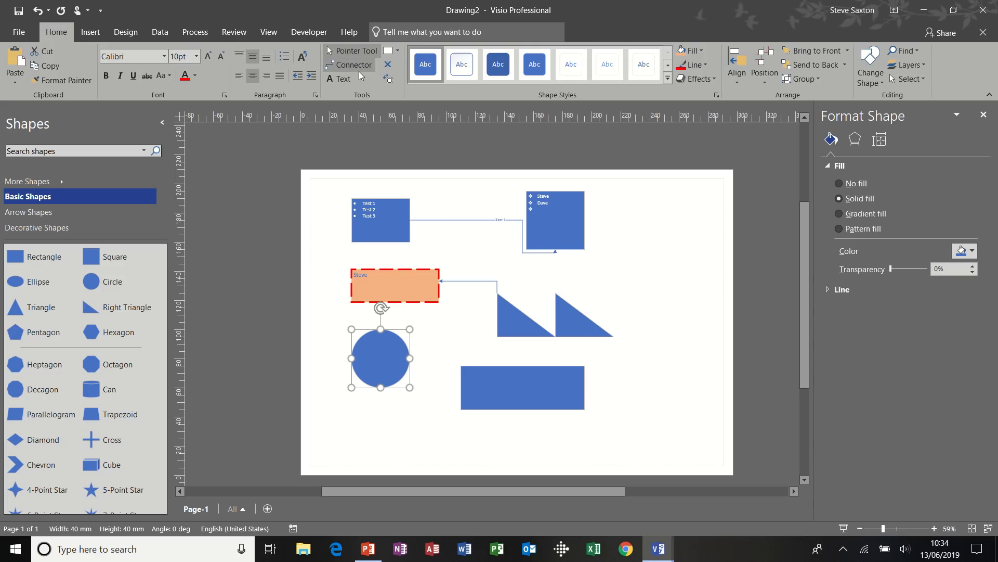
{"action": "left_click", "coordinate": [359, 68]}
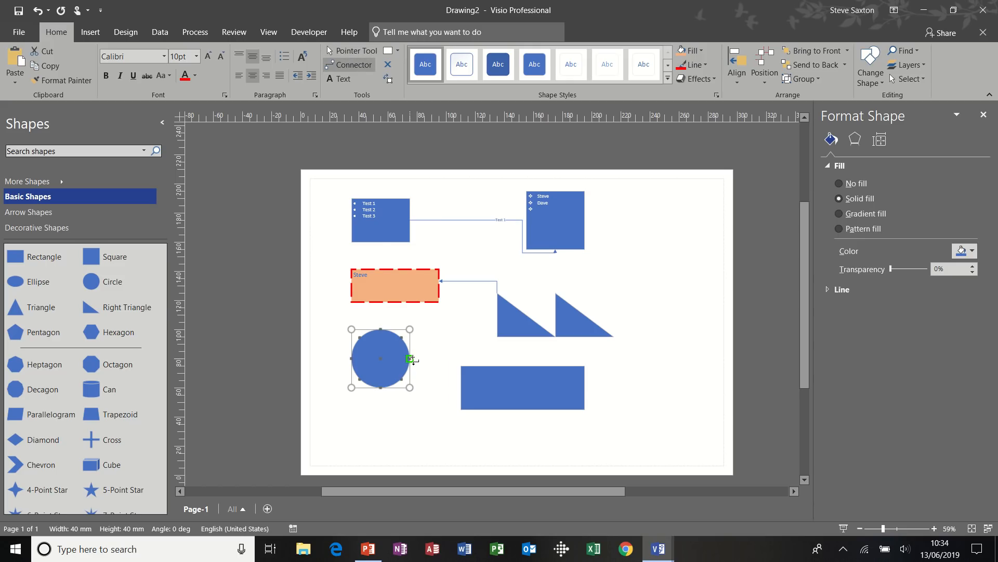
{"action": "left_click_drag", "start_coordinate": [414, 359], "coordinate": [523, 365]}
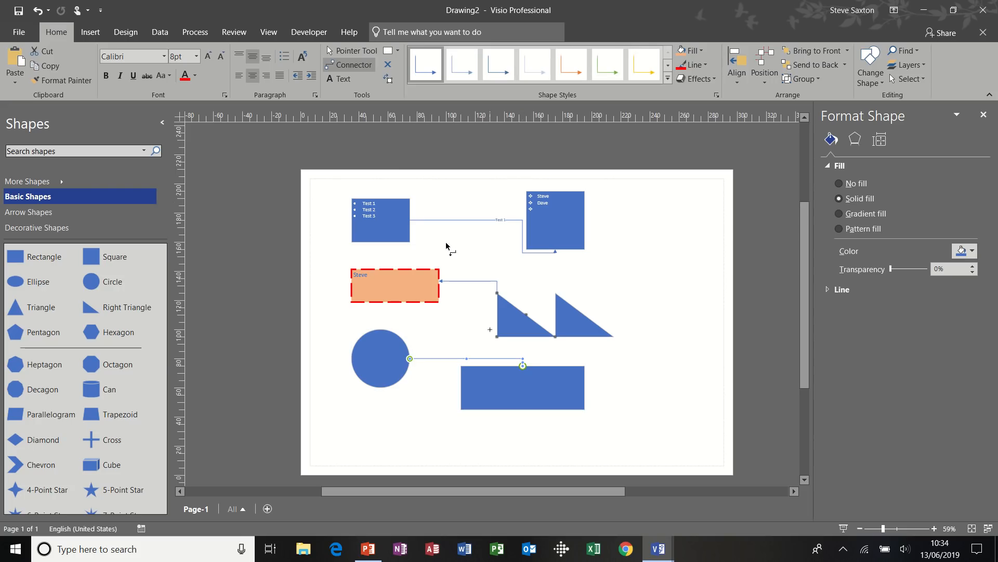
- Move the large rectangle below the triangles around, leaving it slightly lower and further left than it was drawn
{"action": "left_click", "coordinate": [344, 52]}
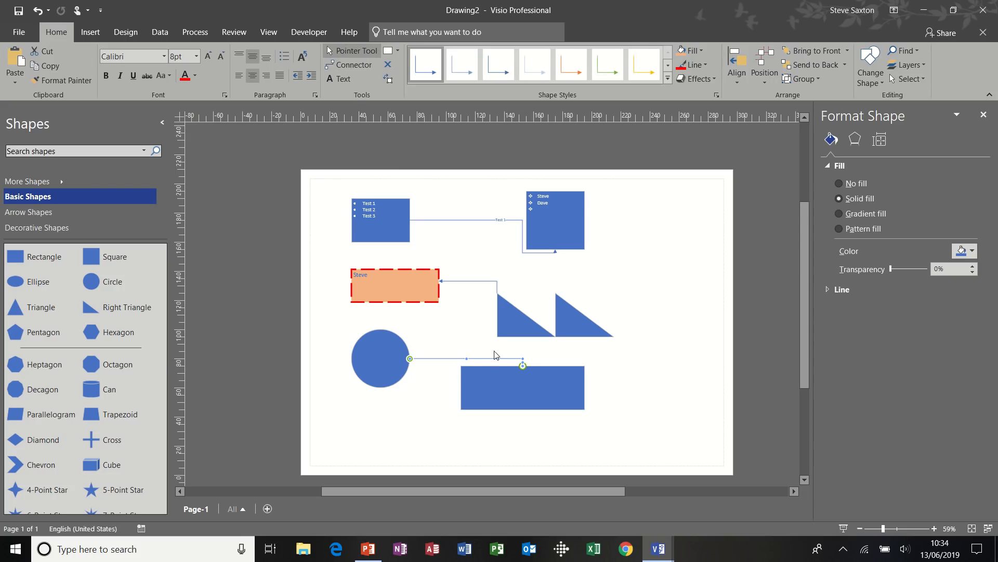
{"action": "left_click_drag", "start_coordinate": [513, 384], "coordinate": [557, 401]}
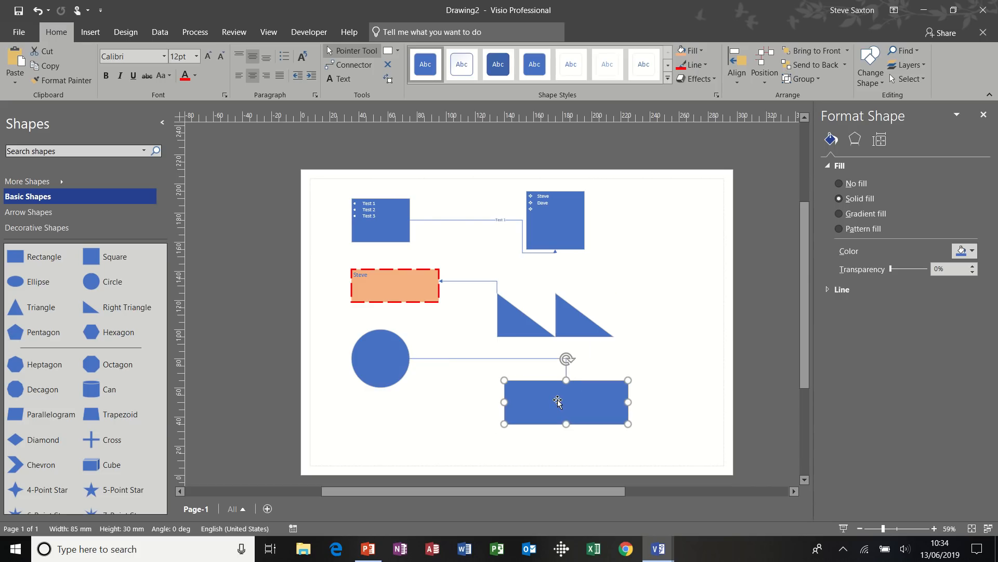
{"action": "left_click", "coordinate": [483, 373]}
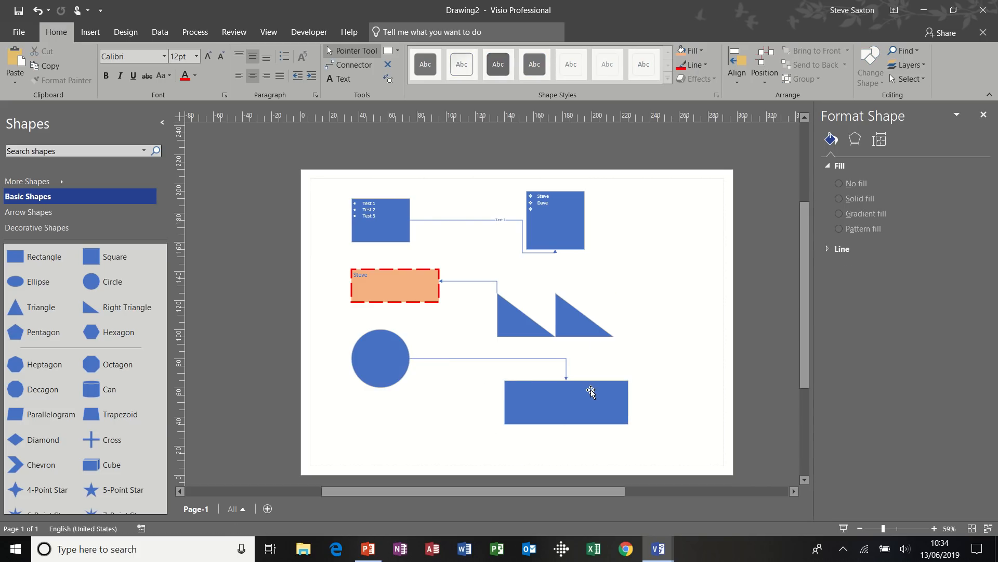
{"action": "left_click_drag", "start_coordinate": [556, 394], "coordinate": [500, 394]}
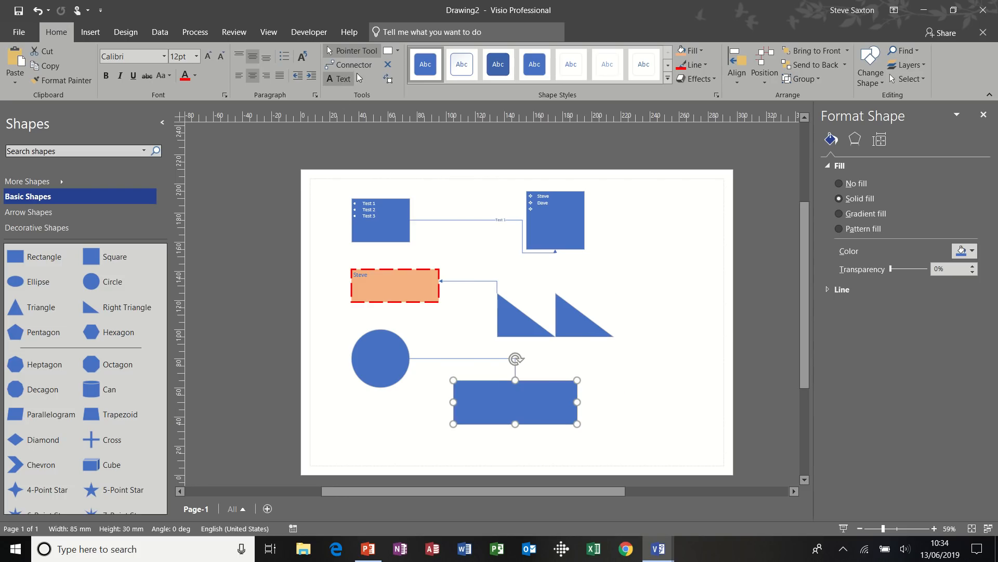
- Add four connection points spaced along the top edge of the large rectangle
{"action": "left_click", "coordinate": [389, 65]}
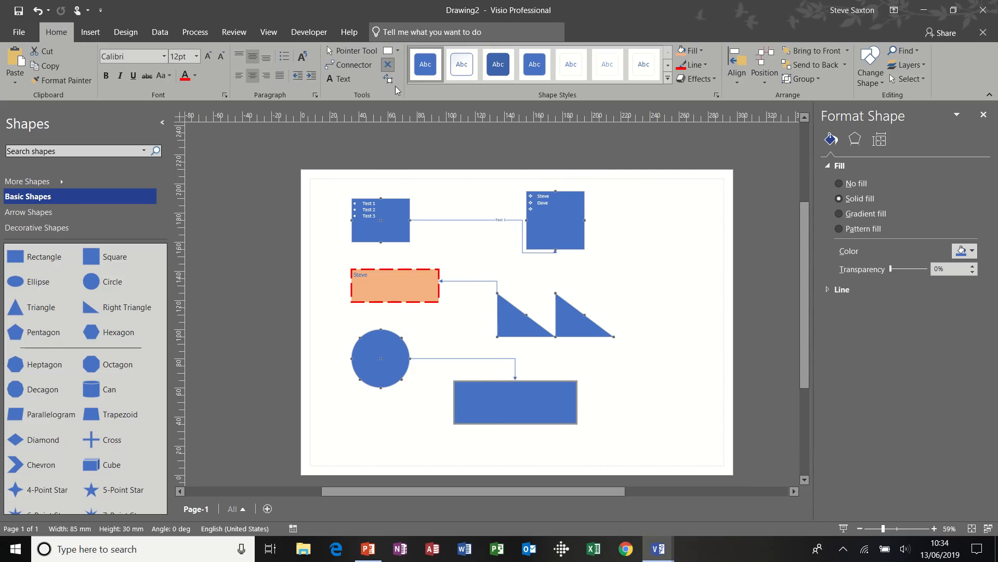
{"action": "left_click", "coordinate": [479, 381], "text": "ctrl"}
{"action": "left_click", "coordinate": [497, 381], "text": "ctrl"}
{"action": "left_click", "coordinate": [522, 382], "text": "ctrl"}
{"action": "left_click", "coordinate": [540, 381], "text": "ctrl"}
- Connect the left triangle's two bottom corners and the right triangle's bottom-right corner to separate connection points on the large rectangle's top edge
{"action": "left_click", "coordinate": [354, 64]}
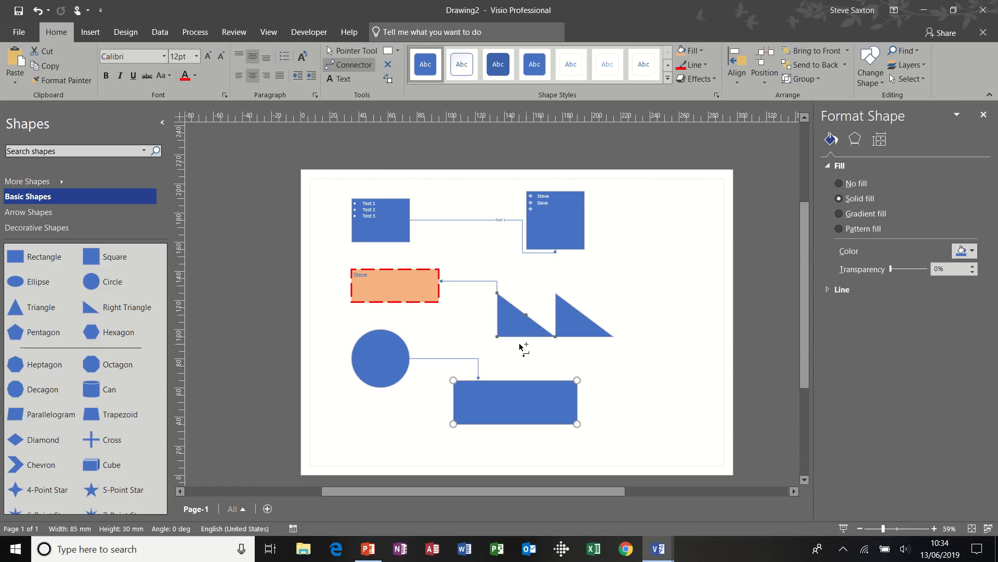
{"action": "left_click_drag", "start_coordinate": [498, 337], "coordinate": [498, 380]}
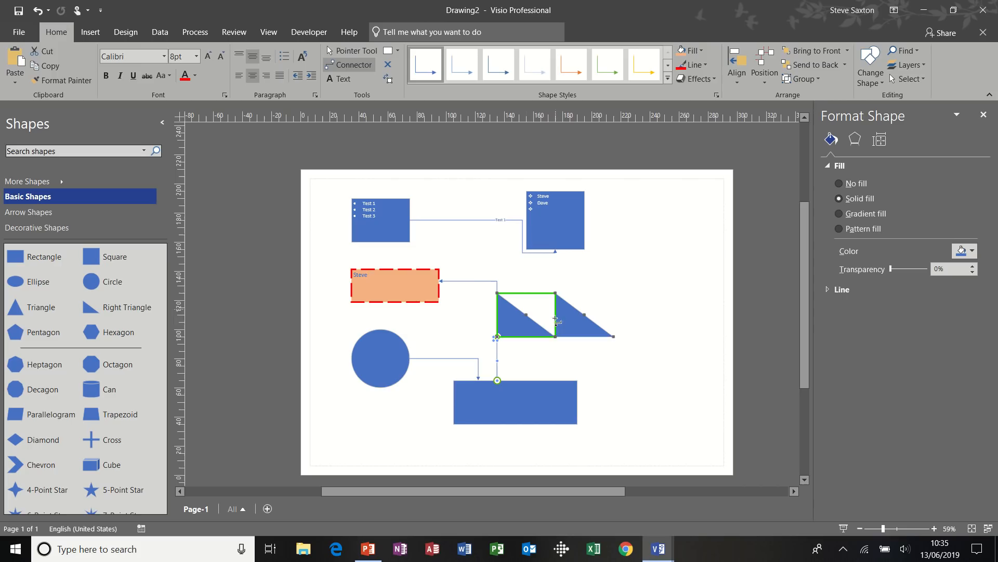
{"action": "left_click_drag", "start_coordinate": [555, 336], "coordinate": [522, 380]}
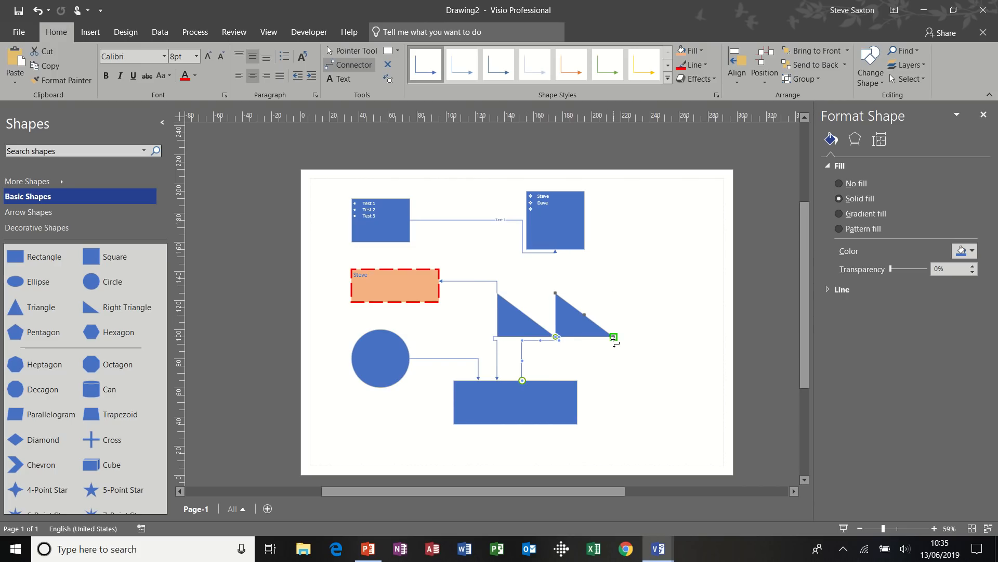
{"action": "left_click_drag", "start_coordinate": [614, 338], "coordinate": [543, 380]}
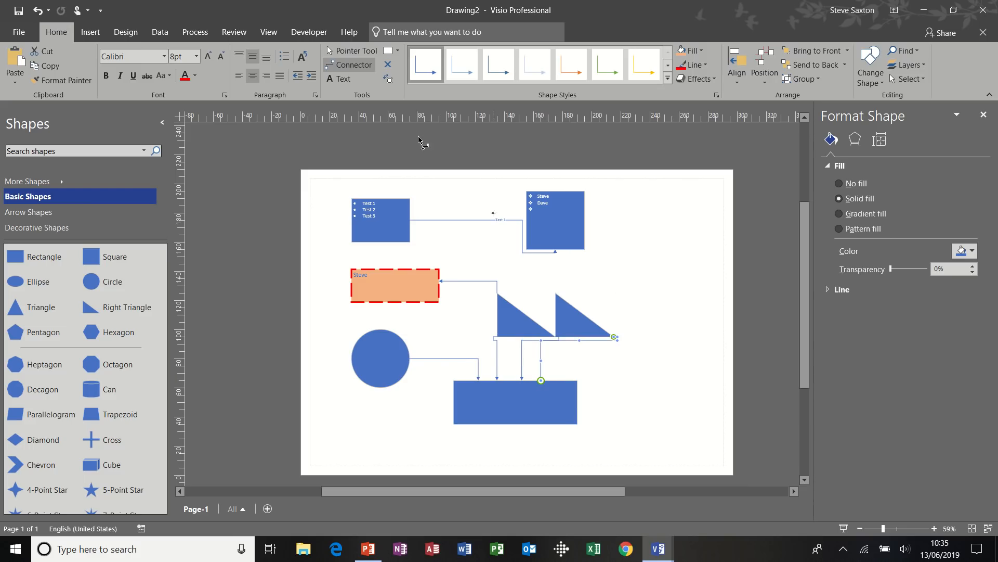
- Flip the second right triangle horizontally so that it mirrors the triangle beside it
{"action": "left_click", "coordinate": [359, 54]}
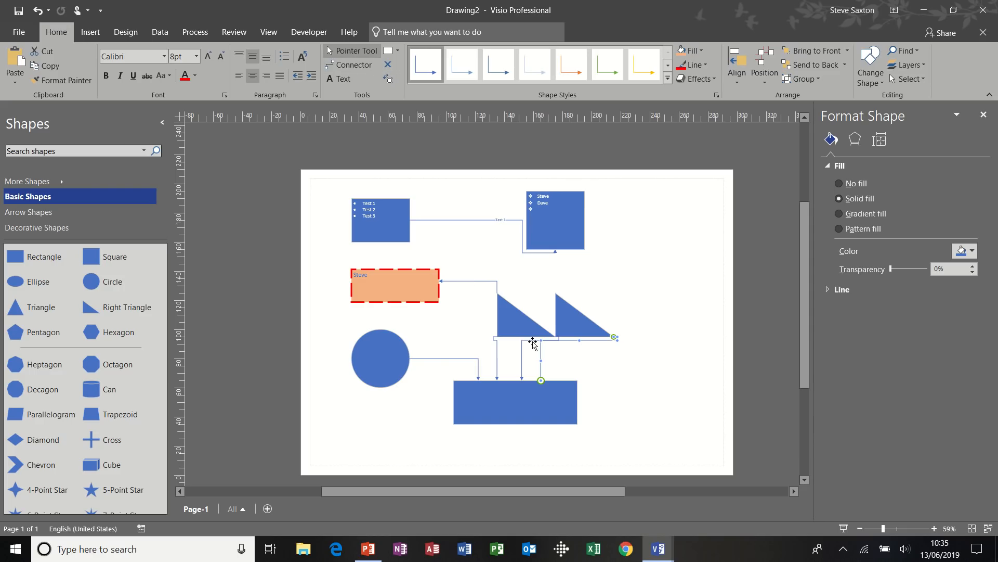
{"action": "left_click", "coordinate": [529, 324]}
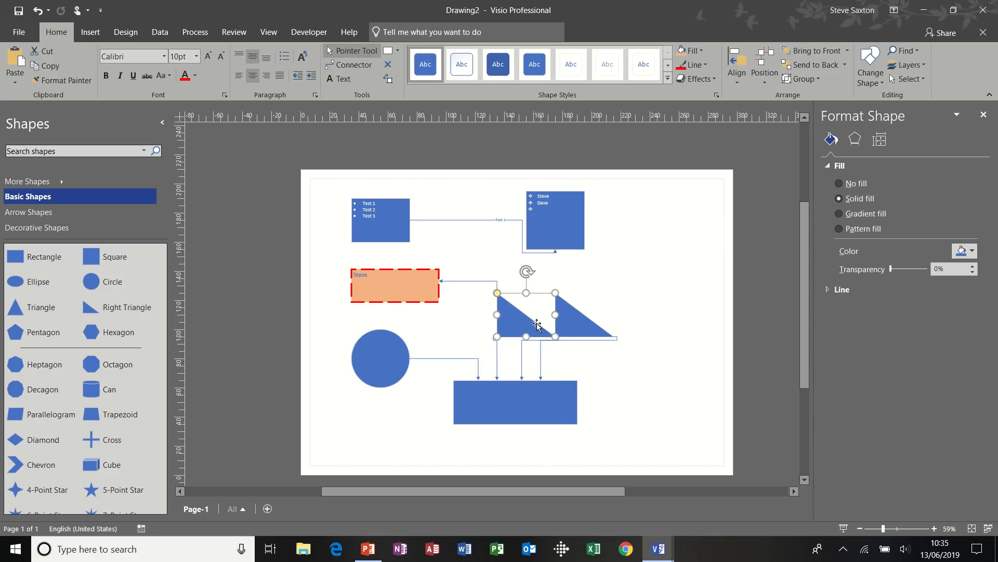
{"action": "left_click", "coordinate": [582, 325]}
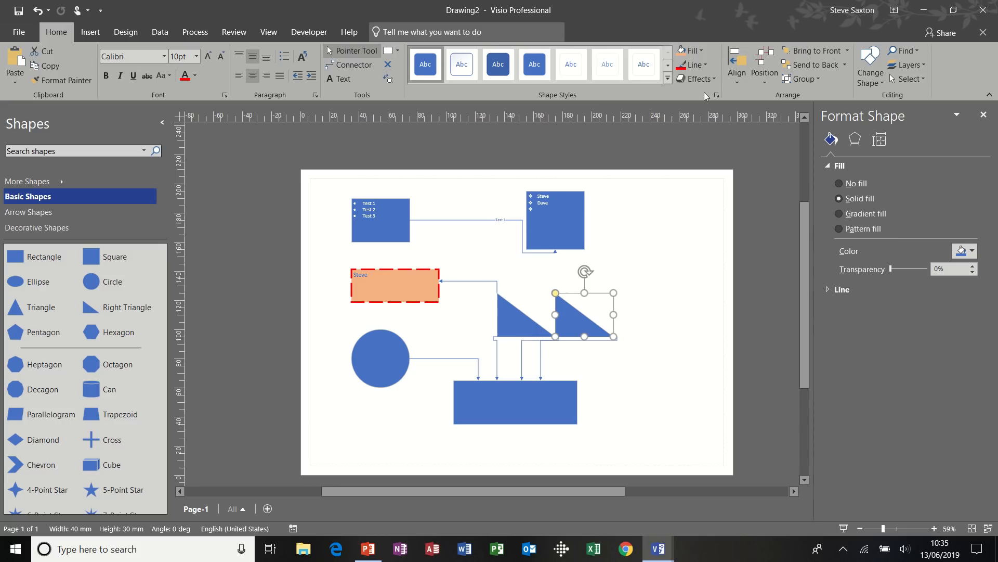
{"action": "left_click", "coordinate": [763, 79]}
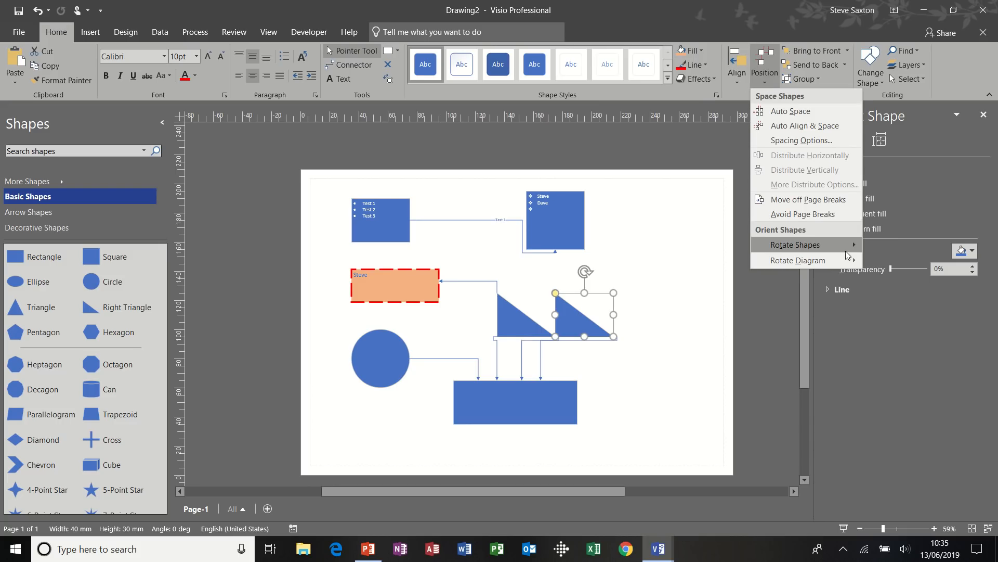
{"action": "mouse_move", "coordinate": [847, 248]}
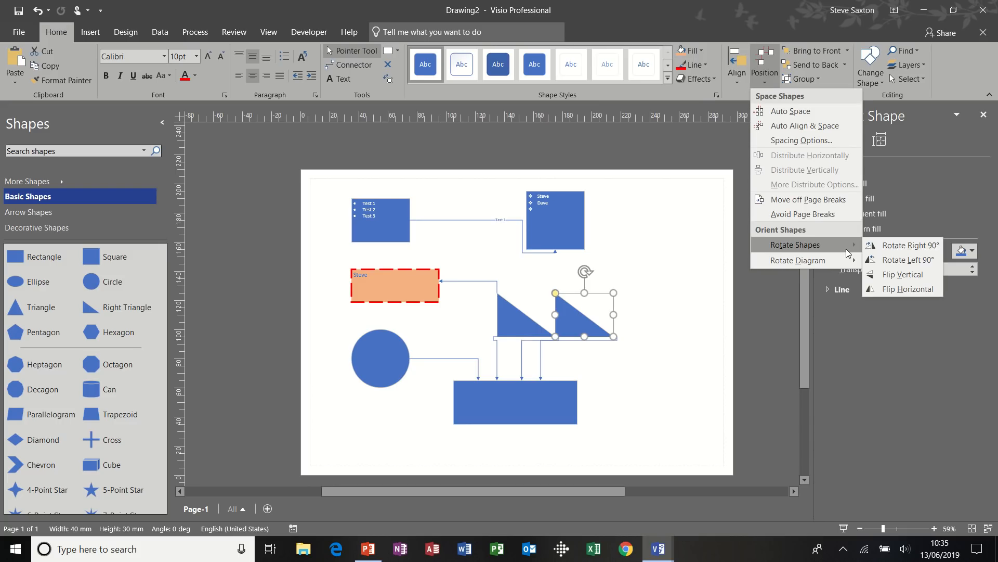
{"action": "left_click", "coordinate": [905, 289]}
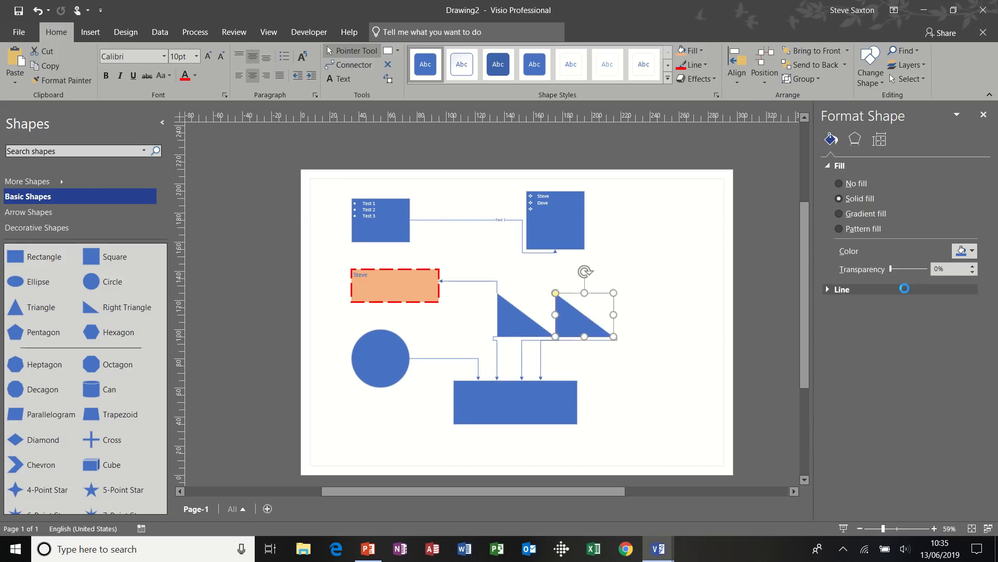
- Group the two right triangles and move the group slightly up and to the right
{"action": "left_click", "coordinate": [530, 331]}
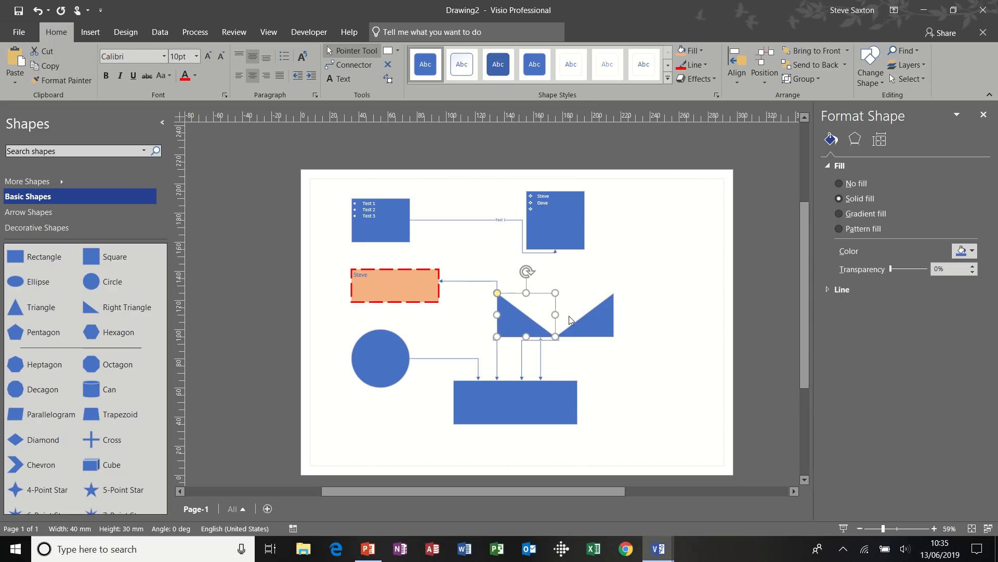
{"action": "left_click", "coordinate": [593, 317]}
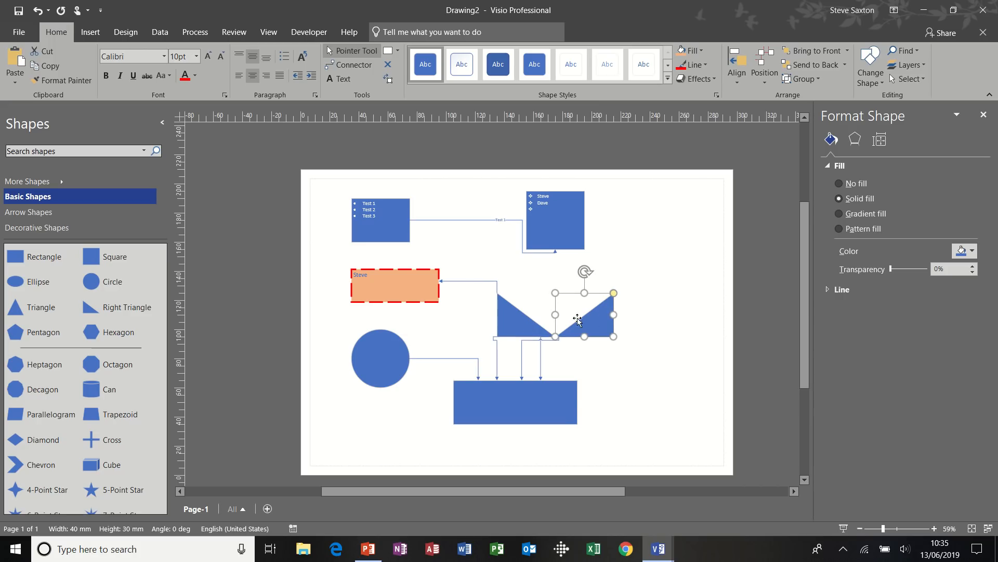
{"action": "left_click", "coordinate": [516, 318], "text": "shift"}
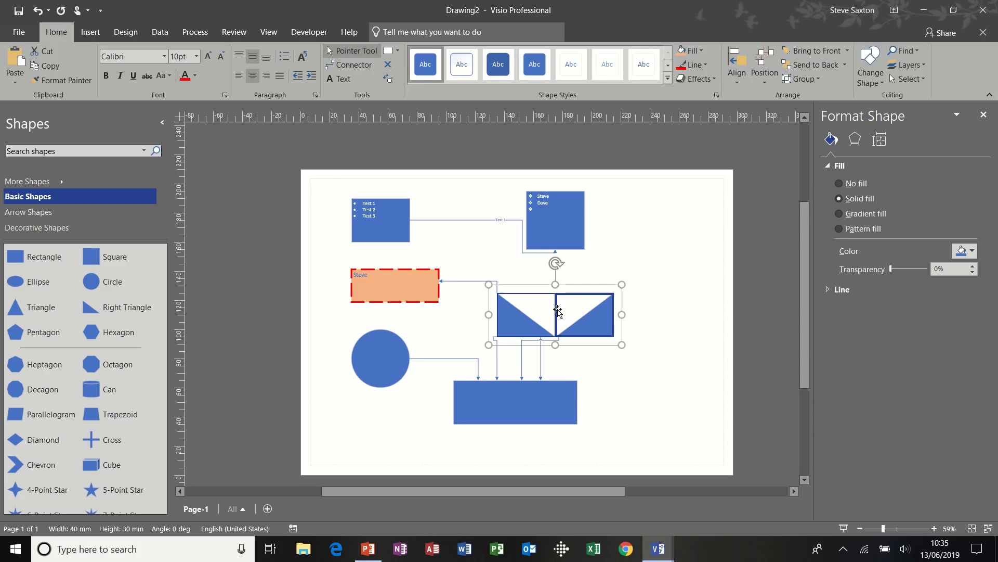
{"action": "left_click", "coordinate": [804, 80]}
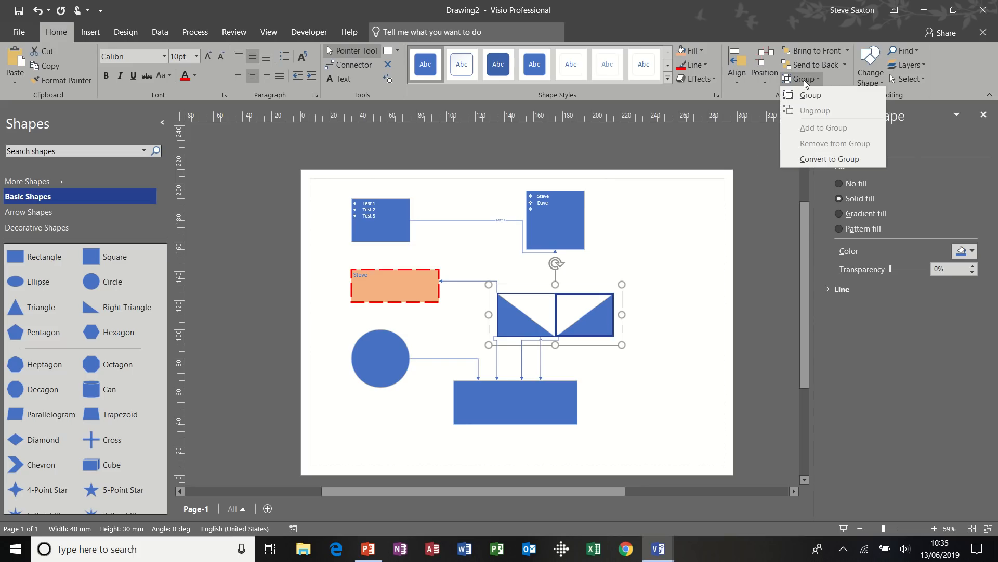
{"action": "left_click", "coordinate": [803, 90]}
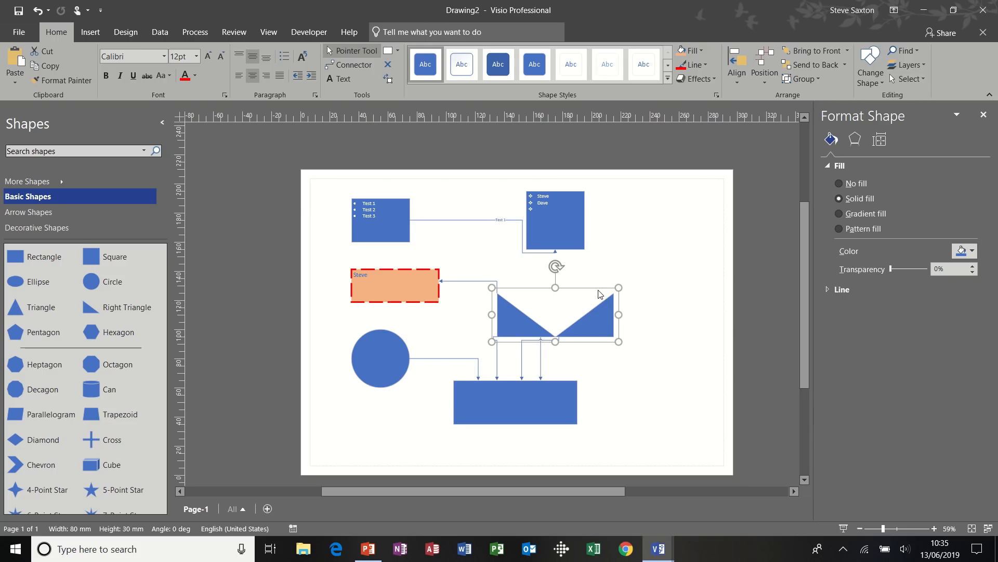
{"action": "left_click_drag", "start_coordinate": [602, 305], "coordinate": [631, 295]}
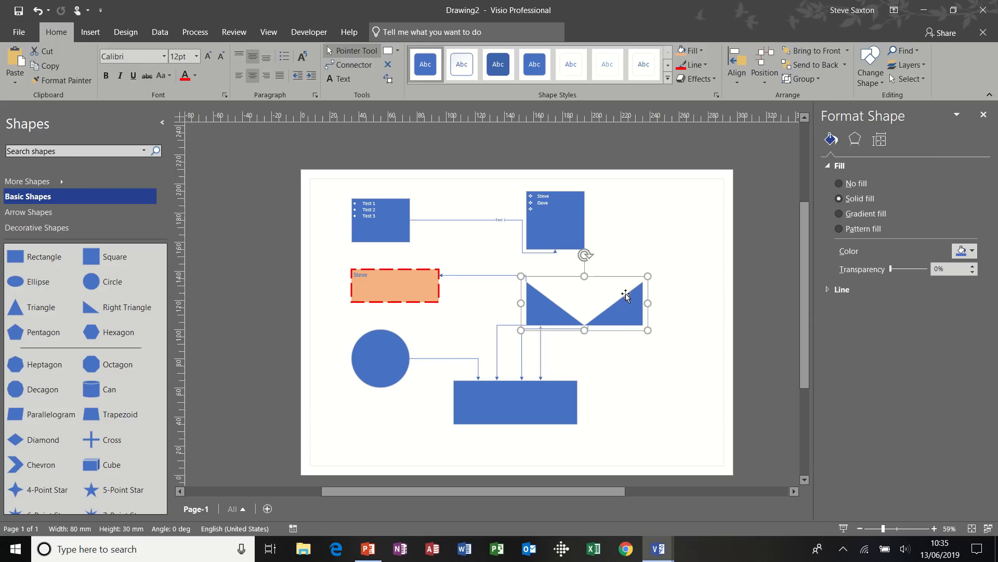
- Fill the grouped triangles with the darker green theme color and deselect the group
{"action": "left_click", "coordinate": [692, 52]}
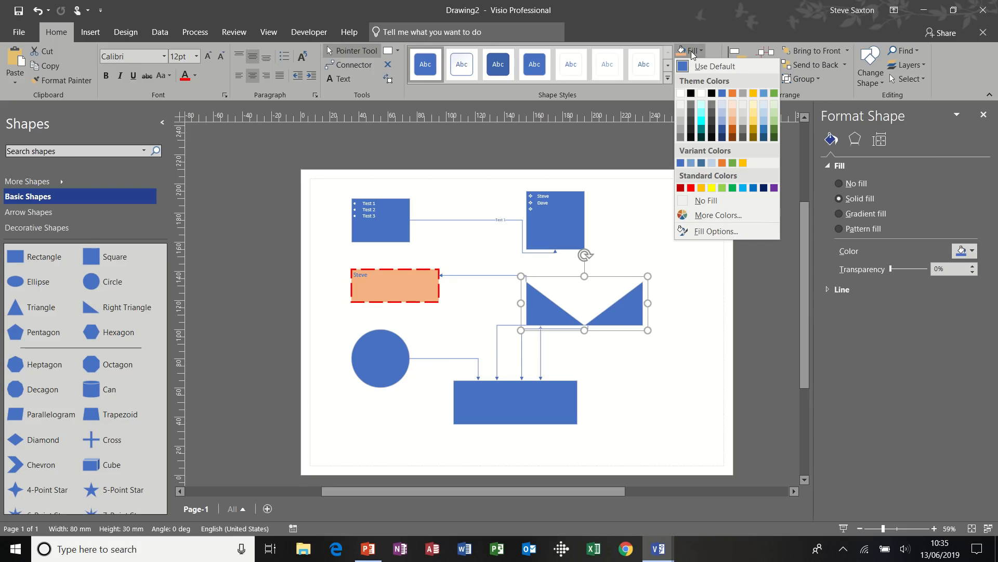
{"action": "left_click", "coordinate": [771, 130]}
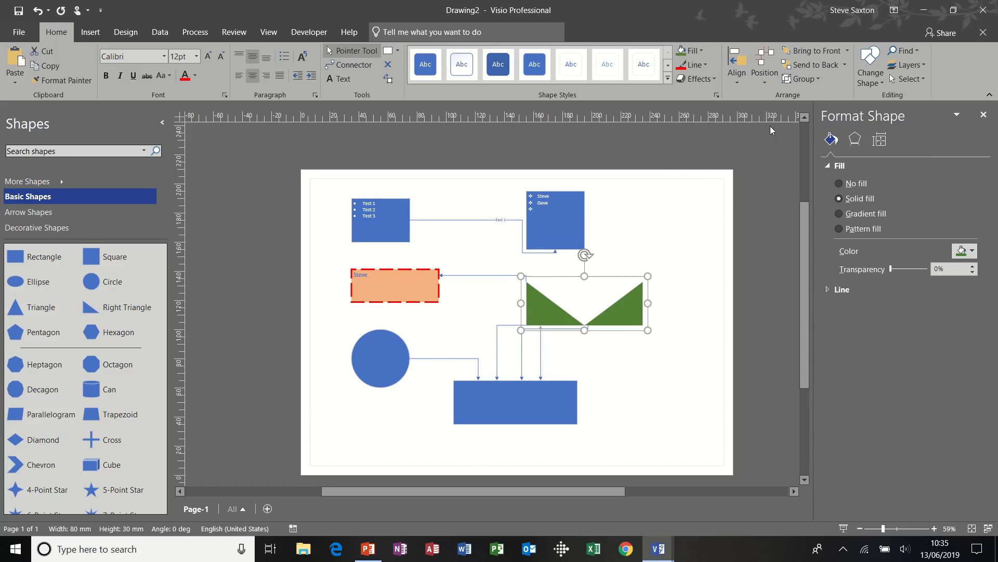
{"action": "left_click", "coordinate": [668, 227]}
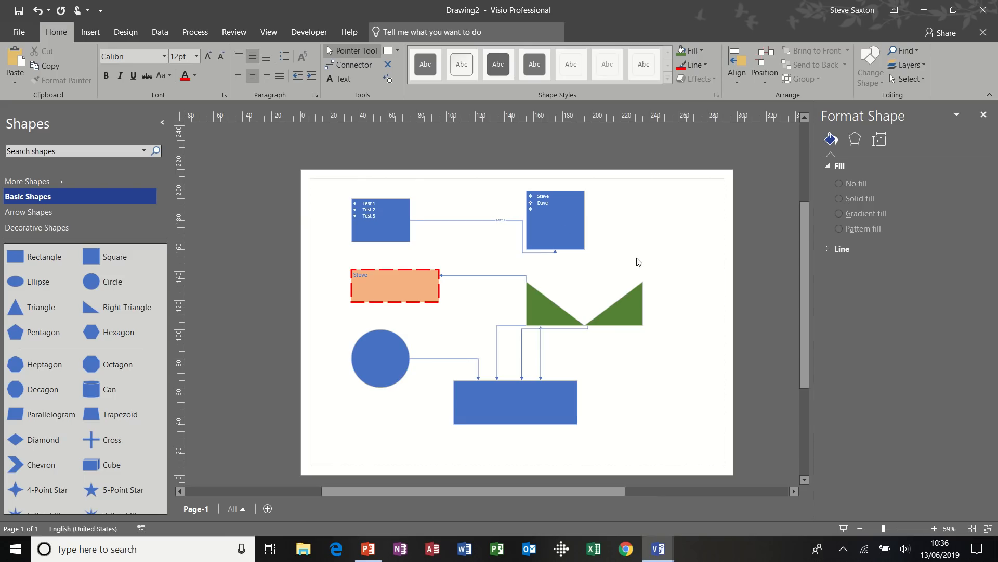
- Delete everything on the page and place a Square shape in the page's upper-left area
{"action": "key", "text": "ctrl+a"}
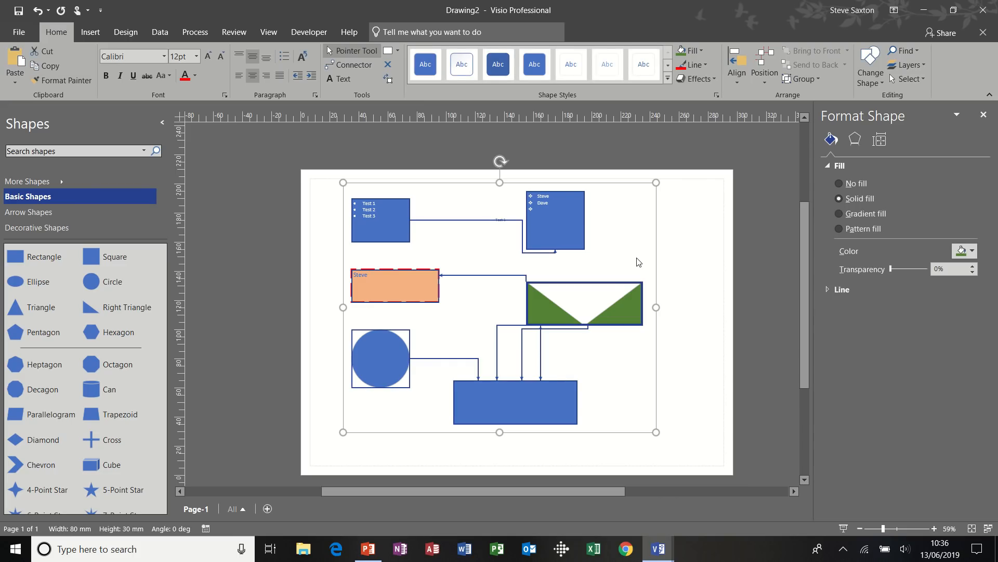
{"action": "key", "text": "Delete"}
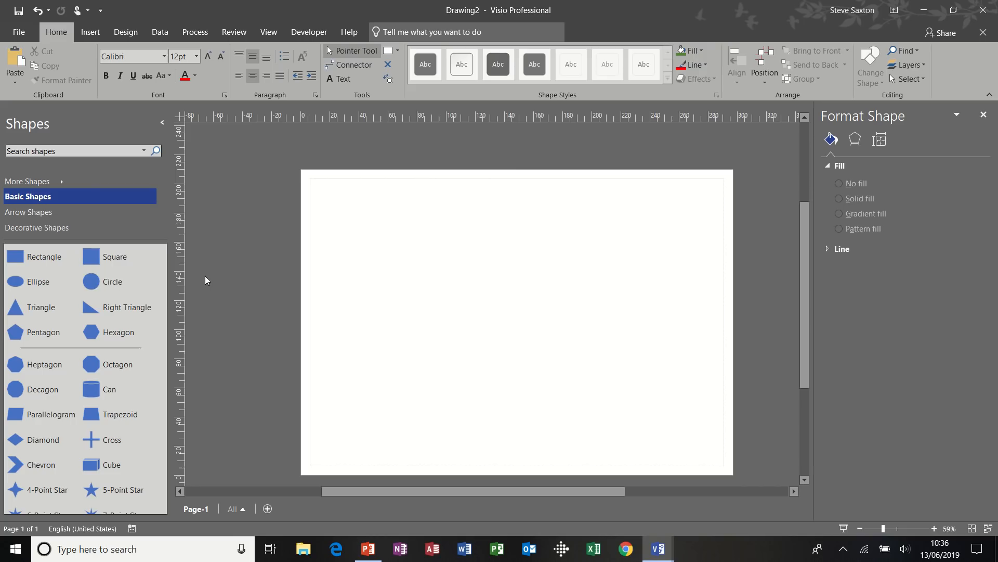
{"action": "left_click_drag", "start_coordinate": [91, 256], "coordinate": [399, 226]}
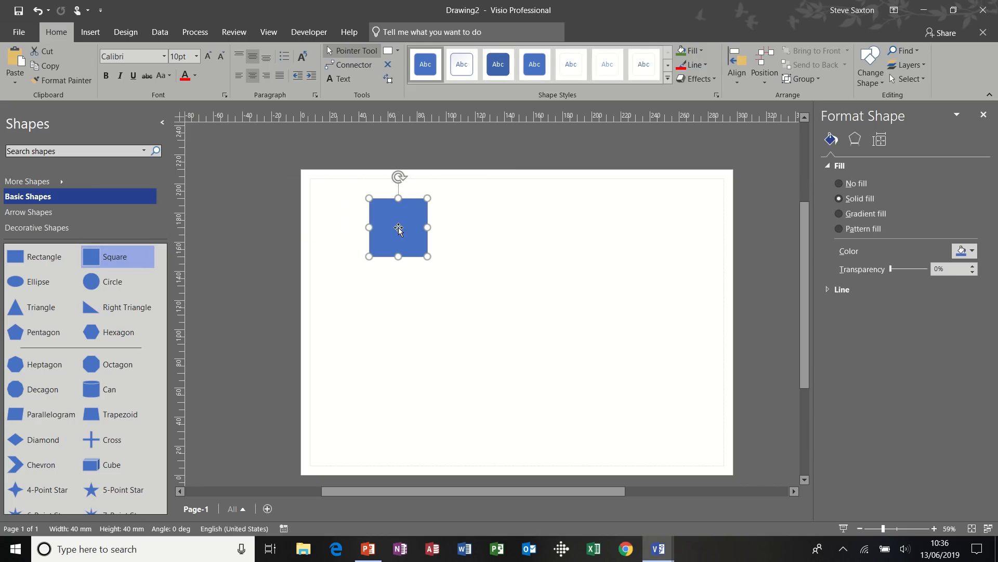
- Close the Format Shape settings and bring them back through the square's fill options
{"action": "left_click", "coordinate": [701, 53]}
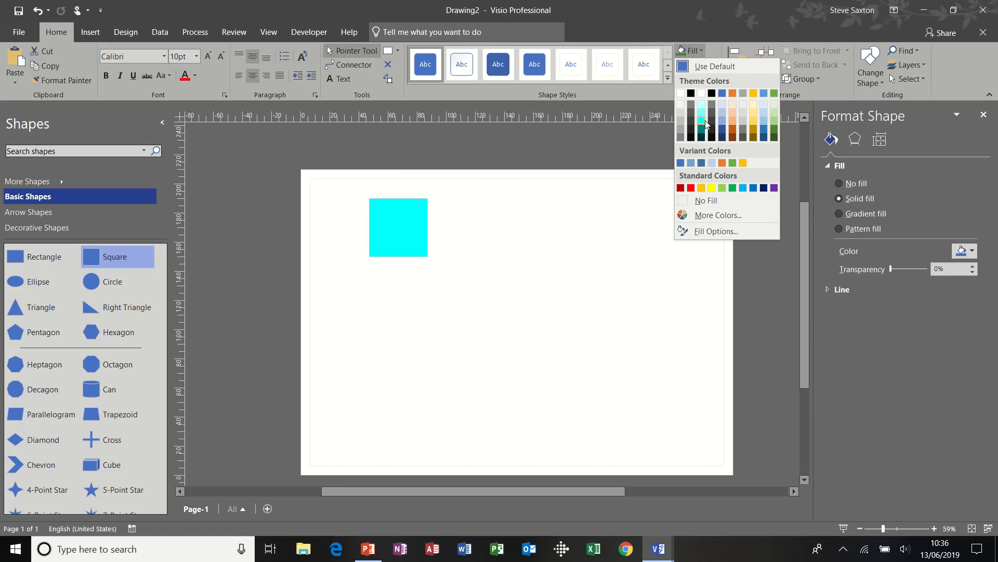
{"action": "left_click", "coordinate": [704, 232]}
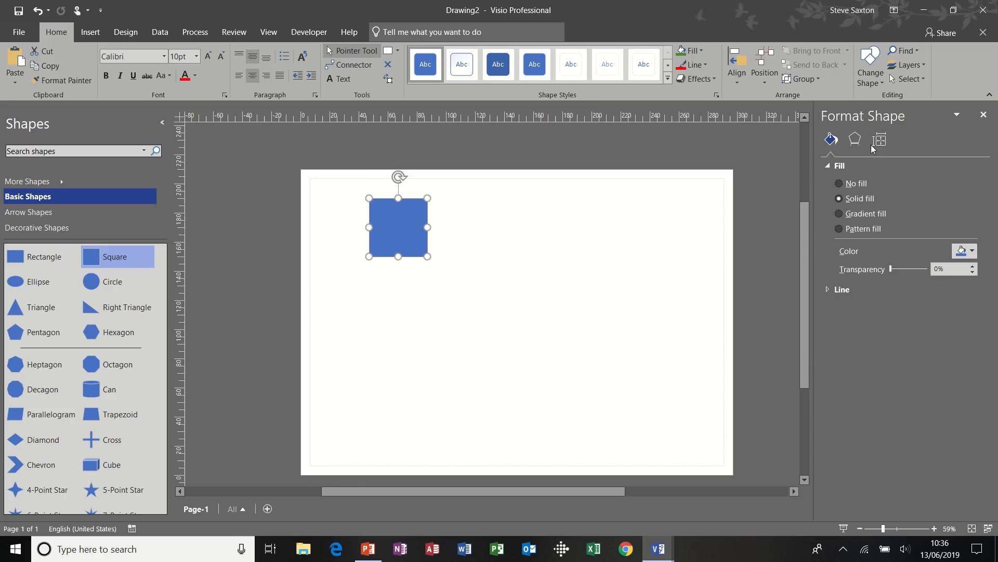
{"action": "left_click", "coordinate": [984, 114]}
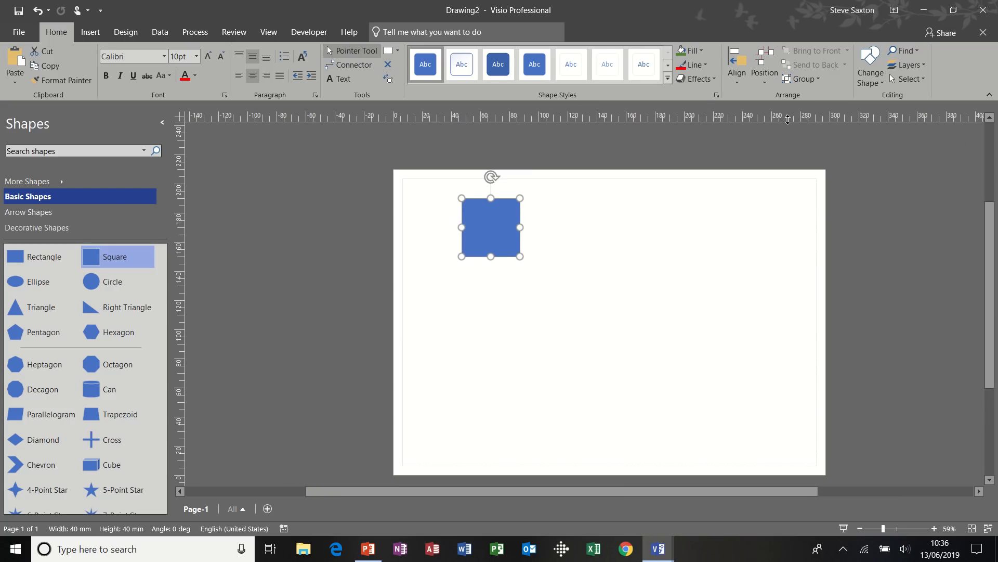
{"action": "left_click", "coordinate": [705, 50]}
{"action": "left_click", "coordinate": [708, 232]}
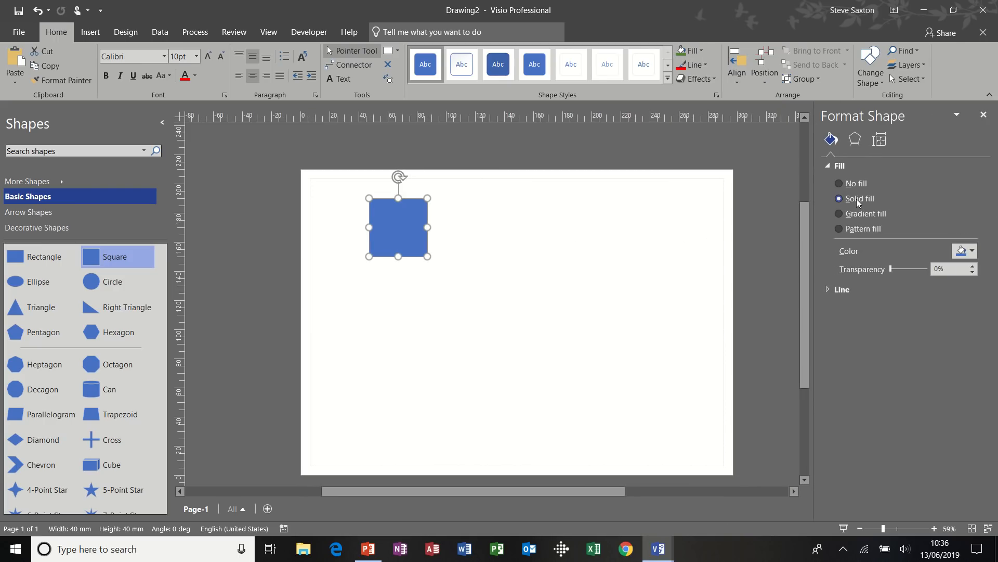
- Switch the square to a gradient fill and remove all gradient stops between the two ends
{"action": "left_click", "coordinate": [844, 211]}
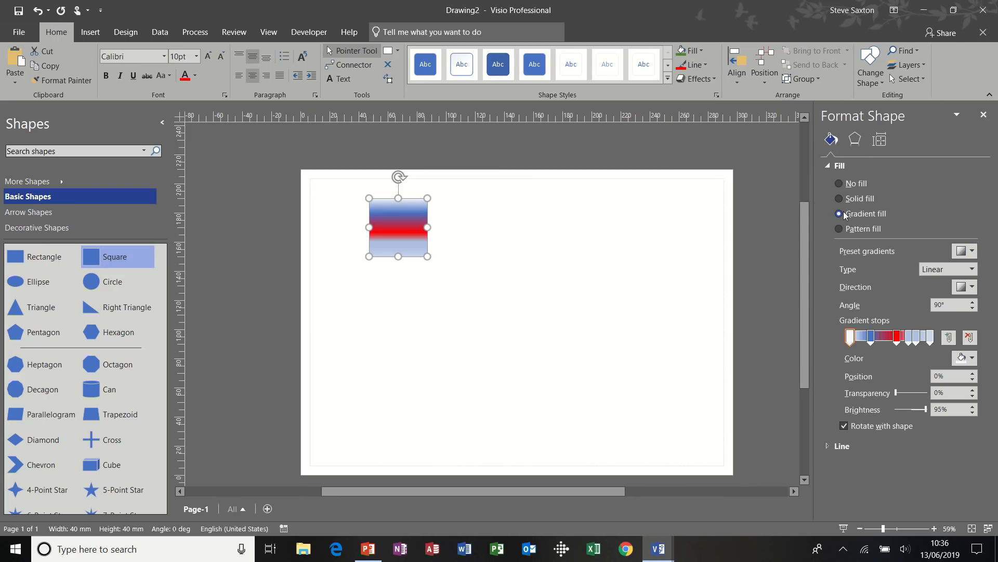
{"action": "left_click", "coordinate": [895, 341]}
{"action": "left_click_drag", "start_coordinate": [895, 345], "coordinate": [872, 366]}
- Add three gradient stops to the square's fill: dark blue at 18%, red at 44% and yellow at 72%
{"action": "left_click", "coordinate": [864, 339]}
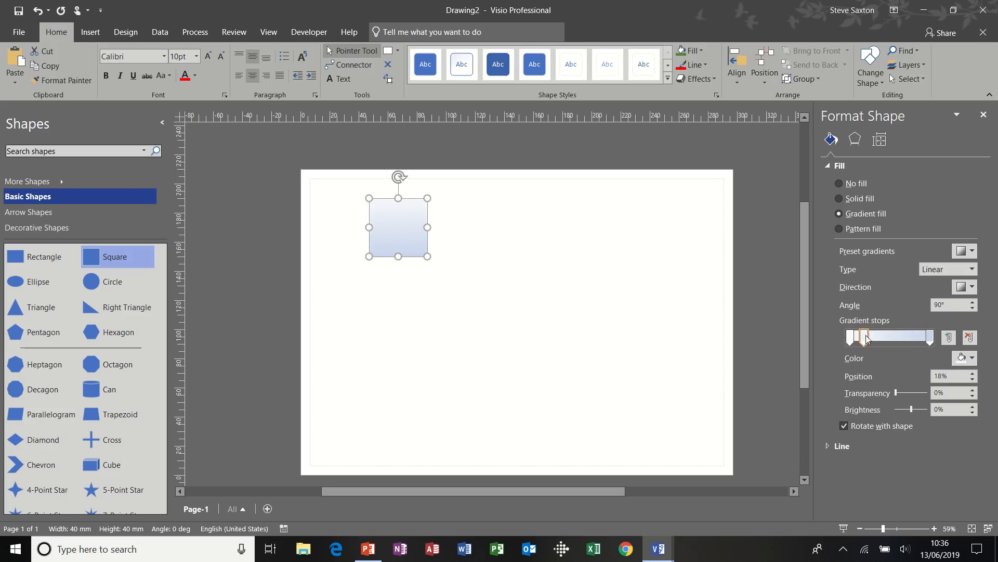
{"action": "left_click", "coordinate": [967, 360]}
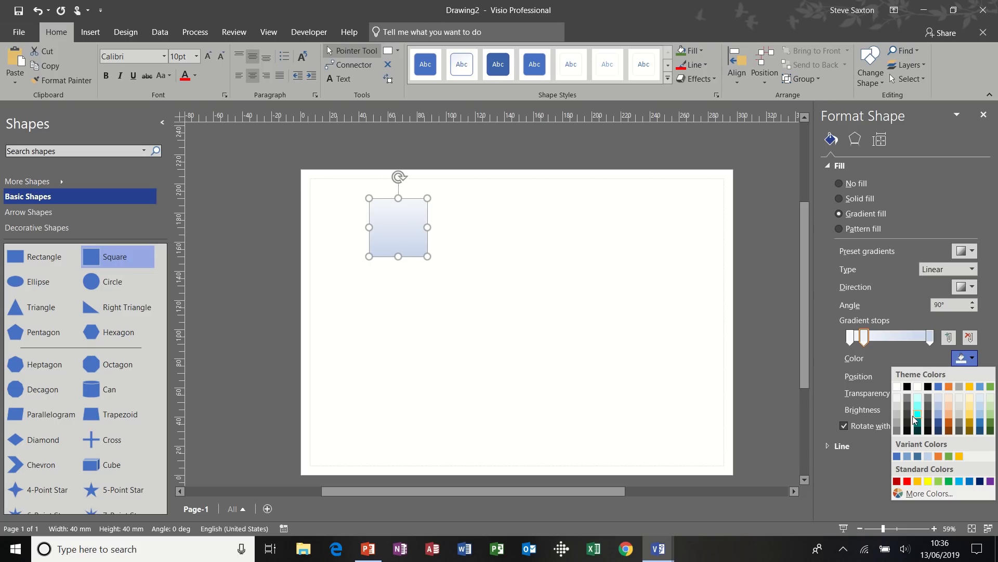
{"action": "left_click", "coordinate": [939, 424]}
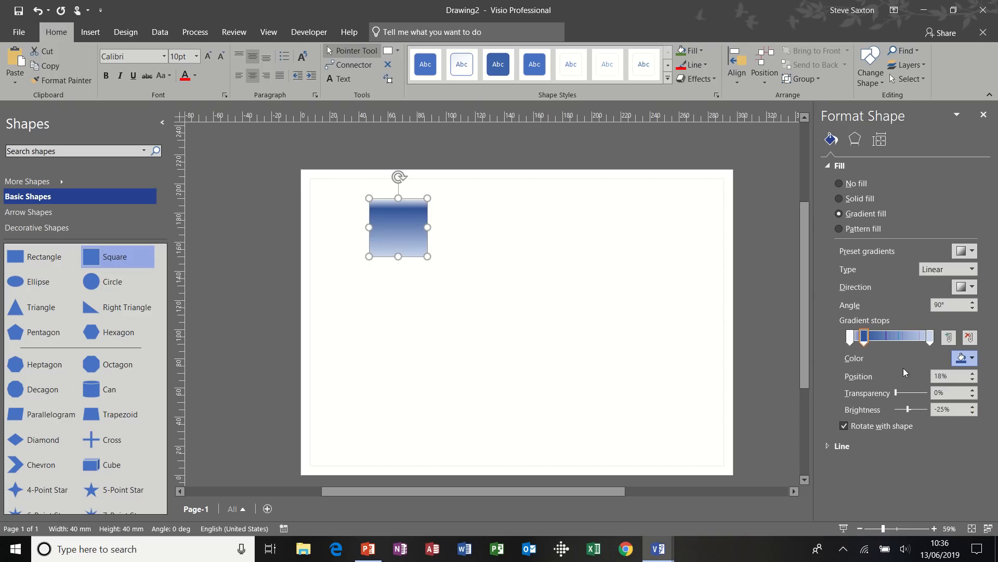
{"action": "left_click", "coordinate": [885, 336]}
{"action": "left_click", "coordinate": [968, 358]}
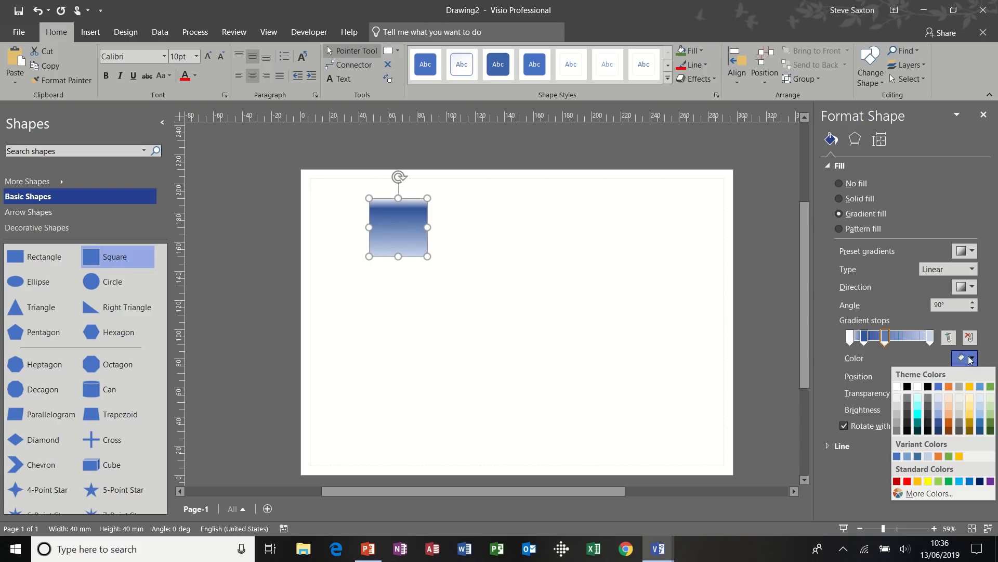
{"action": "left_click", "coordinate": [908, 480]}
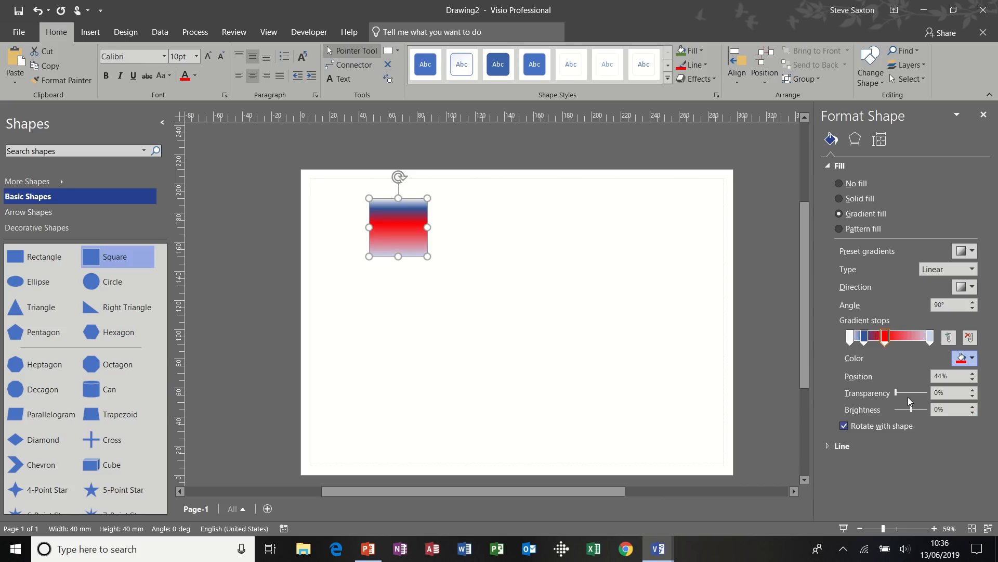
{"action": "left_click", "coordinate": [909, 336]}
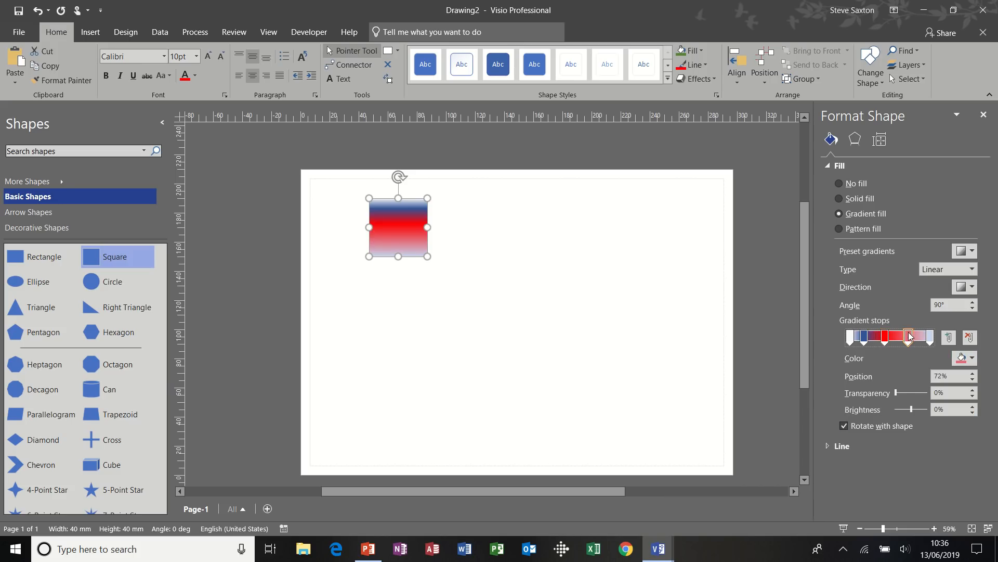
{"action": "left_click", "coordinate": [968, 358]}
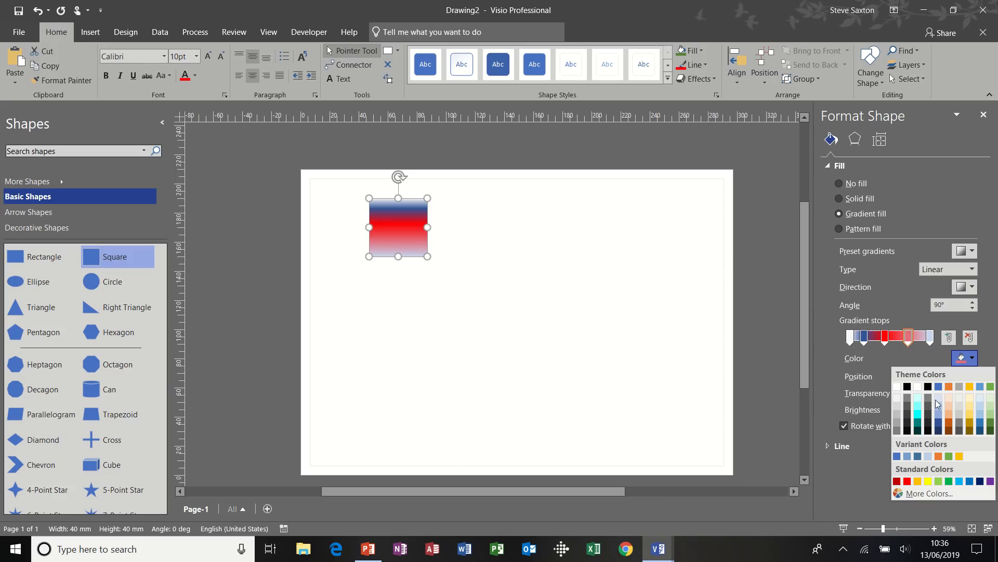
{"action": "left_click", "coordinate": [928, 481]}
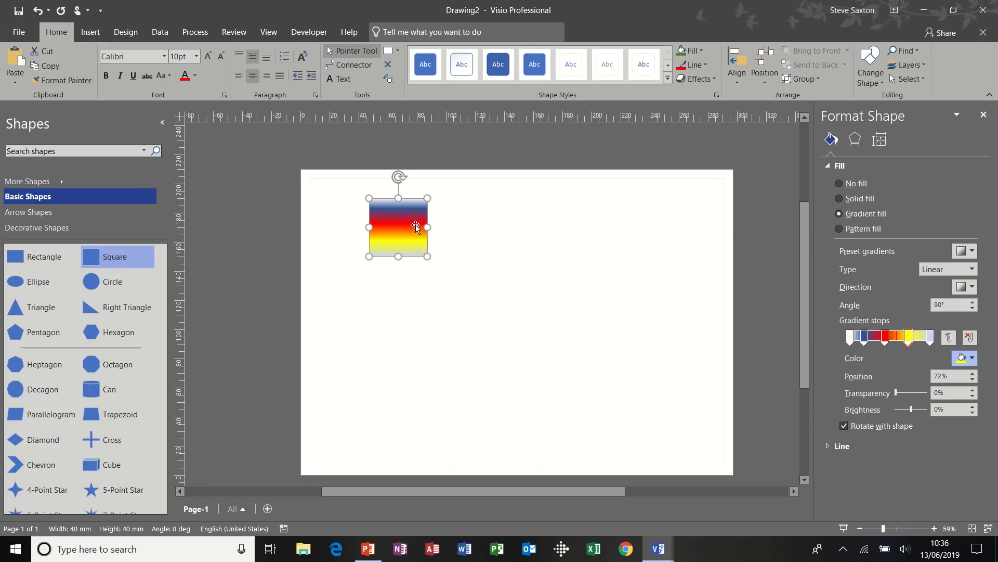
- Enlarge the square to about 93 mm per side and switch its fill through pattern and gradient back to solid
{"action": "left_click_drag", "start_coordinate": [427, 257], "coordinate": [504, 298]}
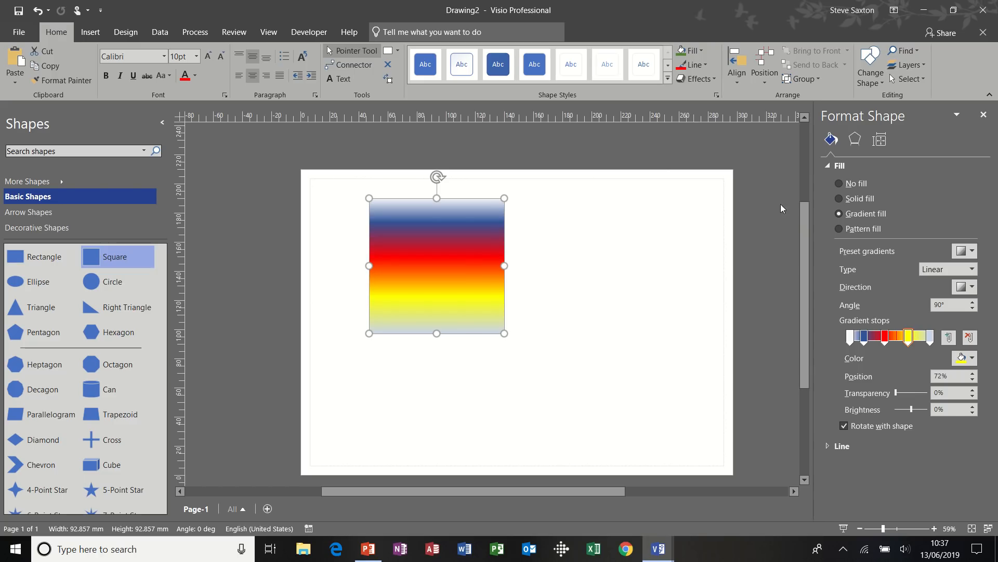
{"action": "left_click", "coordinate": [839, 229]}
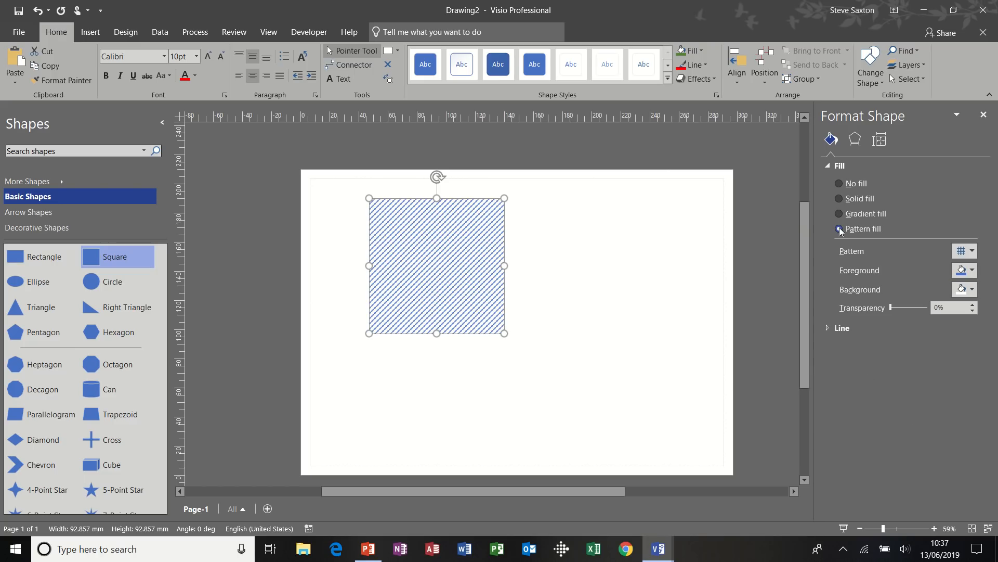
{"action": "left_click", "coordinate": [841, 215]}
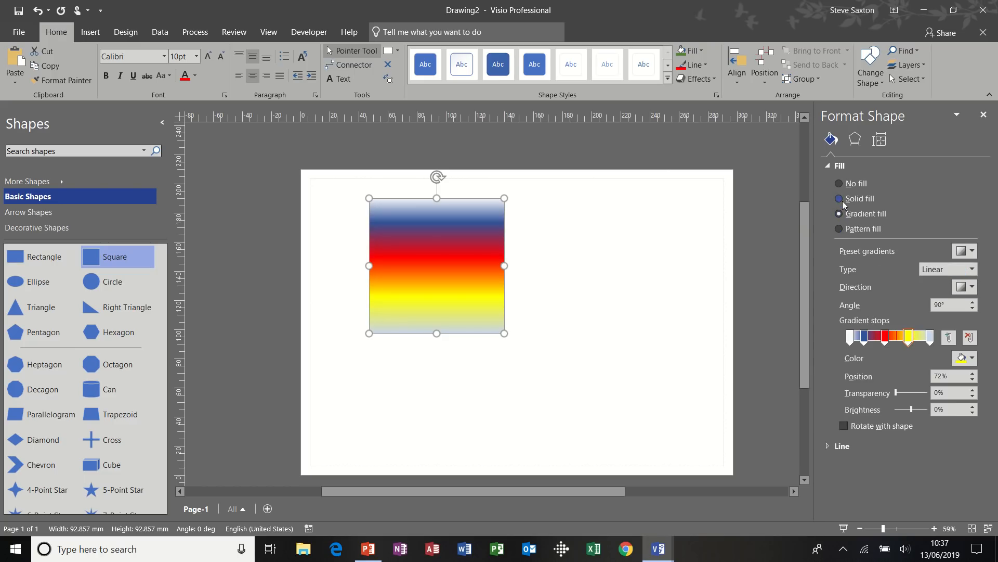
{"action": "left_click", "coordinate": [843, 198]}
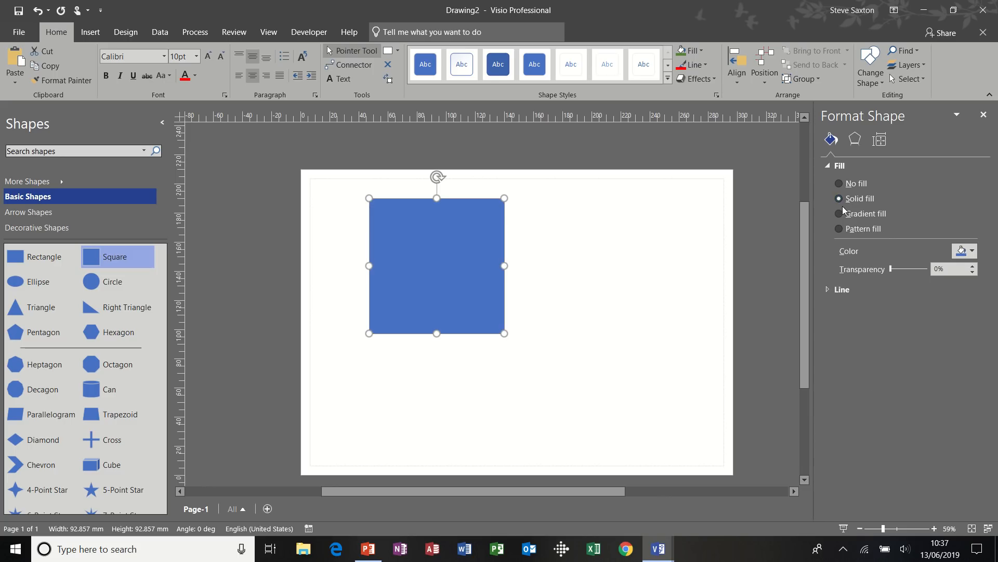
- Switch the square back to its gradient fill and shrink it to about 48 mm per side near the page's upper-left corner
{"action": "left_click", "coordinate": [843, 215]}
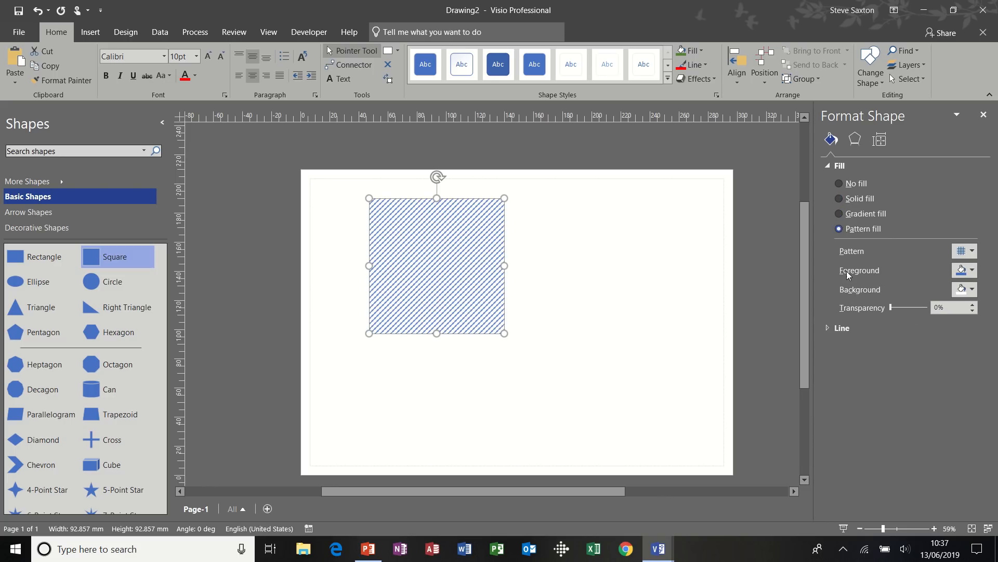
{"action": "left_click", "coordinate": [842, 214]}
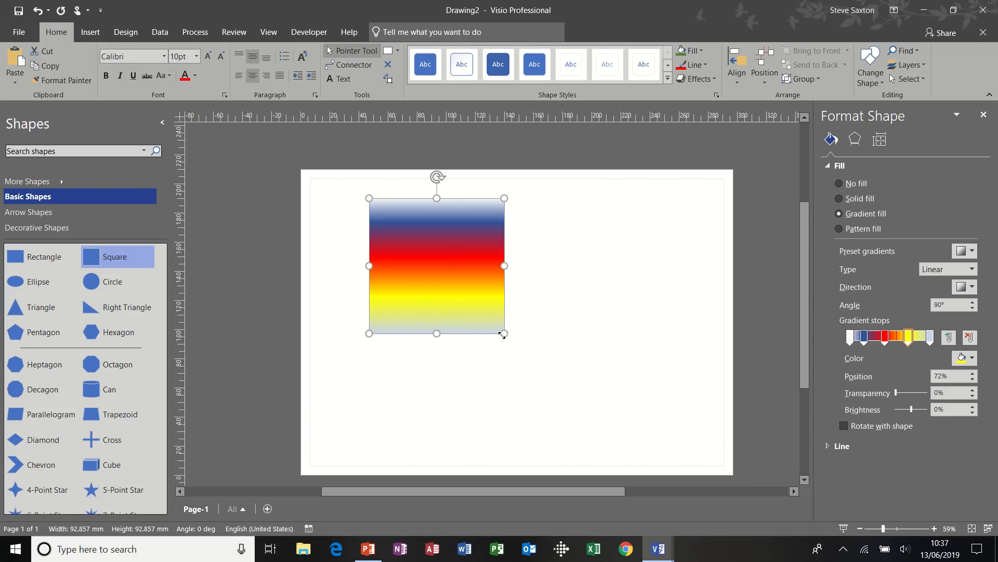
{"action": "left_click_drag", "start_coordinate": [502, 334], "coordinate": [382, 227]}
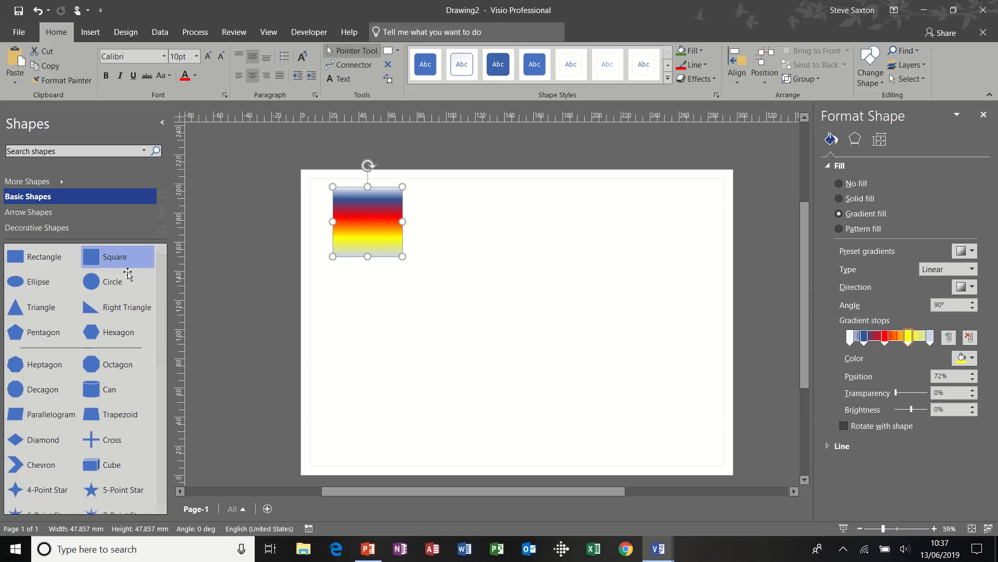
- Add a 40 mm square to the right of the gradient square and enter a first name as its text
{"action": "left_click_drag", "start_coordinate": [92, 256], "coordinate": [483, 232]}
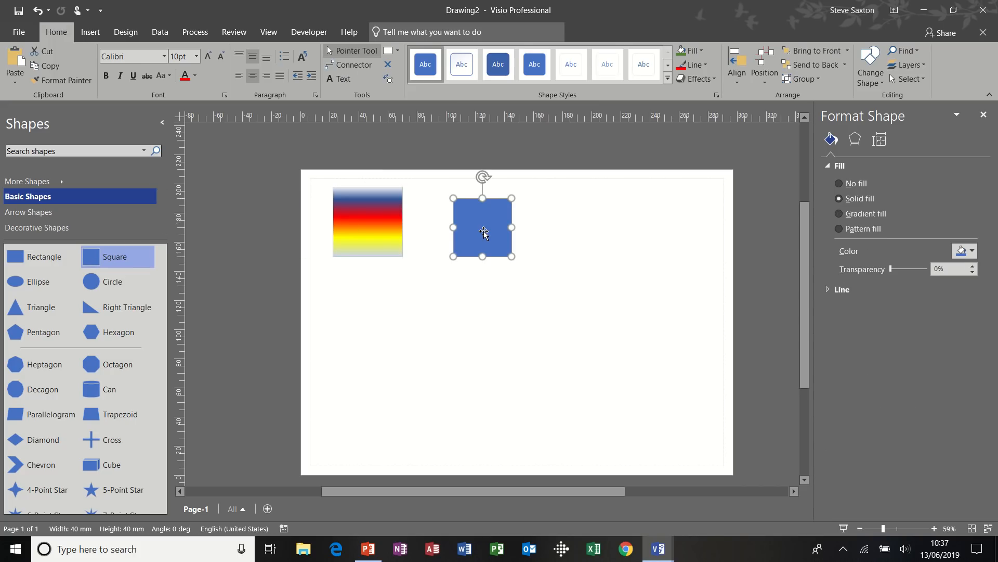
{"action": "type", "text": "steve"}
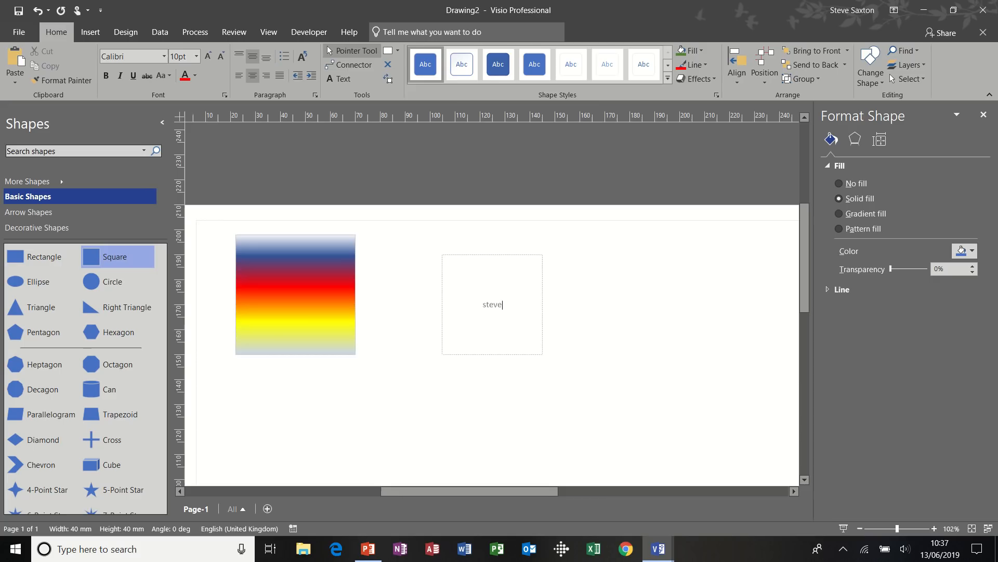
{"action": "left_click", "coordinate": [599, 311]}
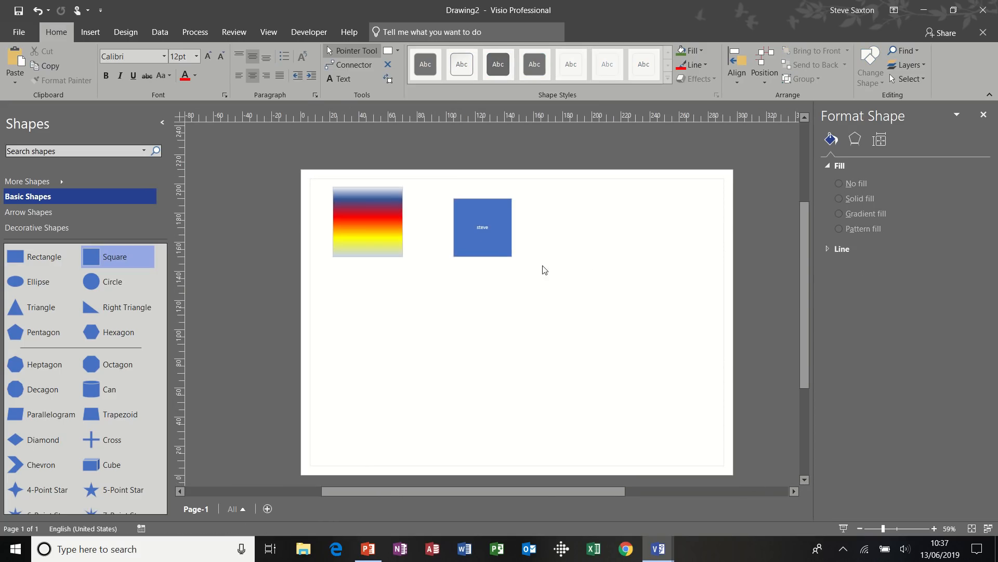
- Align the blue square's text to the top left and move its text block outside the square's upper-left corner
{"action": "left_click", "coordinate": [487, 228]}
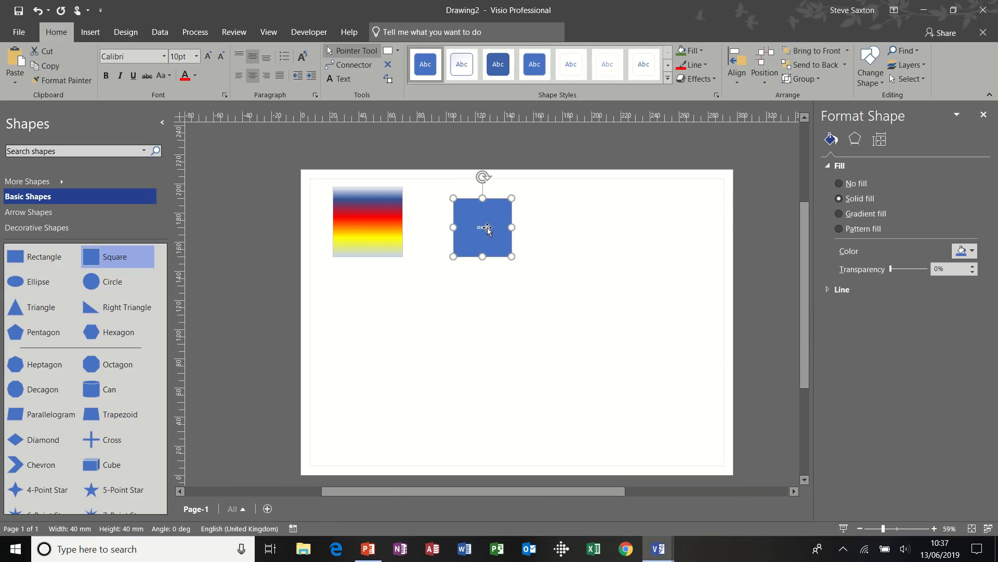
{"action": "left_click", "coordinate": [238, 57]}
{"action": "left_click", "coordinate": [239, 78]}
{"action": "left_click", "coordinate": [389, 79]}
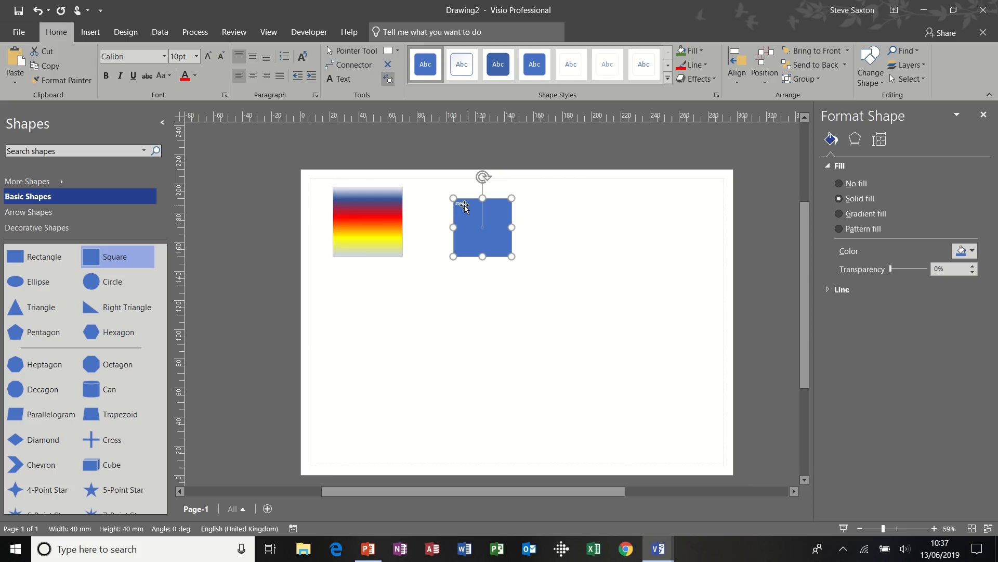
{"action": "left_click_drag", "start_coordinate": [462, 206], "coordinate": [451, 196]}
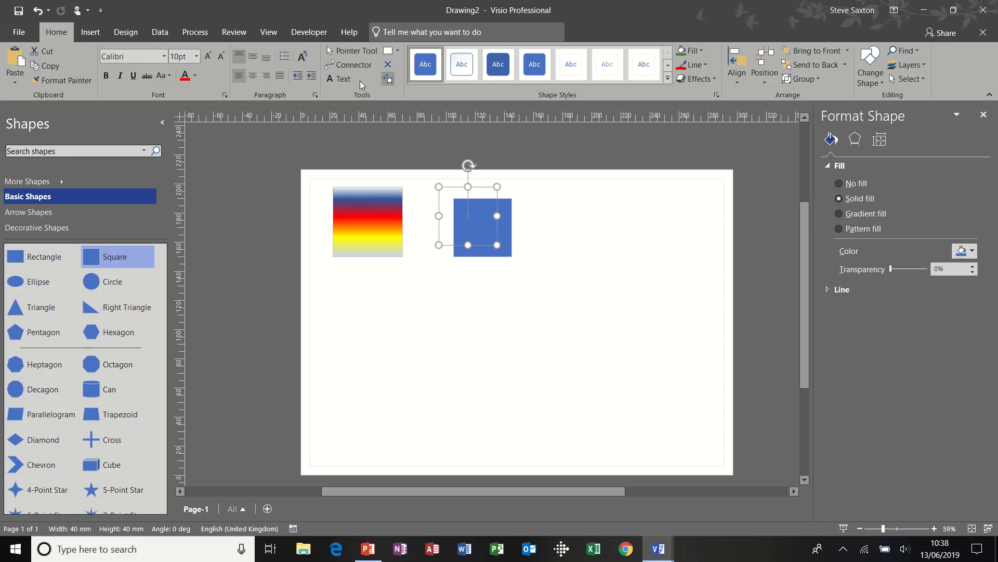
{"action": "left_click", "coordinate": [351, 51]}
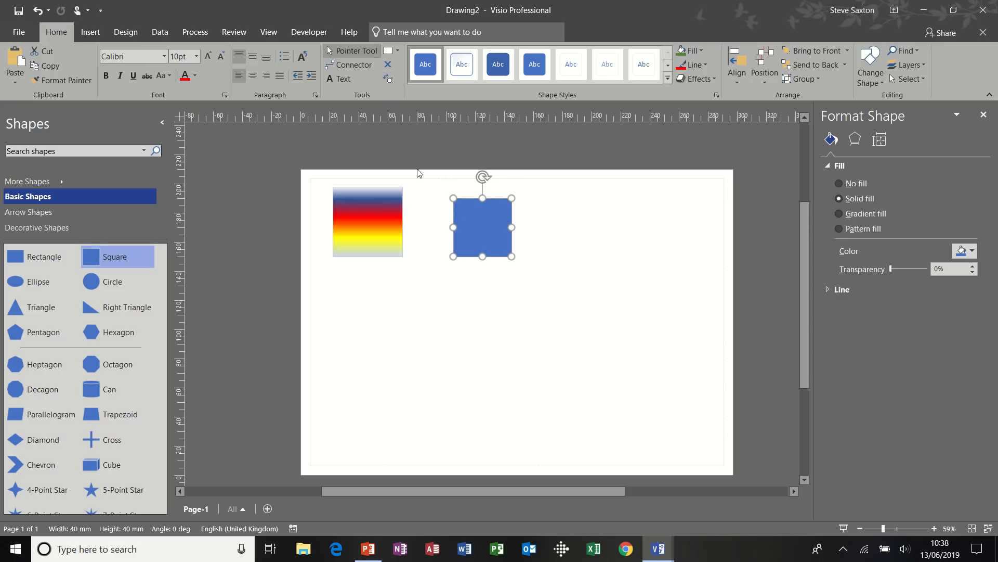
- Move the blue square down and to the right, and make its text bold and red
{"action": "left_click_drag", "start_coordinate": [488, 238], "coordinate": [550, 274]}
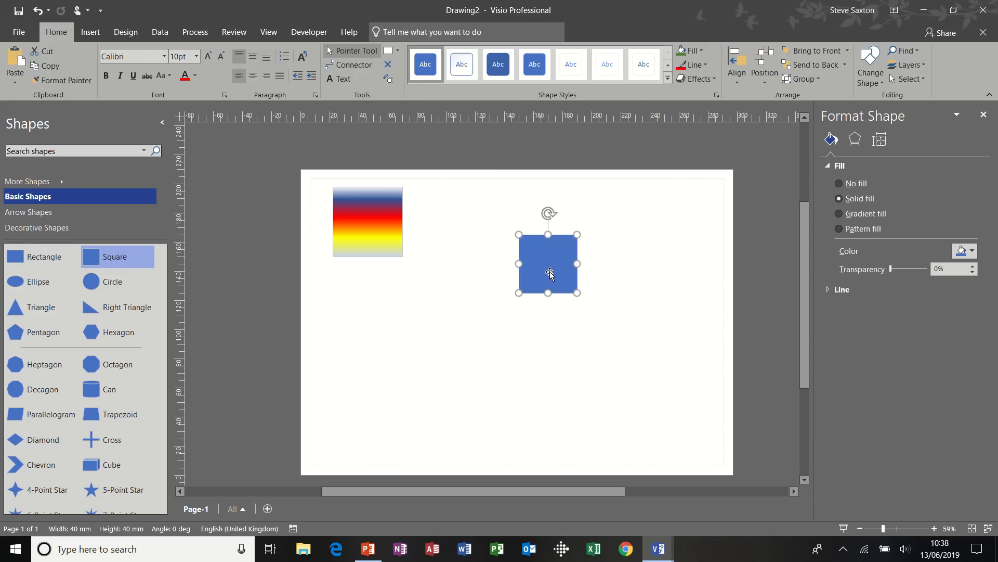
{"action": "double_click", "coordinate": [542, 254]}
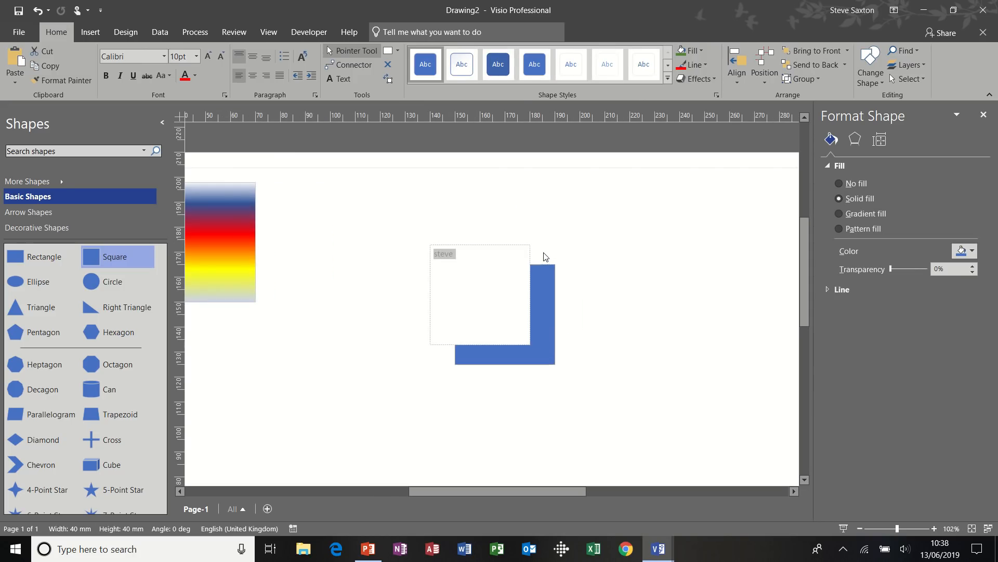
{"action": "left_click_drag", "start_coordinate": [472, 255], "coordinate": [436, 254]}
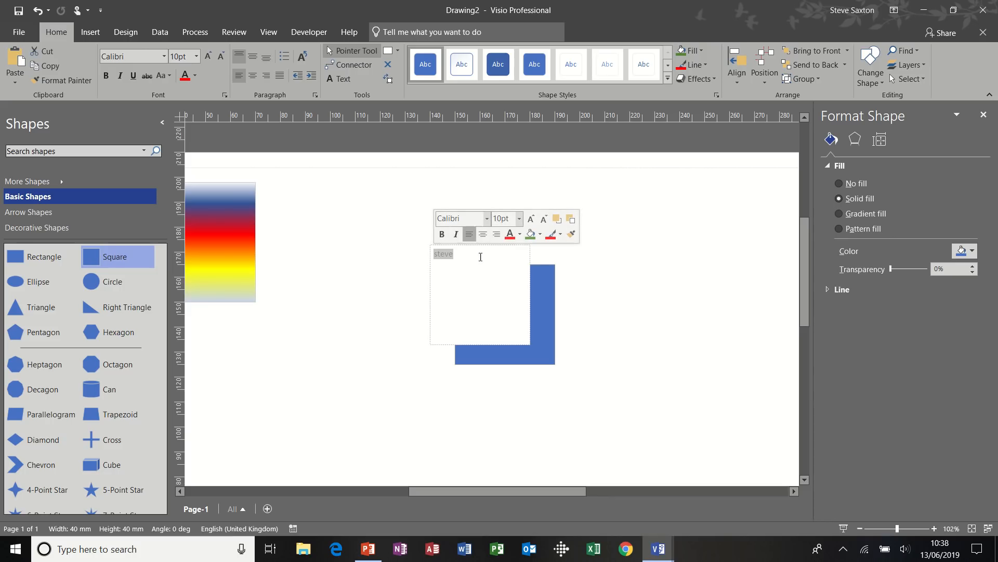
{"action": "left_click", "coordinate": [442, 234]}
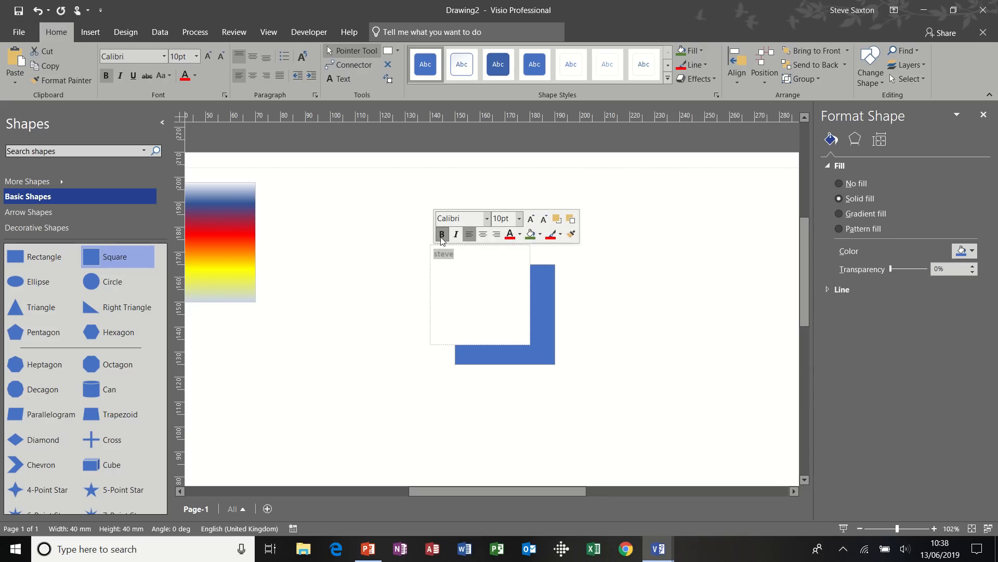
{"action": "left_click", "coordinate": [514, 237]}
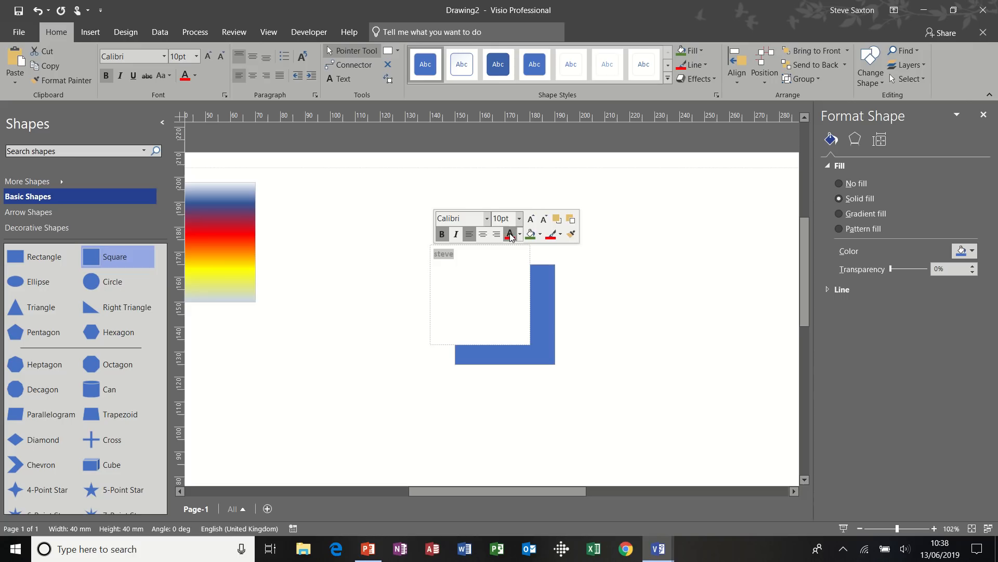
{"action": "left_click", "coordinate": [582, 274]}
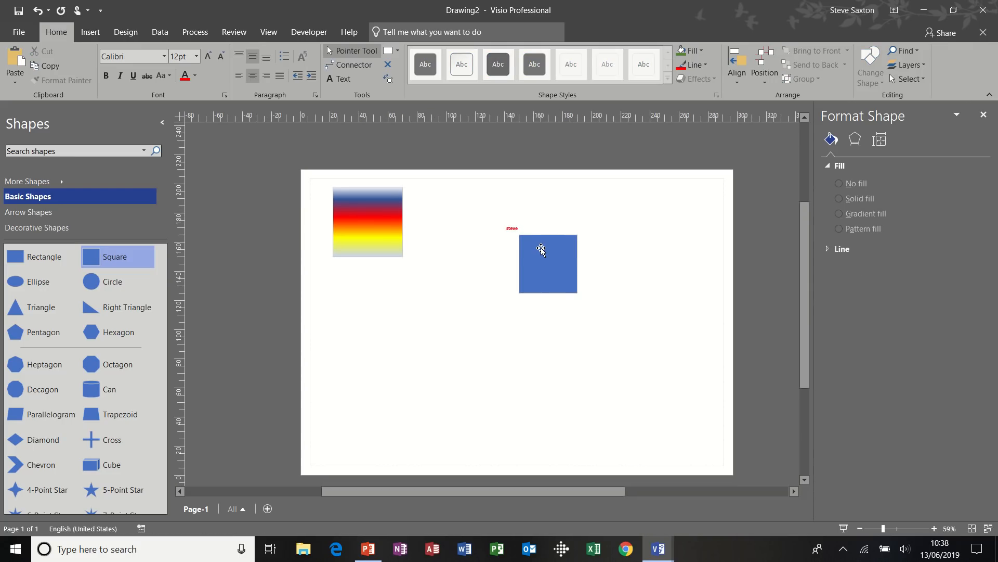
- Move the blue square with its outside label back up beside the gradient square
{"action": "left_click_drag", "start_coordinate": [541, 248], "coordinate": [504, 240]}
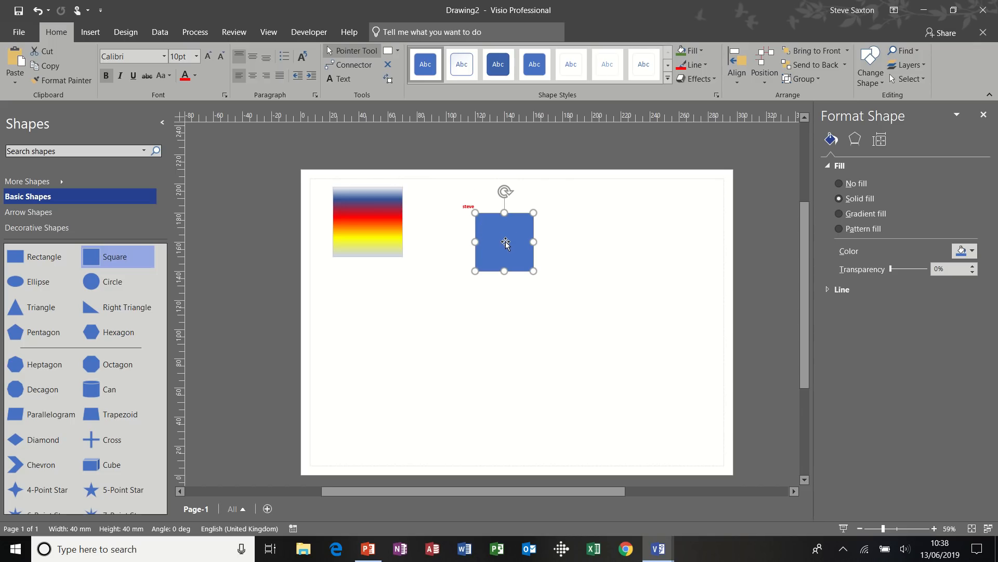
{"action": "left_click_drag", "start_coordinate": [505, 241], "coordinate": [487, 224]}
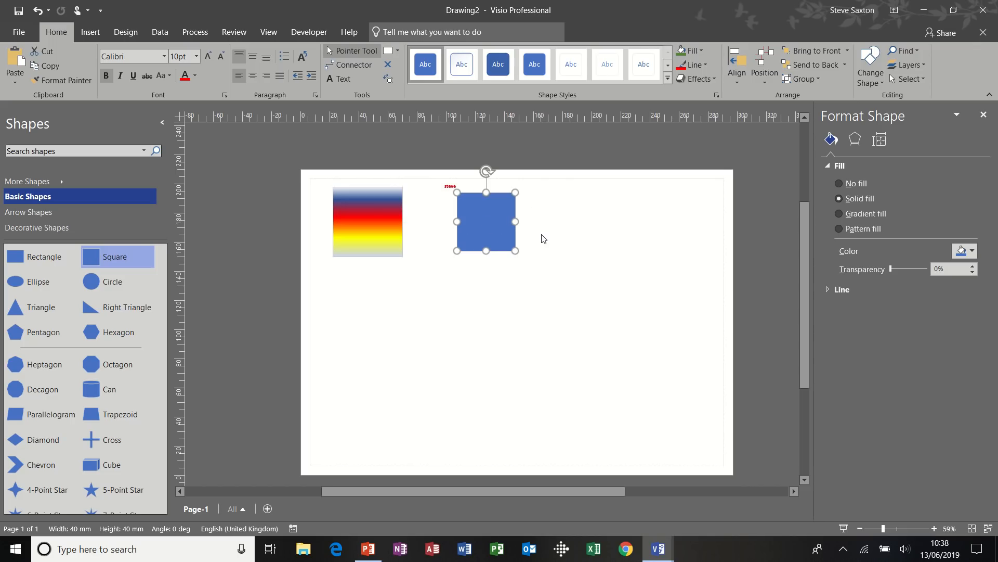